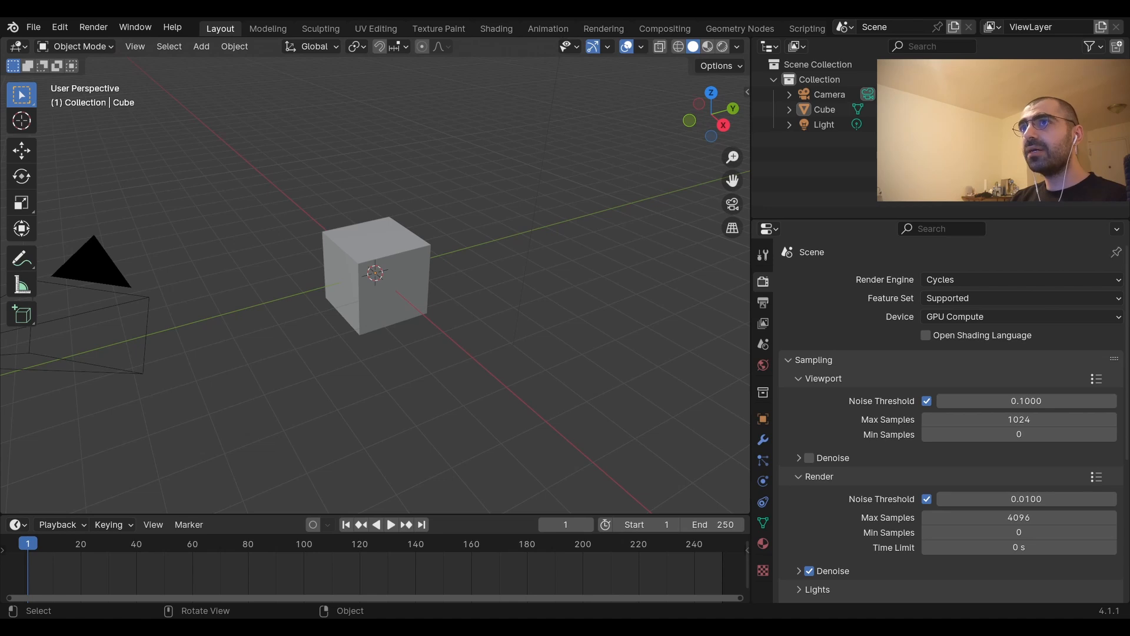
Step: Find the Quick Render Presets add-on in the preferences and enable it
left_click(60, 27)
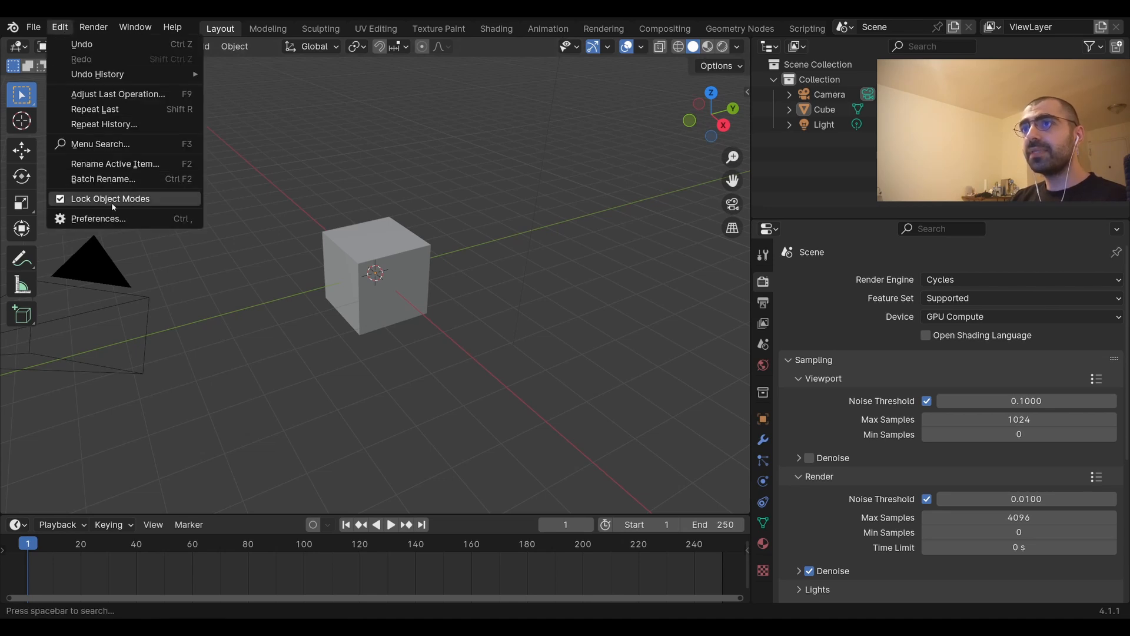
left_click(100, 218)
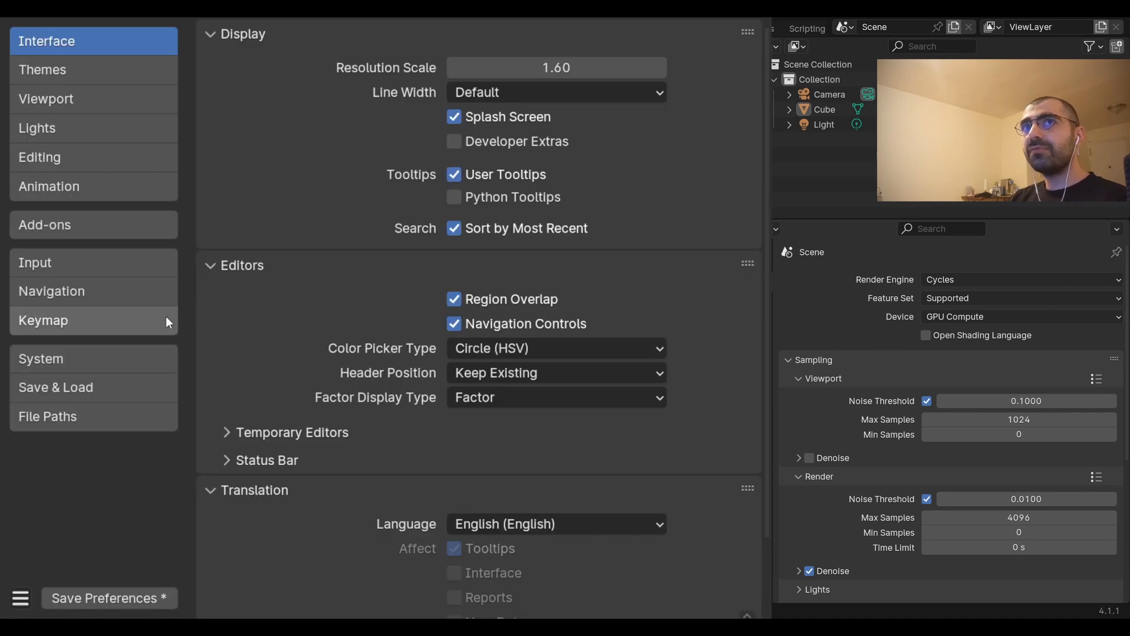
left_click(111, 232)
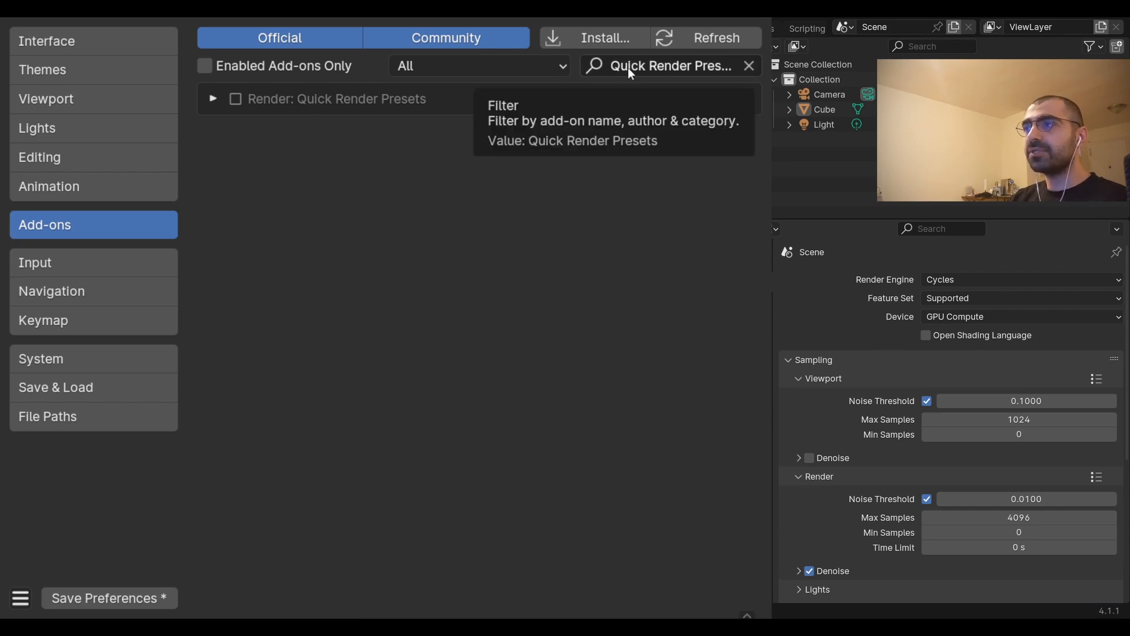
left_click(238, 101)
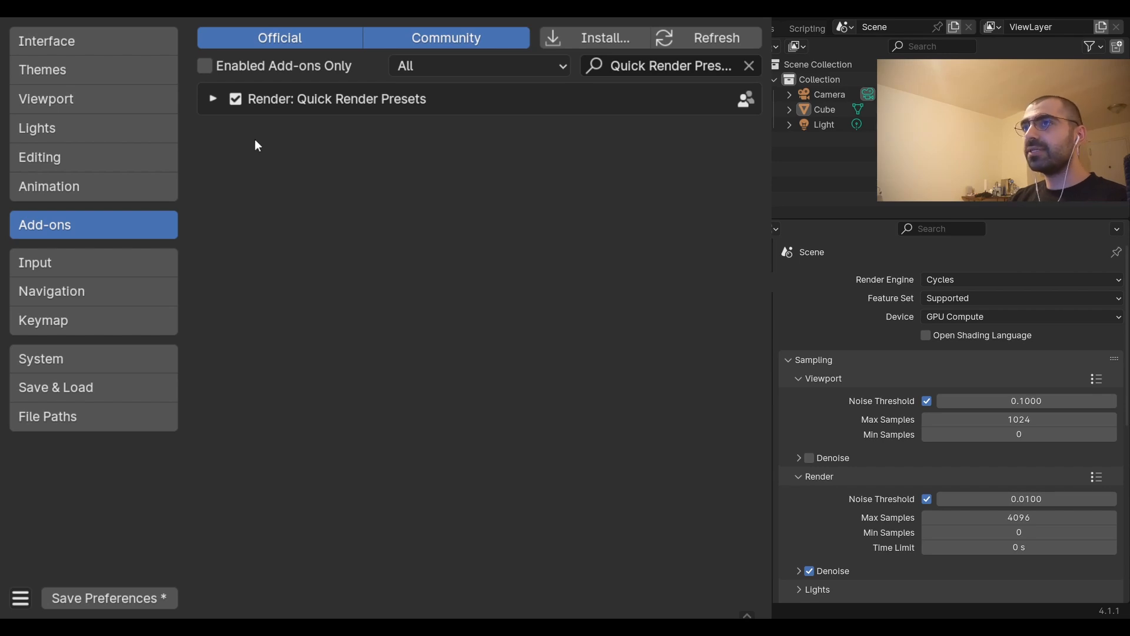
Step: Examine the Quick Render Presets add-on's details, preferences and Other Options, and close the preferences
left_click(213, 99)
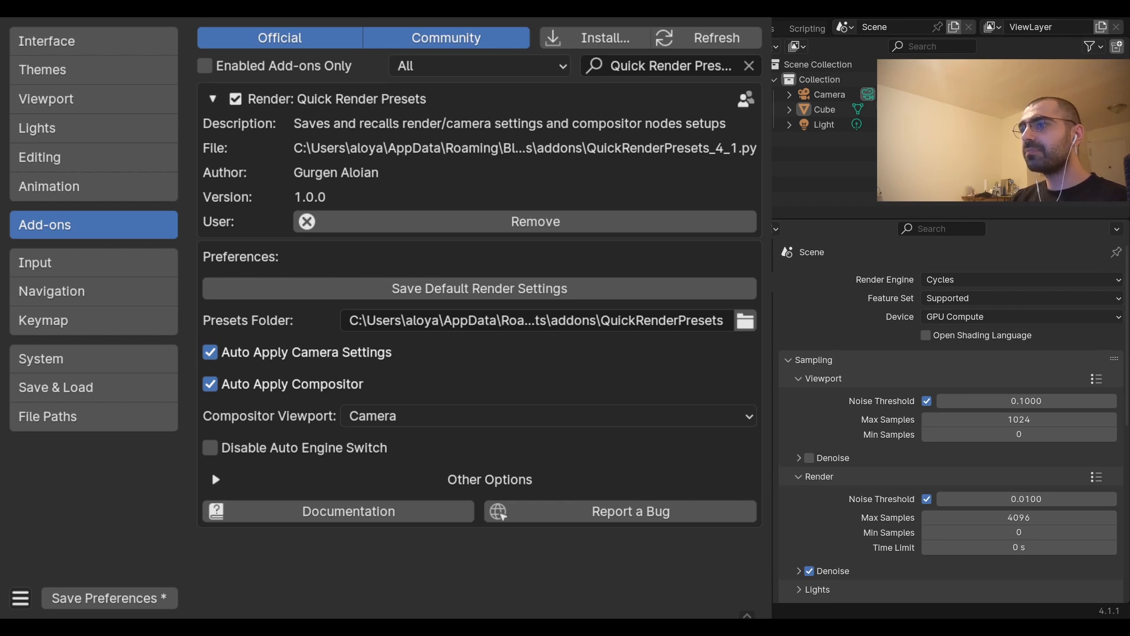
left_click(411, 484)
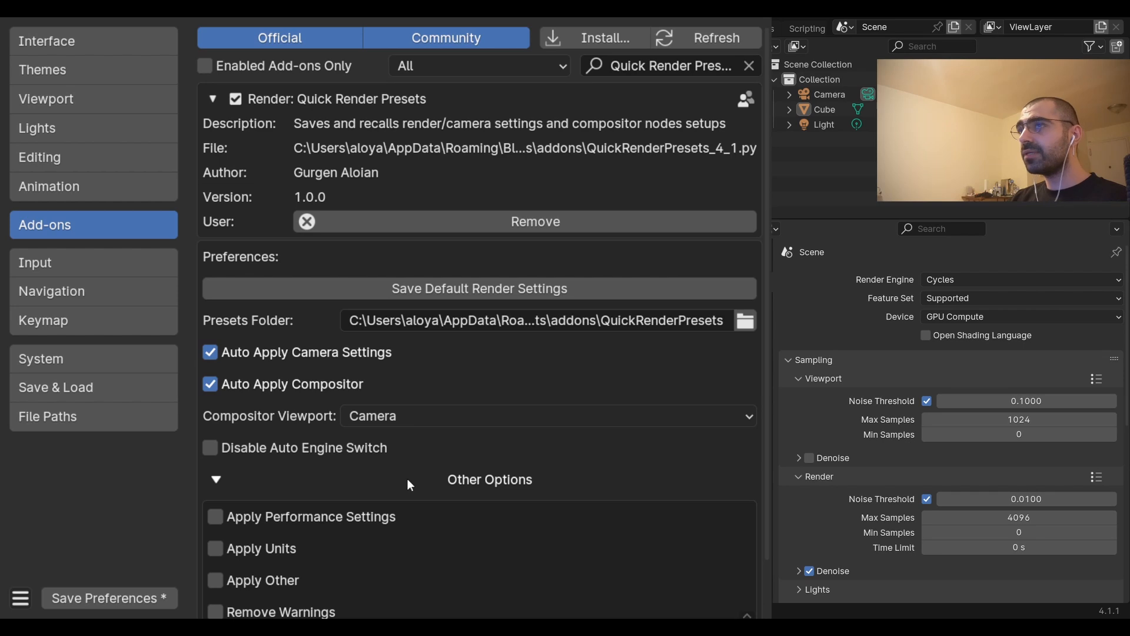
left_click(694, 18)
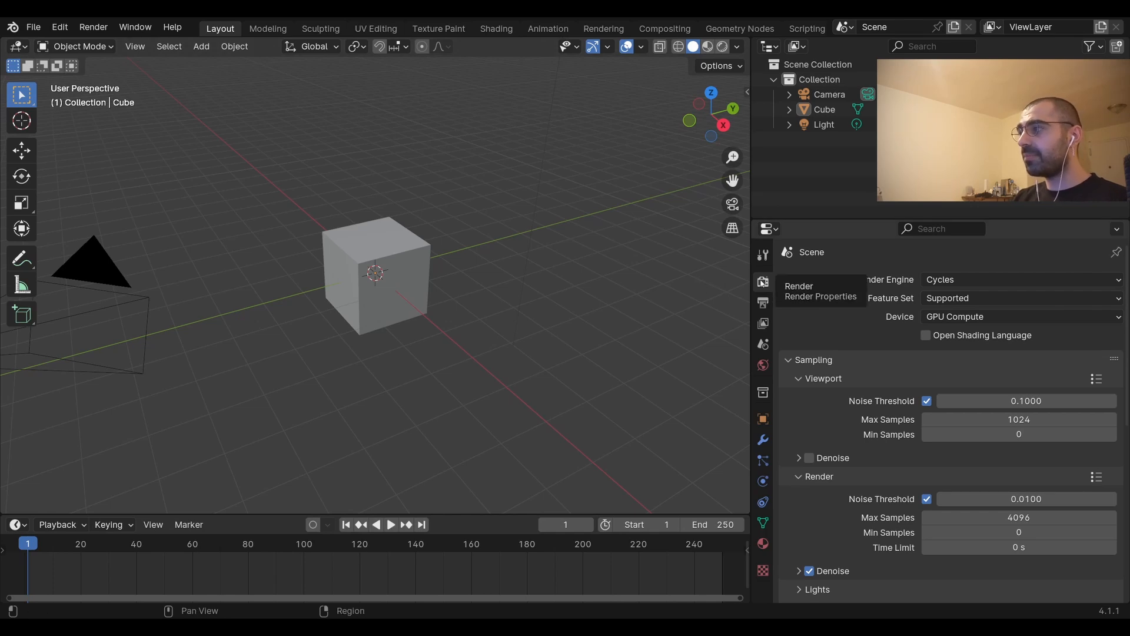
Step: Move the Quick Render Presets section above Sampling in the render properties, keeping its Options expanded
scroll(858, 360, "down", 5)
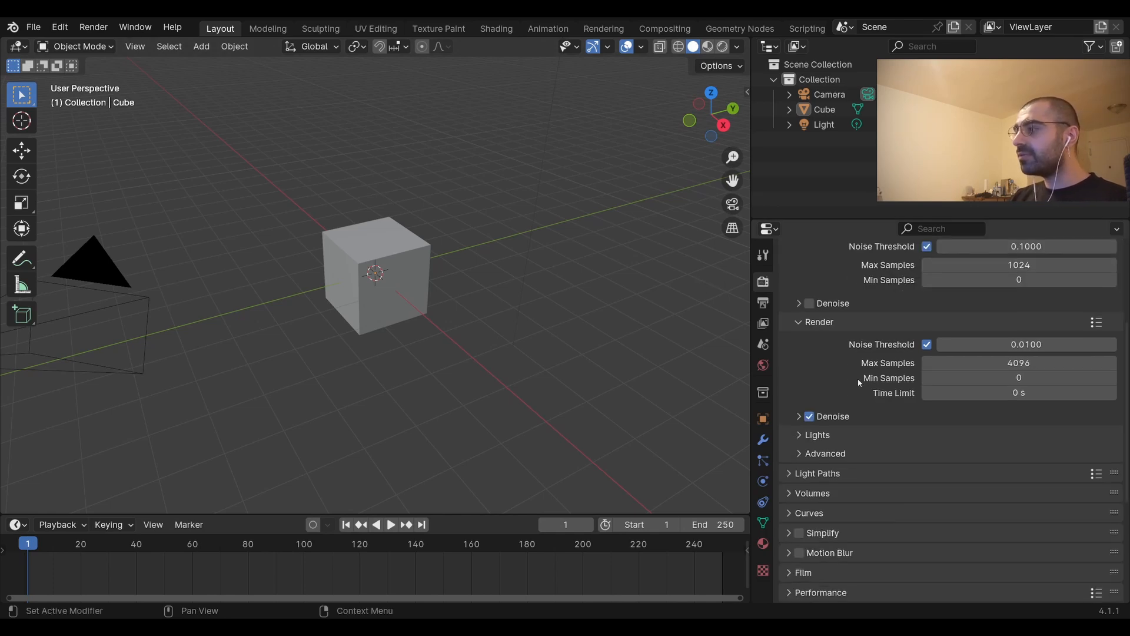
scroll(857, 380, "down", 5)
scroll(862, 401, "down", 2)
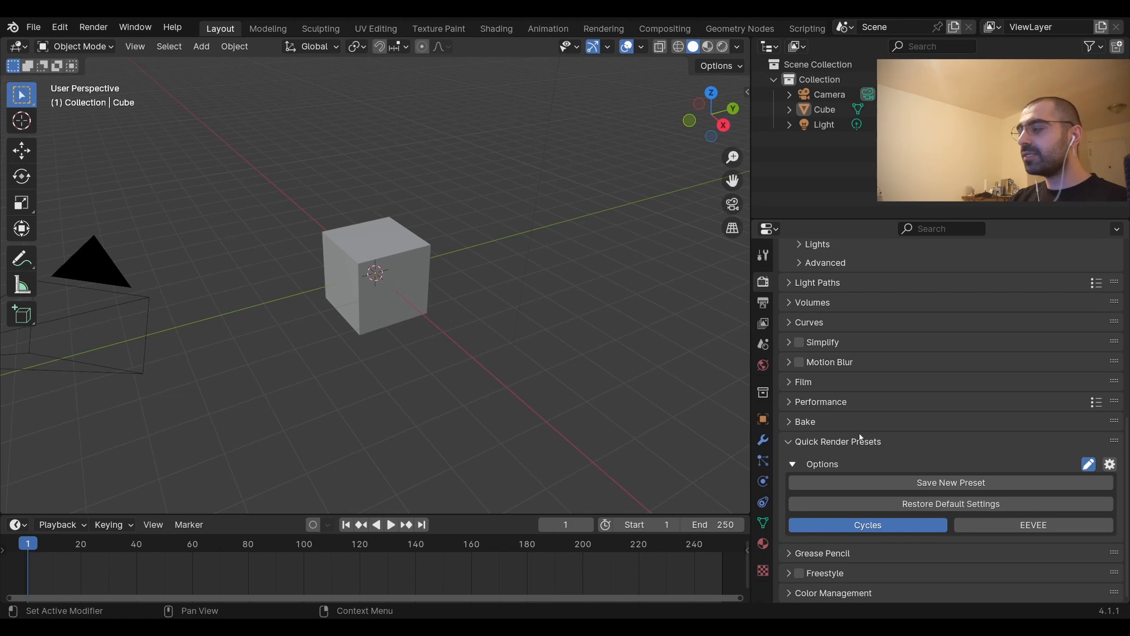
scroll(869, 446, "up", 14)
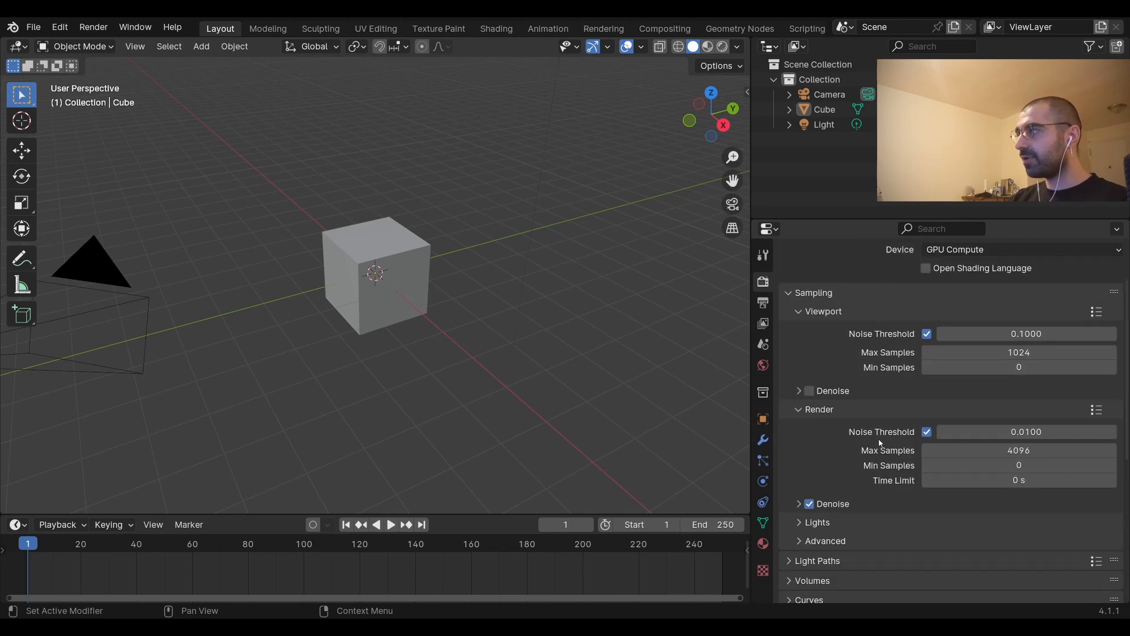
scroll(878, 439, "down", 13)
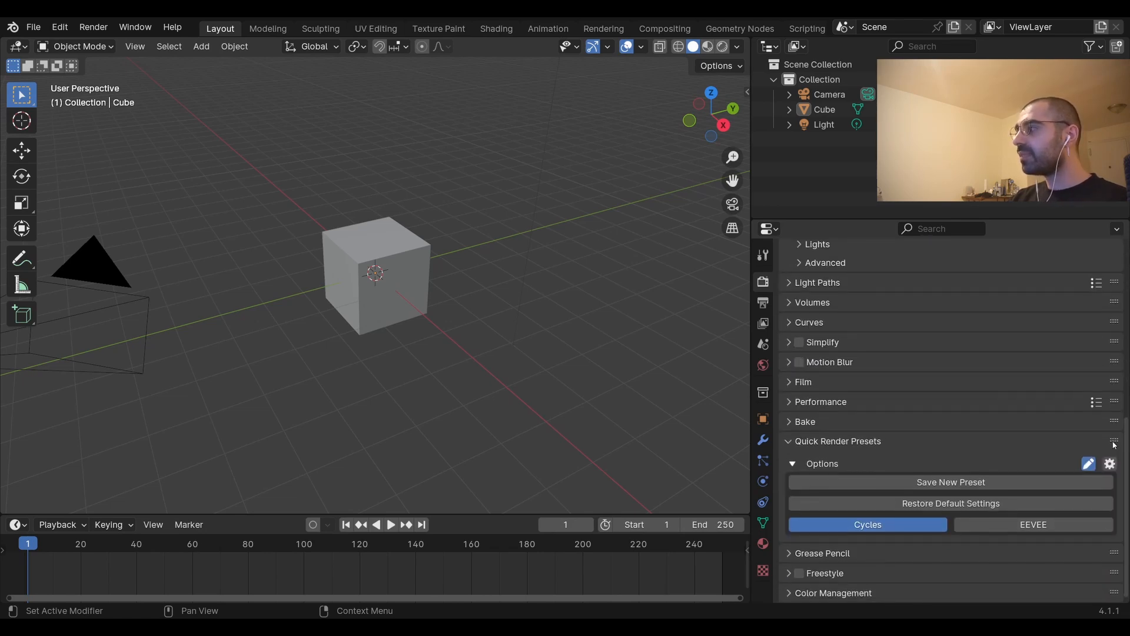
left_click_drag(1114, 445, 1099, 280)
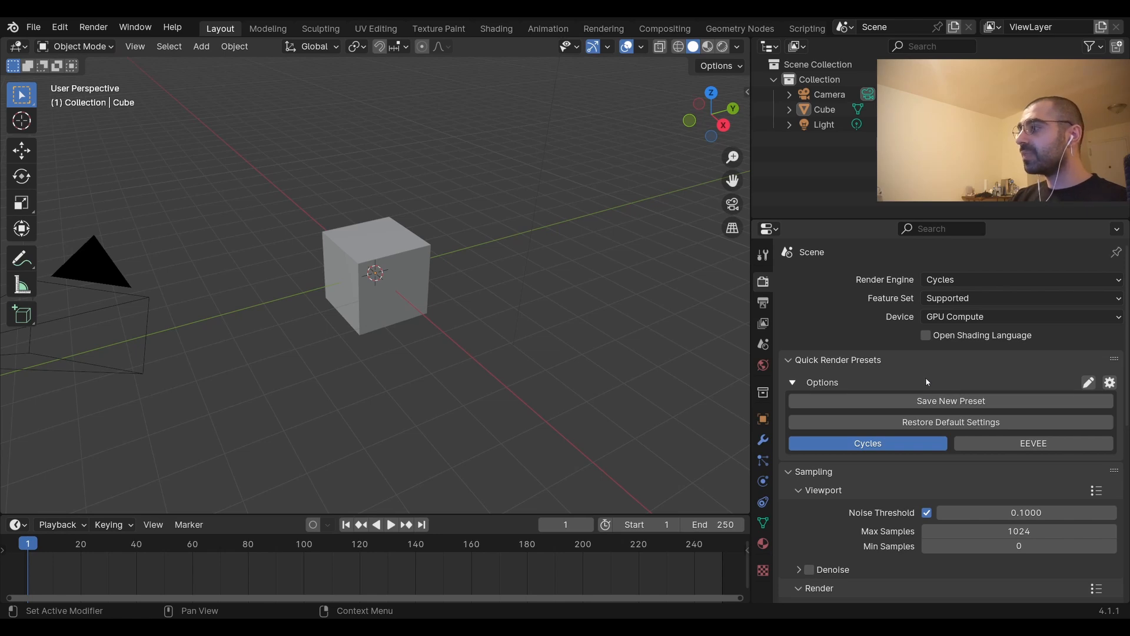
left_click(792, 383)
left_click(792, 388)
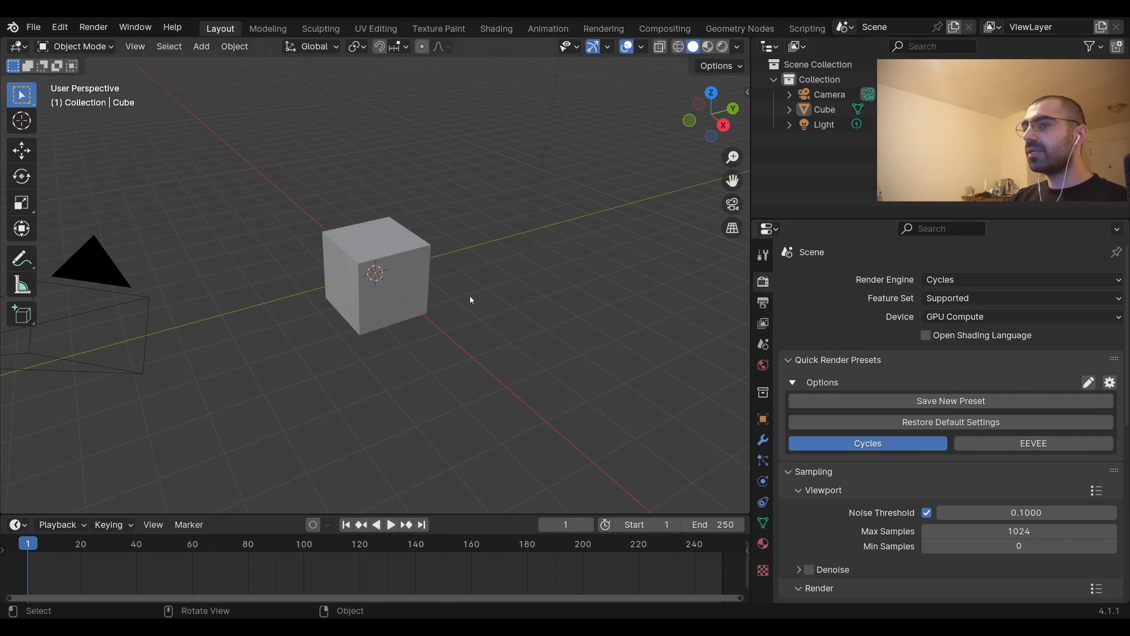
Step: View the scene through the camera, and switch the render engine to EEVEE and back to Cycles
key("KP_0")
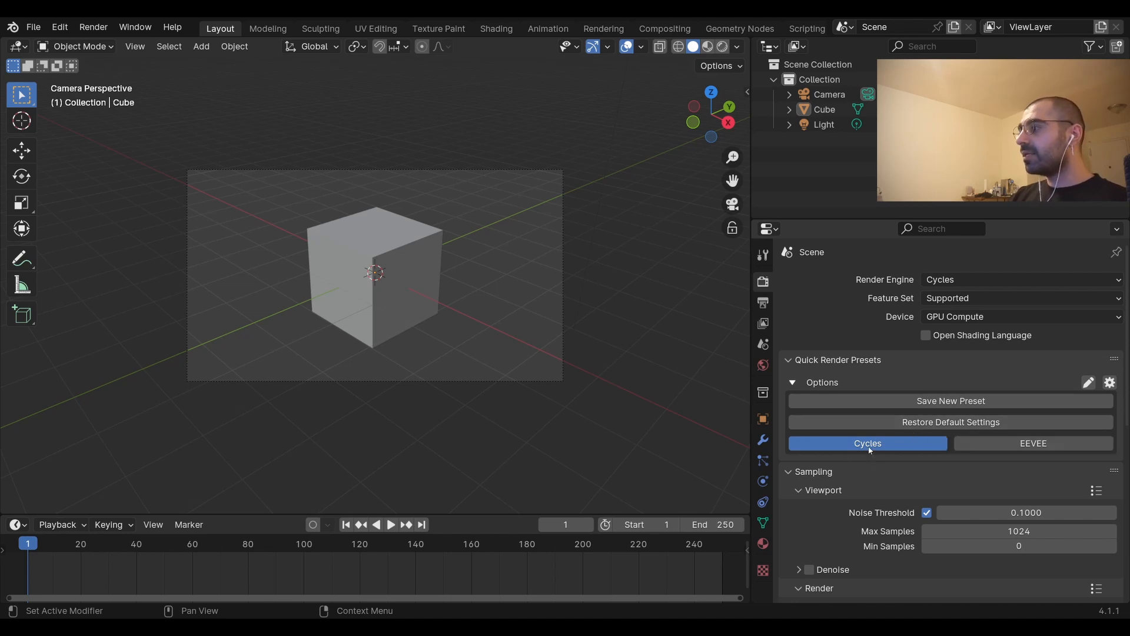
left_click(998, 446)
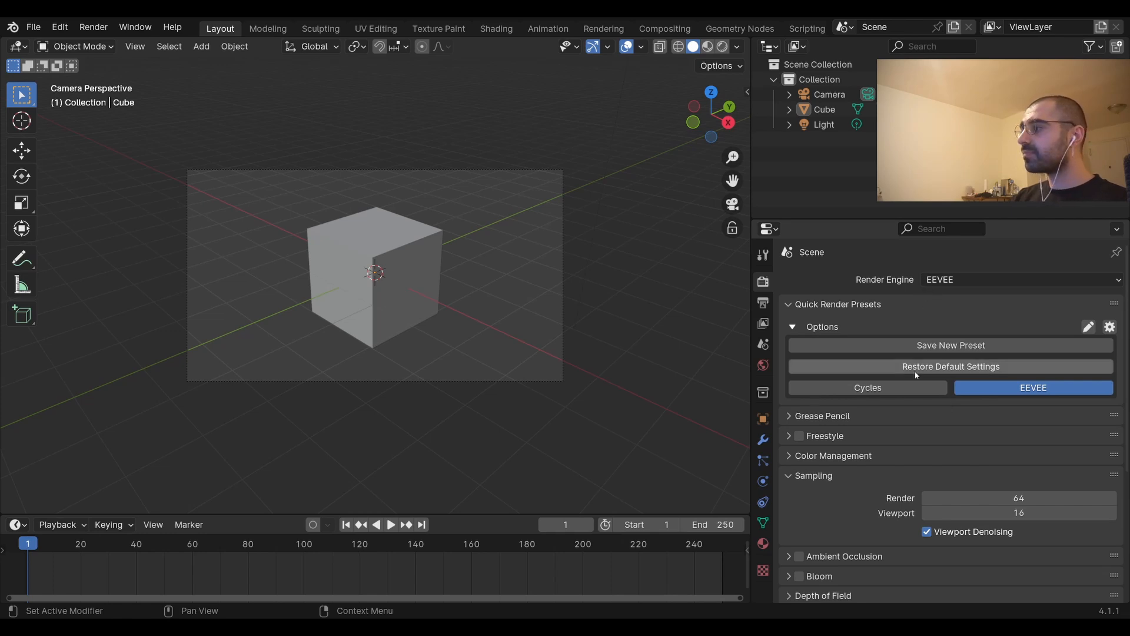
left_click(906, 387)
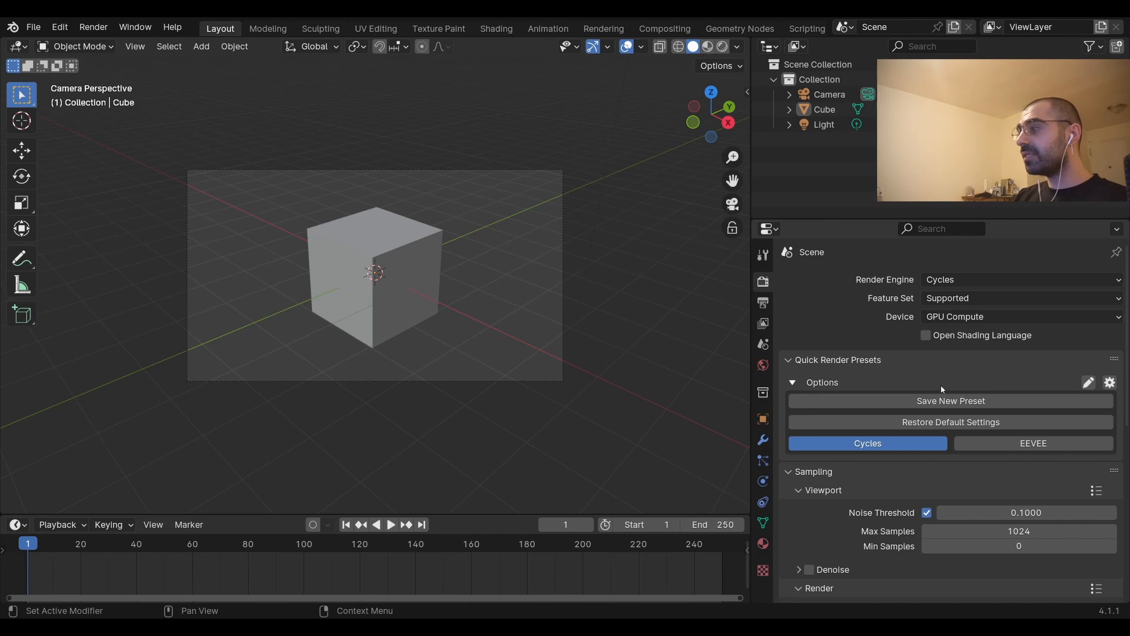
Step: Save a new Cycles render preset named Test with the camera name IMAX 70 and the notes "Test text"
left_click(932, 397)
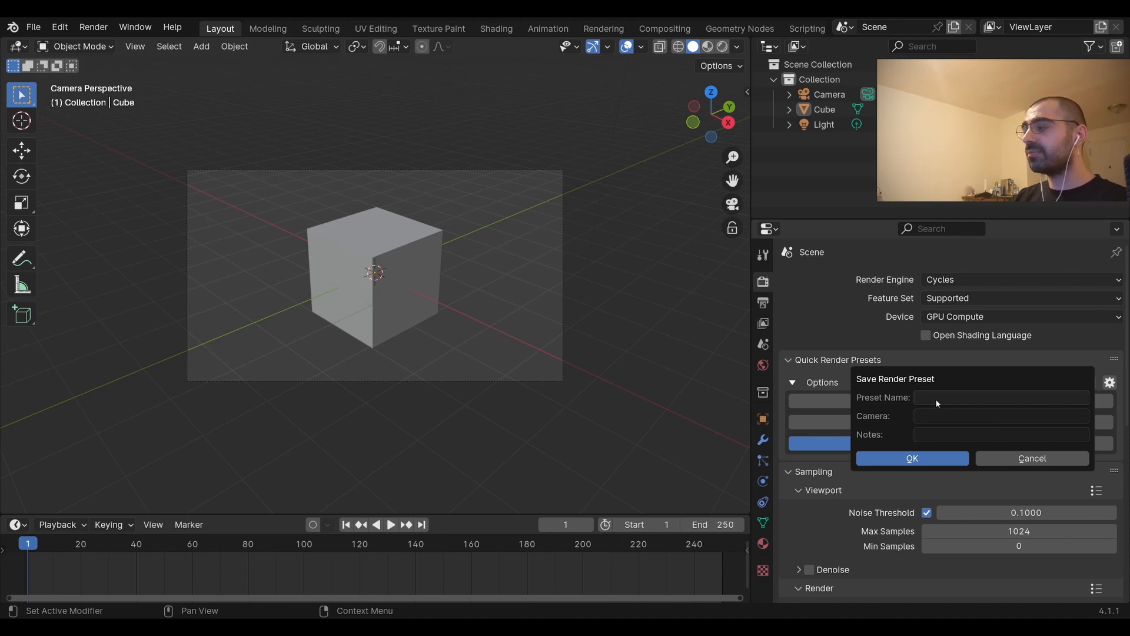
left_click(938, 400)
type("Test")
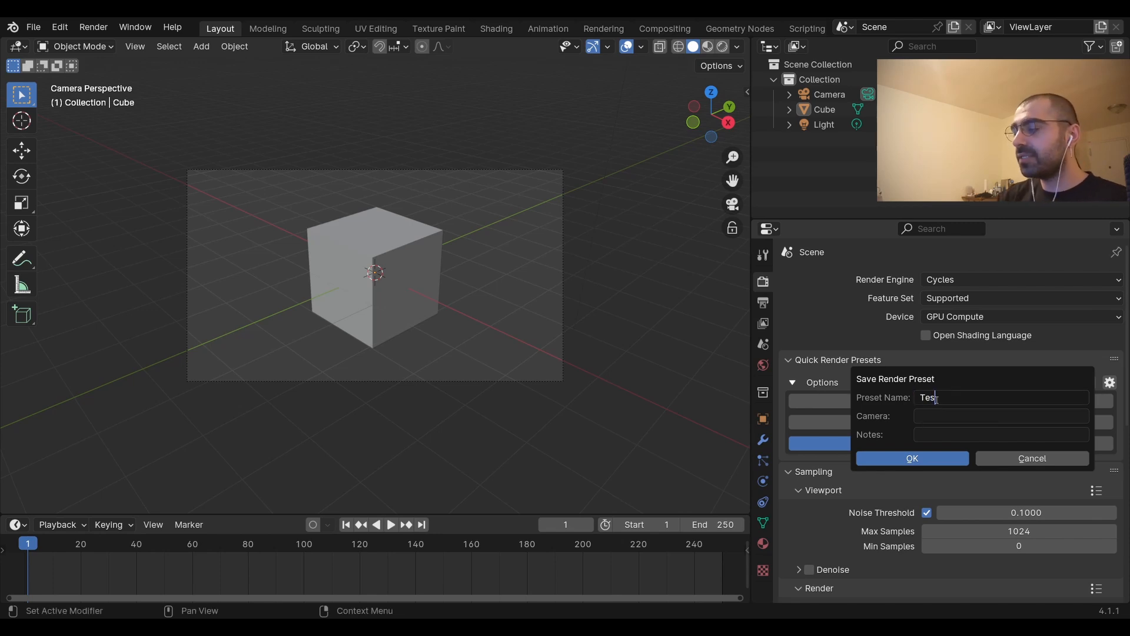
left_click(944, 415)
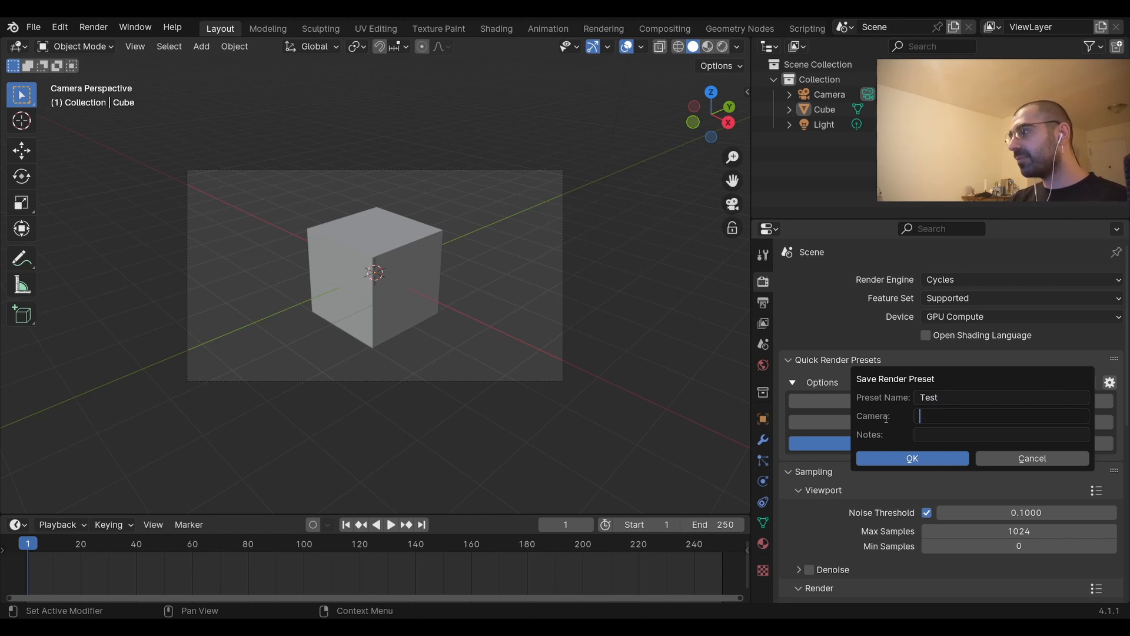
type("I")
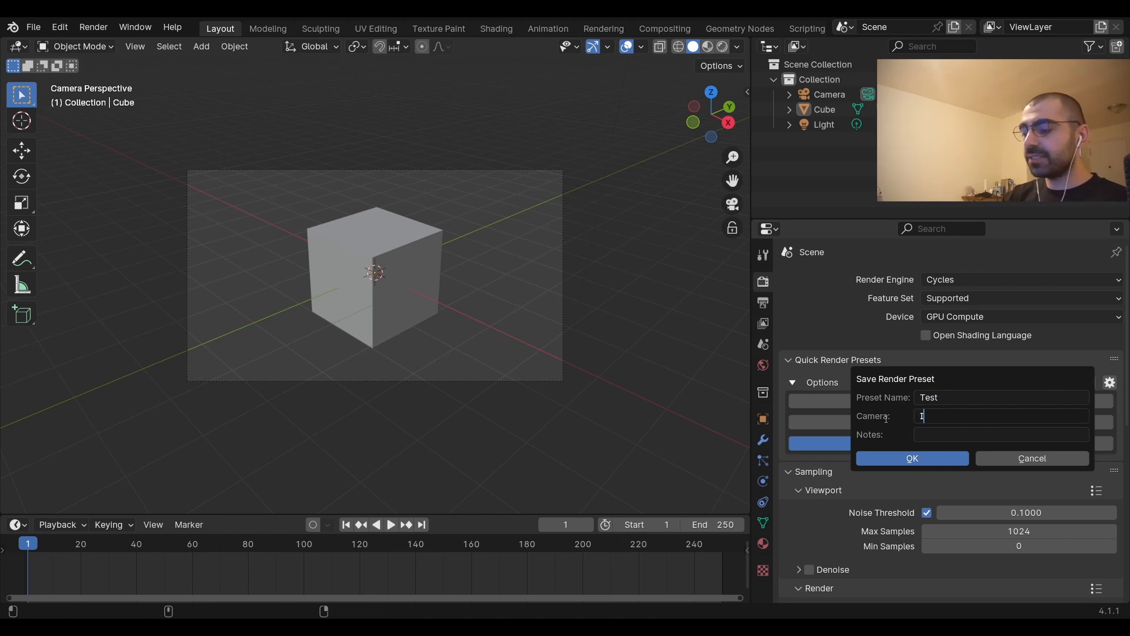
type("MAX 70")
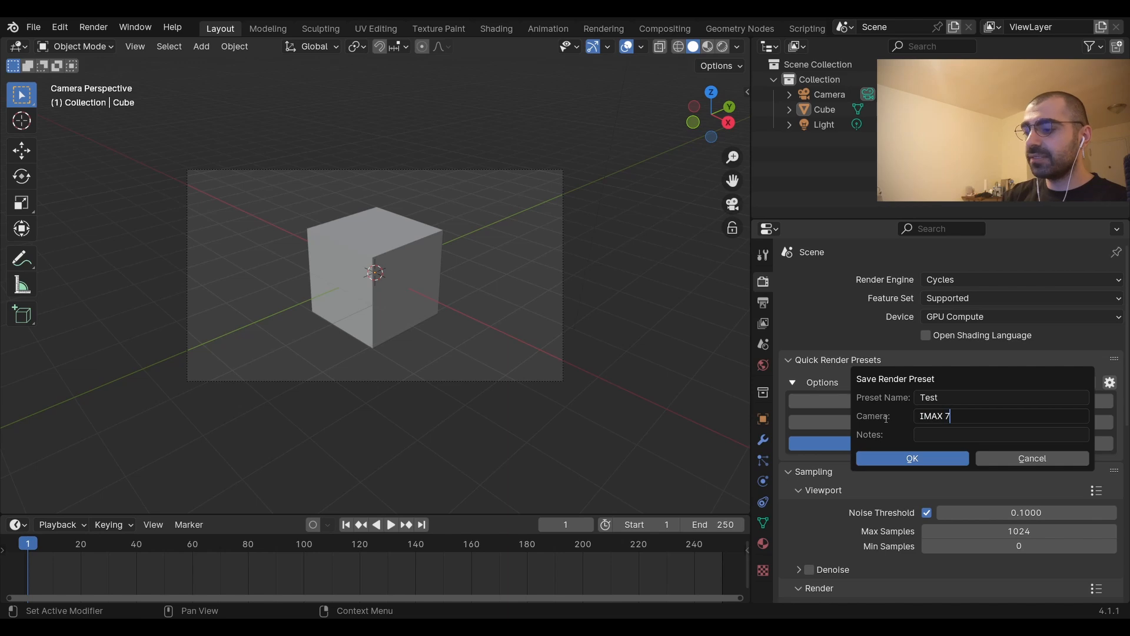
left_click(923, 436)
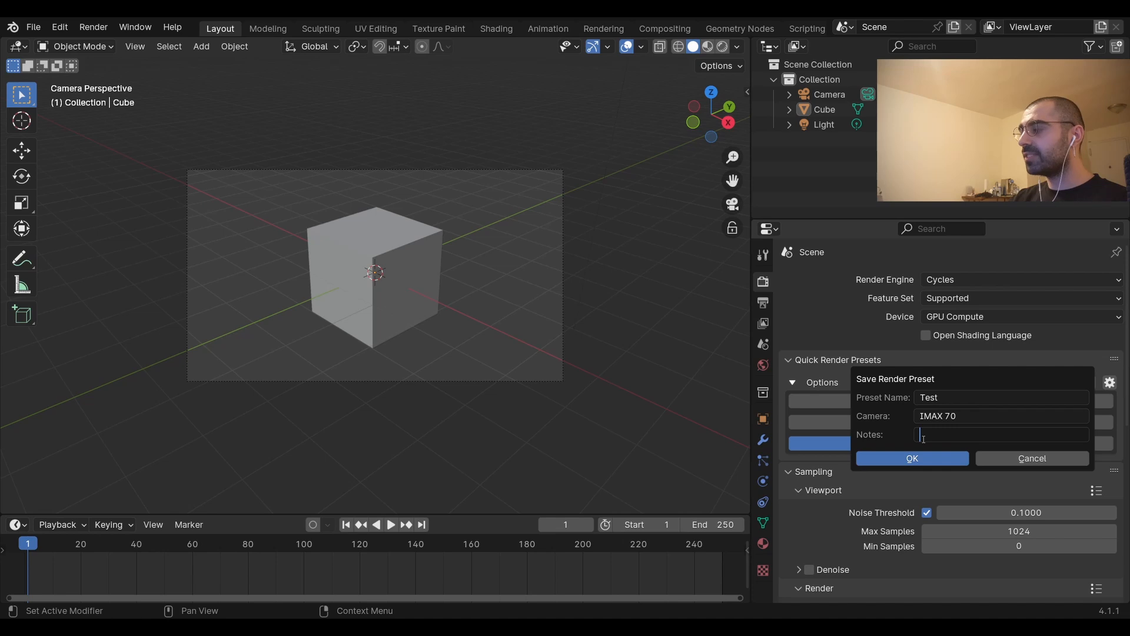
type("Te")
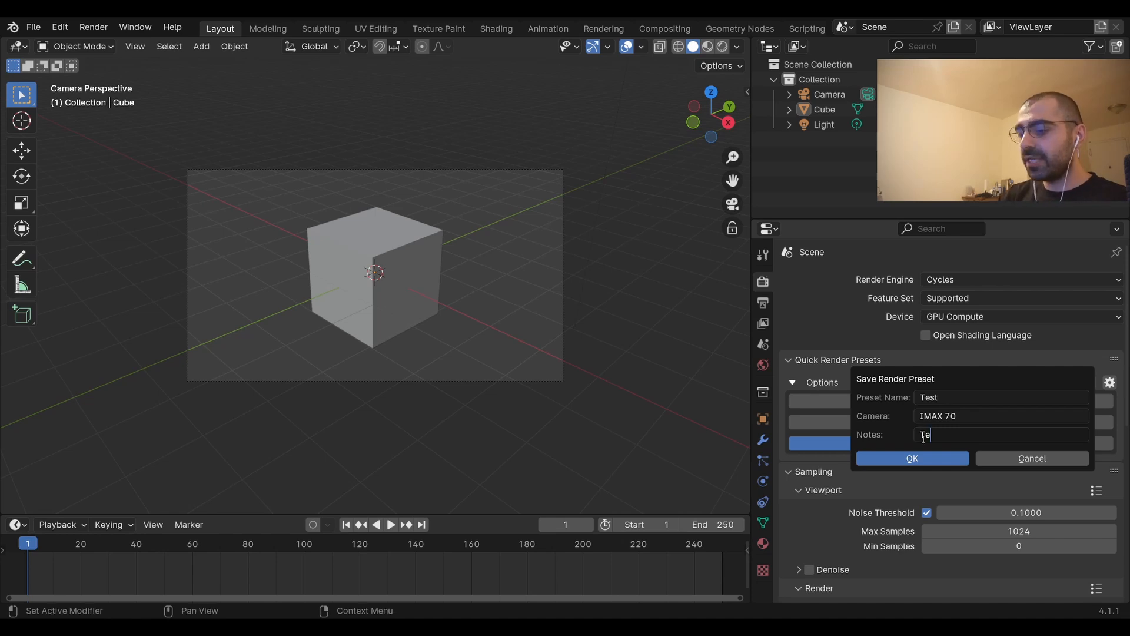
type("st text")
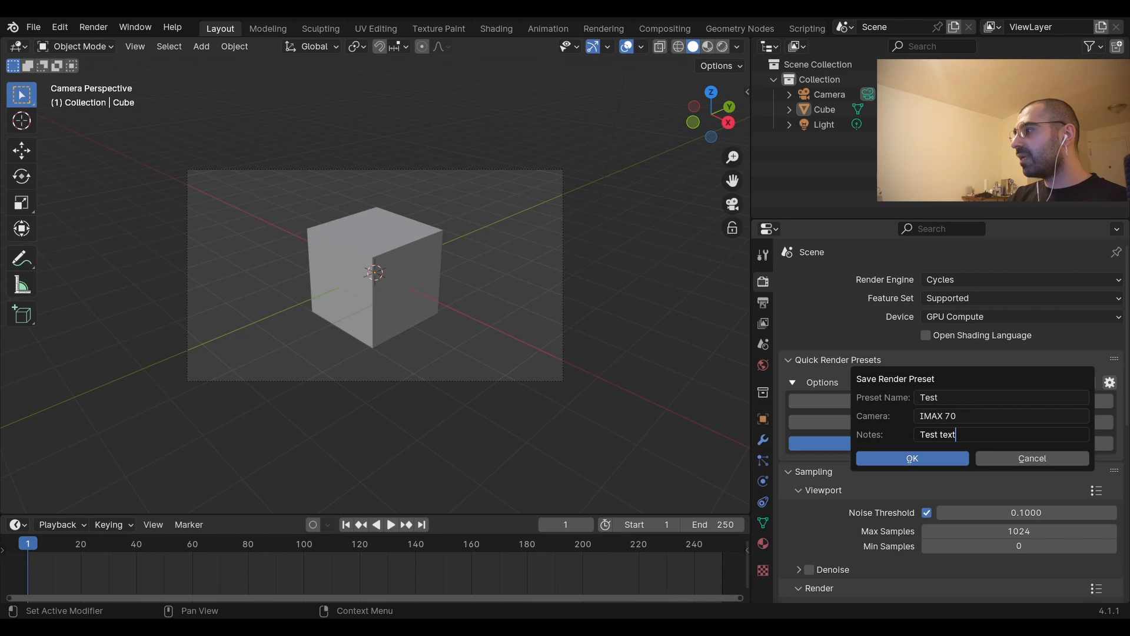
left_click(911, 459)
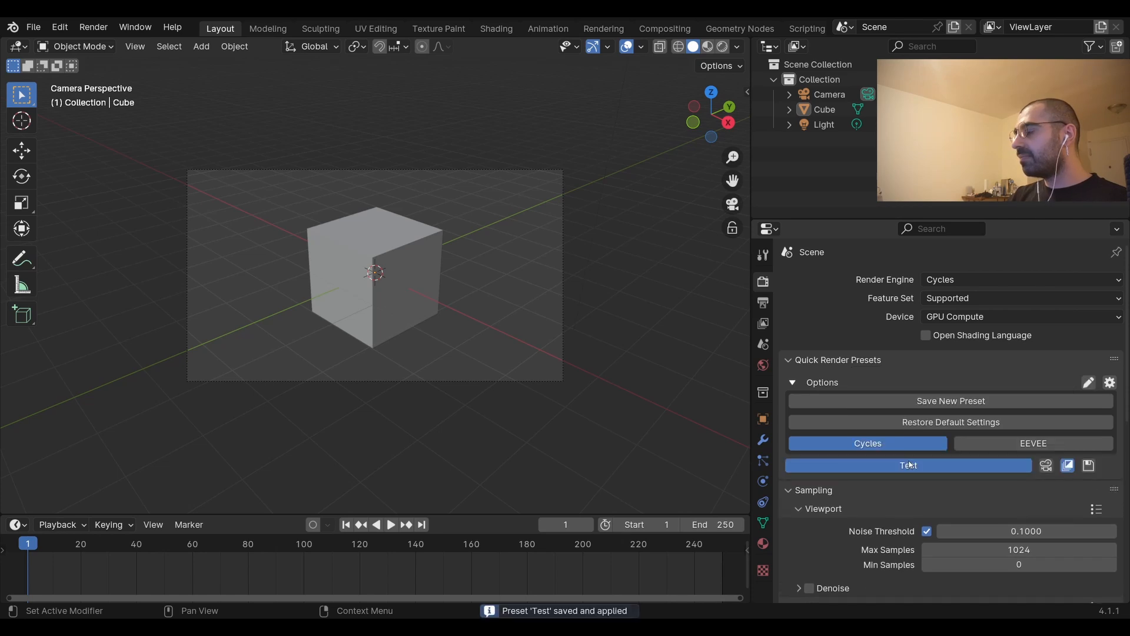
Step: Toggle the Test preset's render, camera and compositor settings, and reapply the whole preset
left_click(1047, 466)
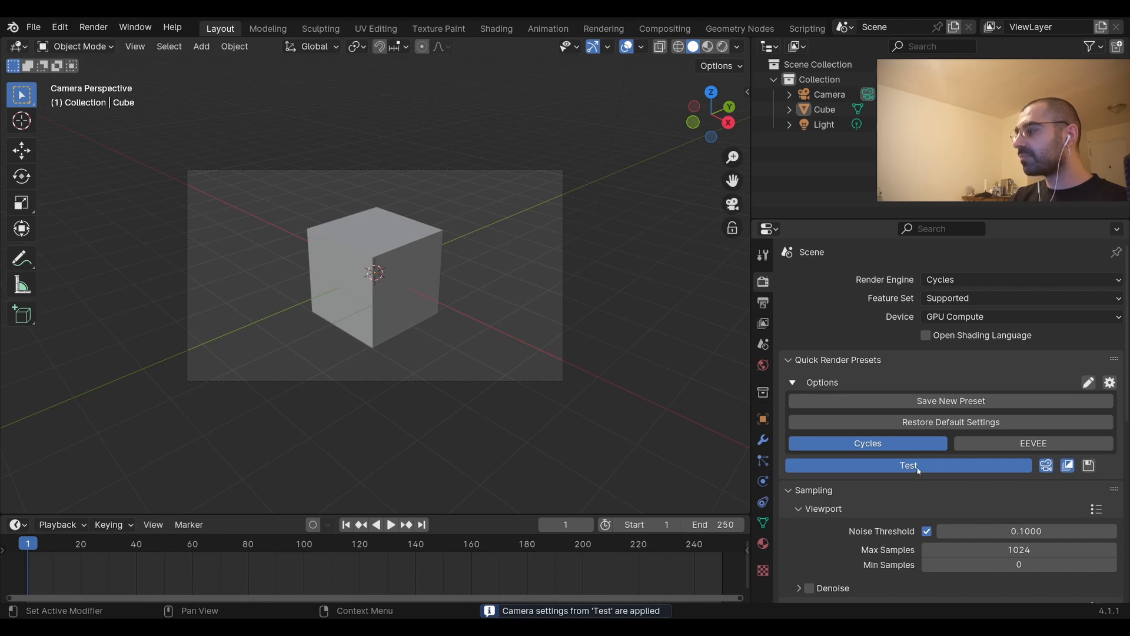
left_click(968, 468)
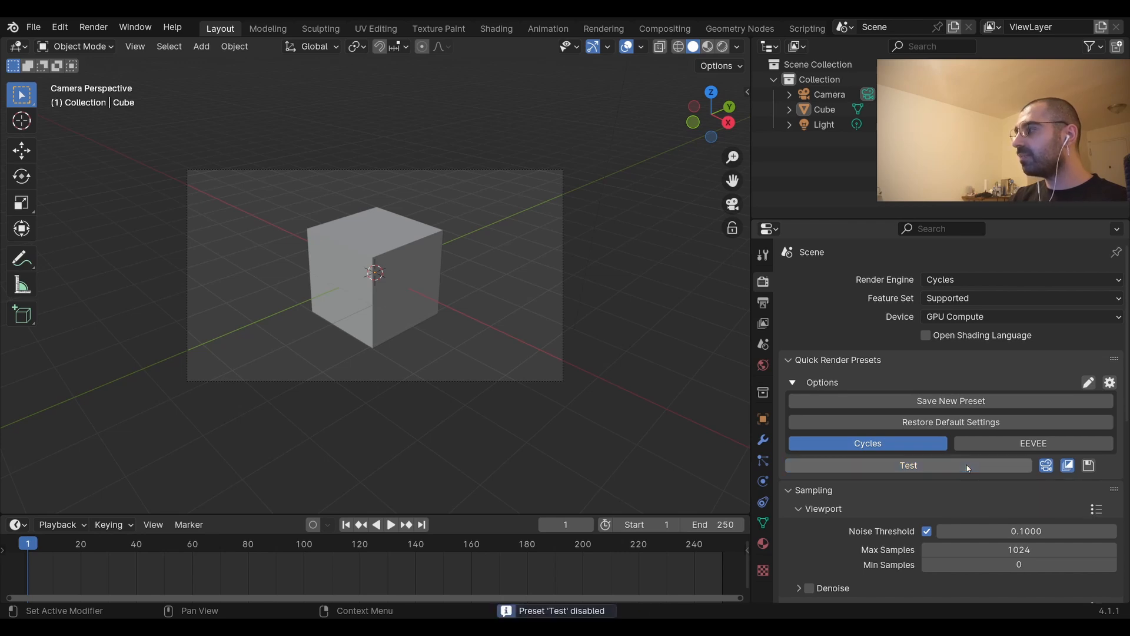
left_click(1046, 465)
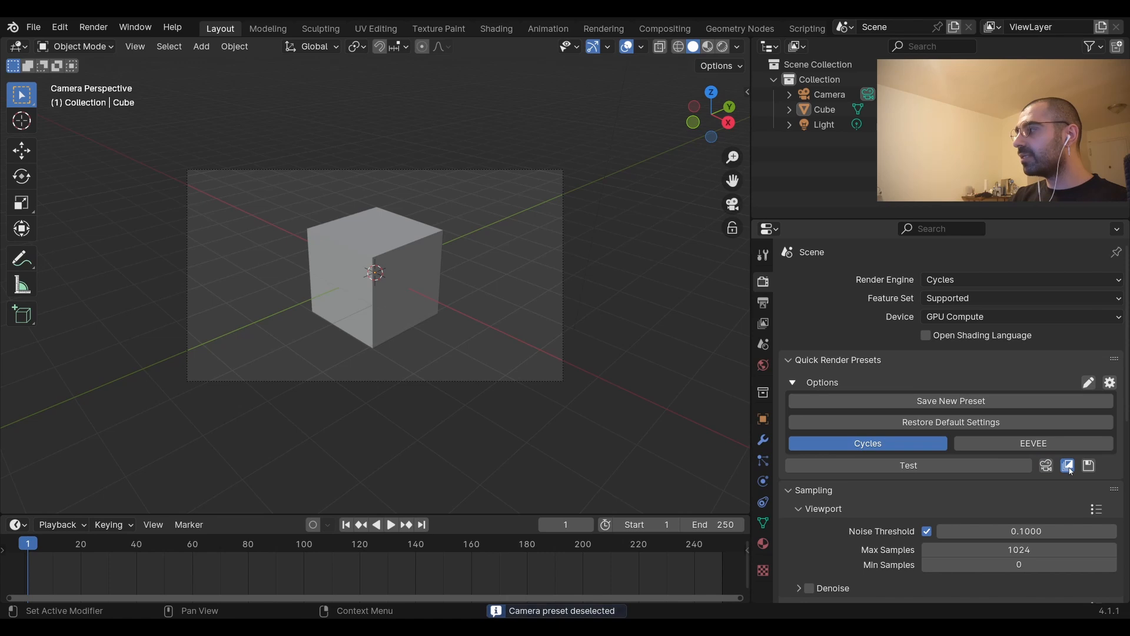
left_click(1067, 465)
left_click(1004, 468)
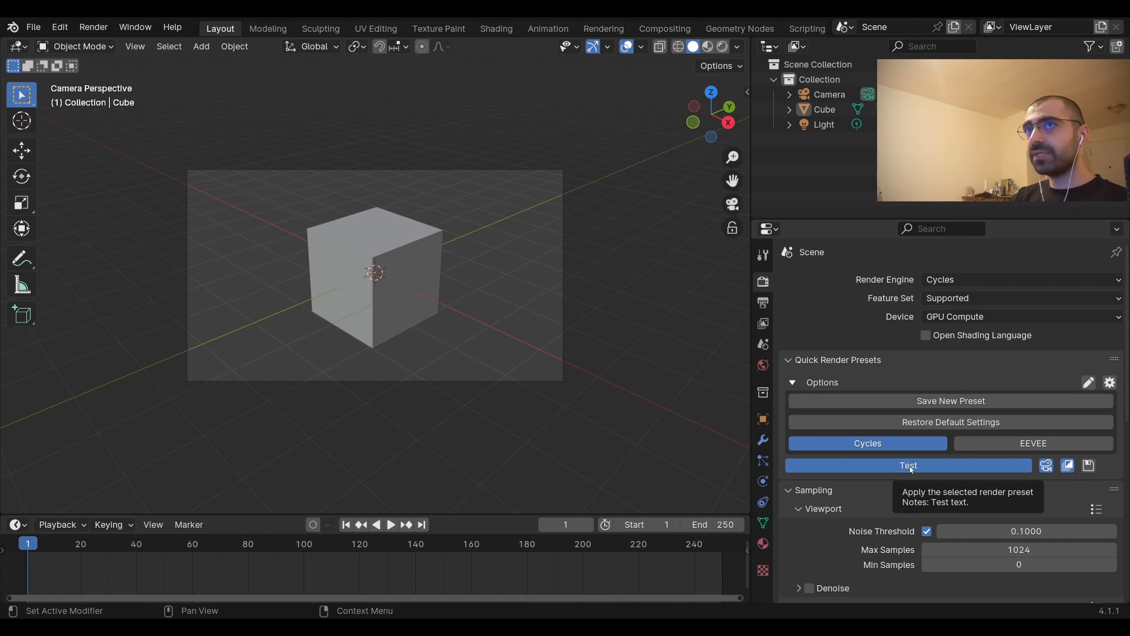
Step: Review the render, output and view layer properties, and return to the render properties
scroll(922, 501, "down", 8)
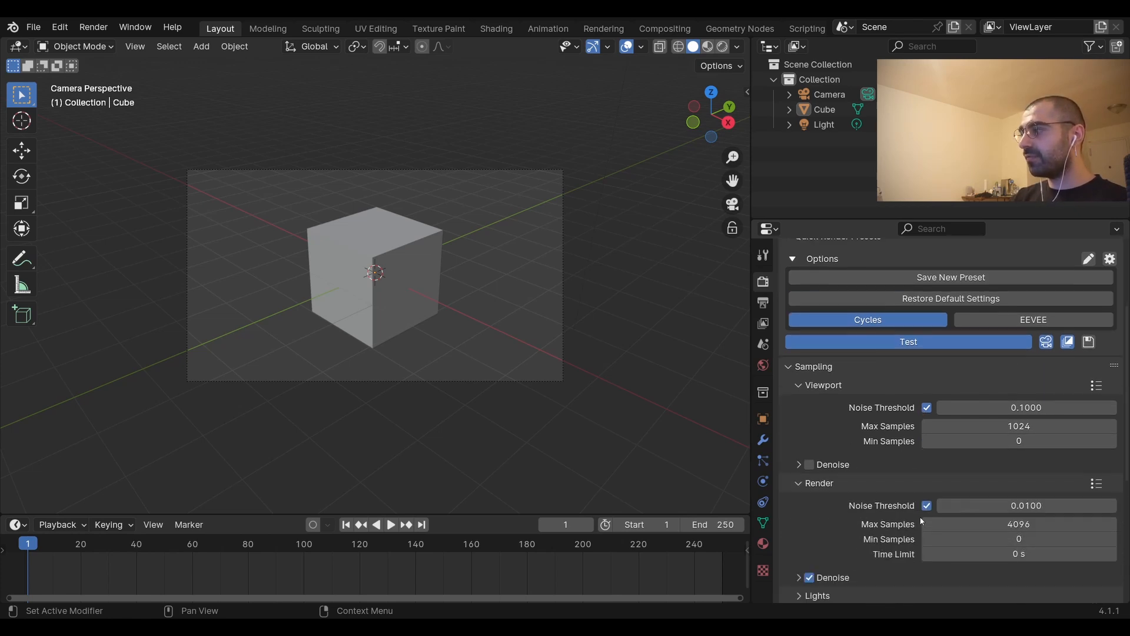
scroll(914, 498, "up", 8)
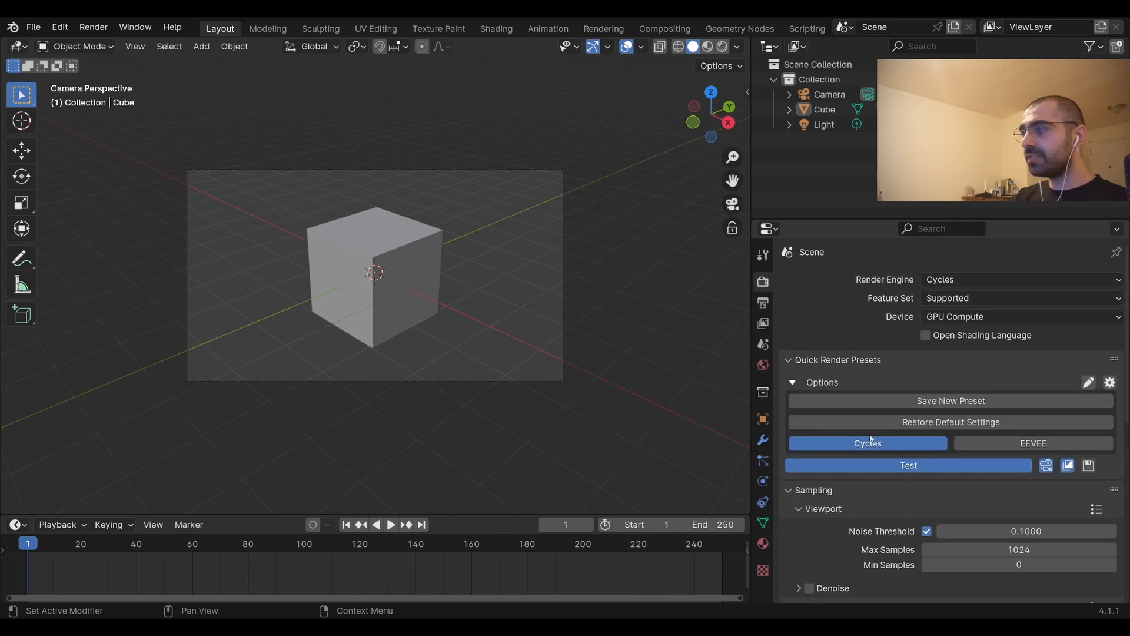
left_click(763, 303)
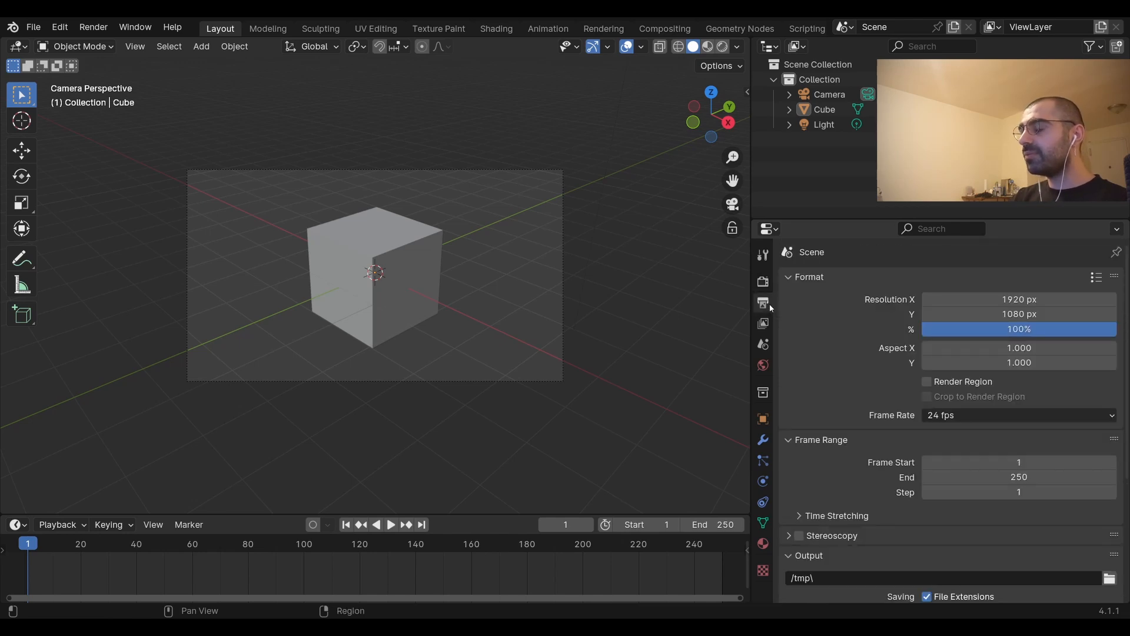
left_click(767, 326)
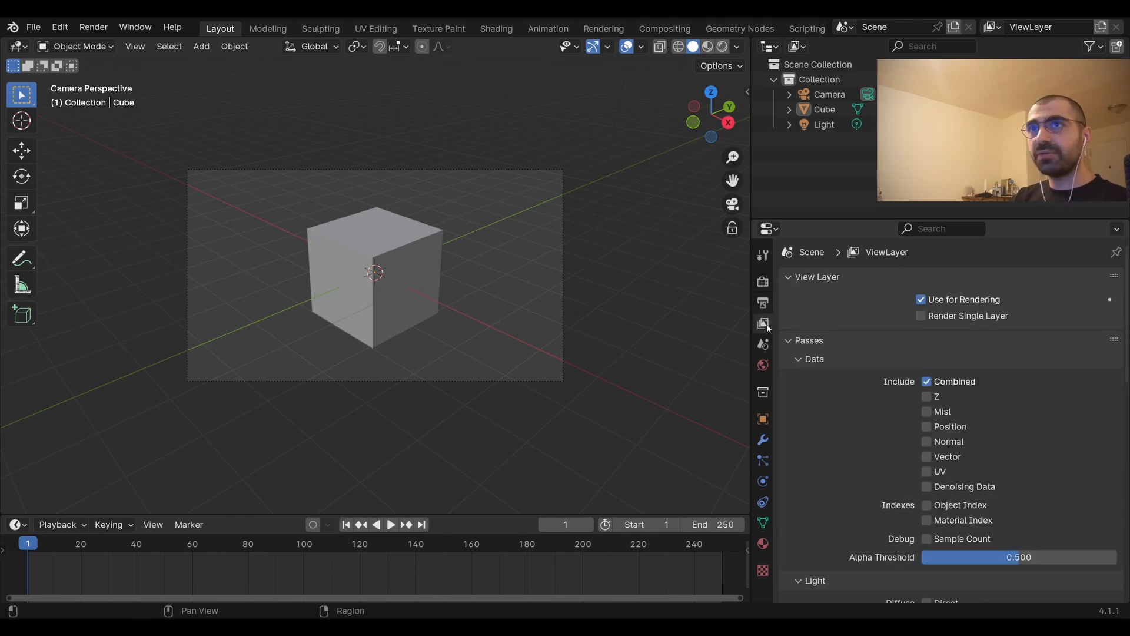
left_click(763, 282)
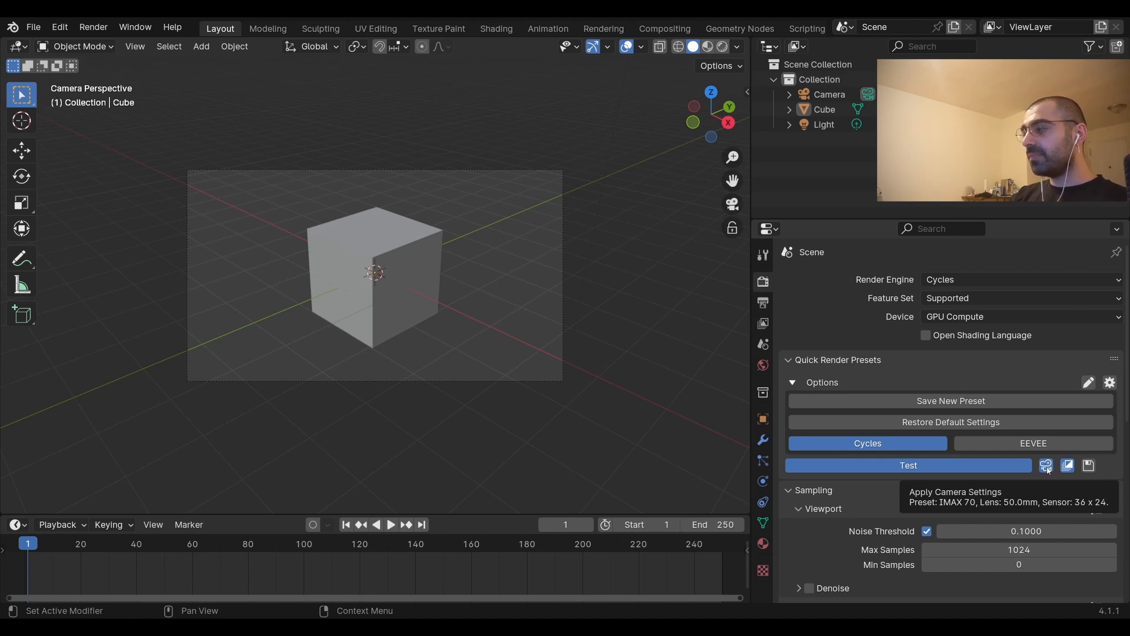
Step: Select the camera, examine its lens and viewport display properties, and return to the render properties
left_click(552, 380)
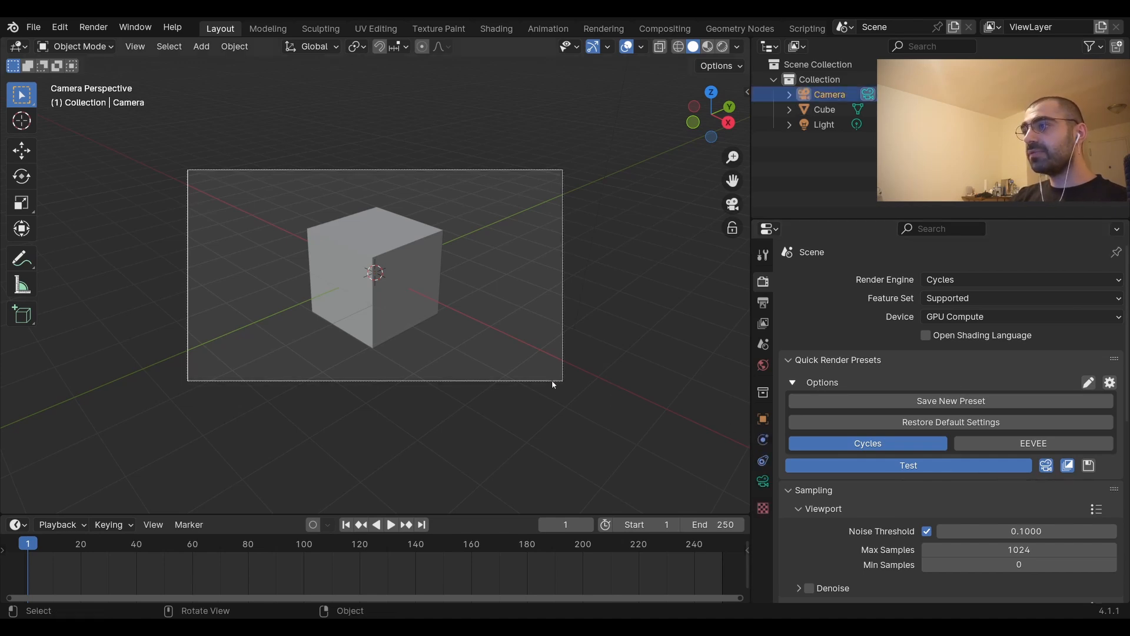
left_click(763, 480)
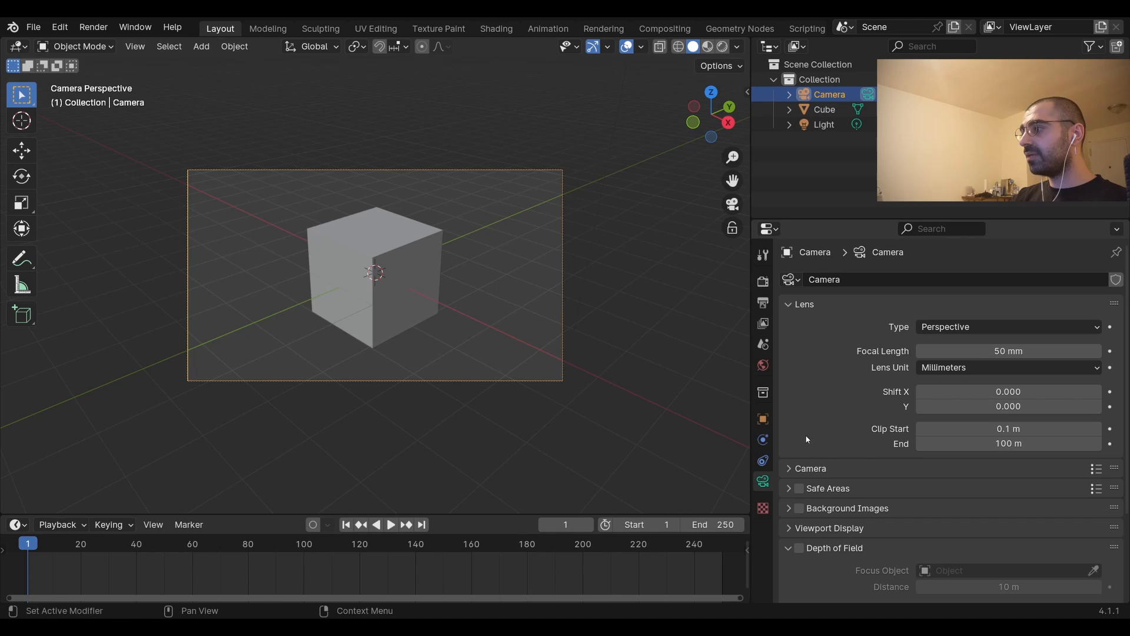
scroll(897, 408, "down", 5)
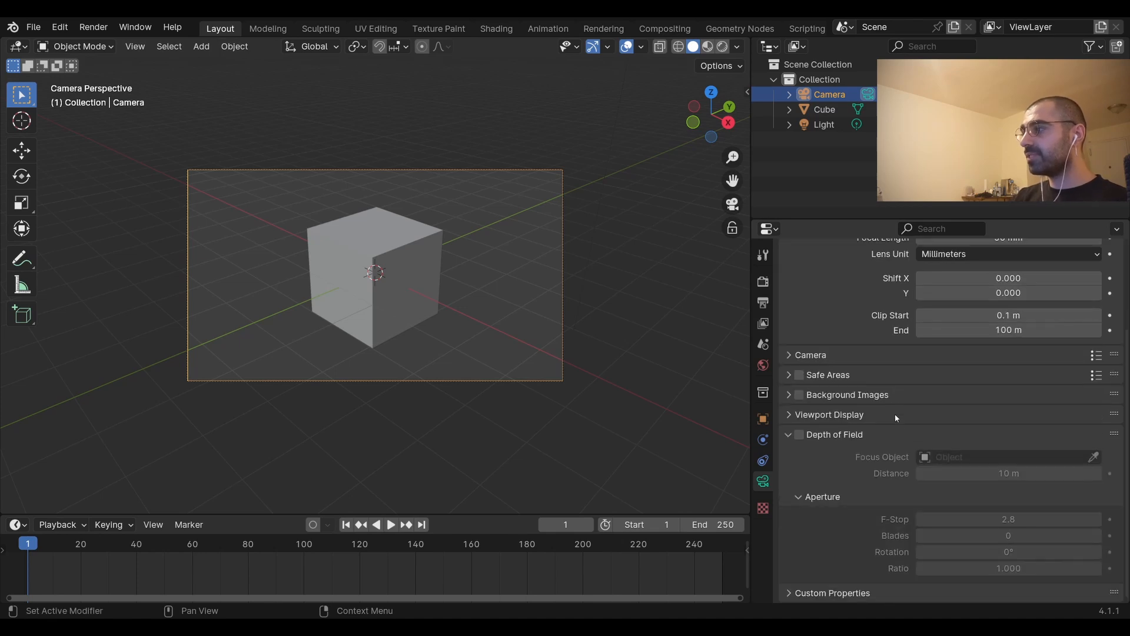
scroll(897, 410, "up", 7)
scroll(899, 419, "down", 6)
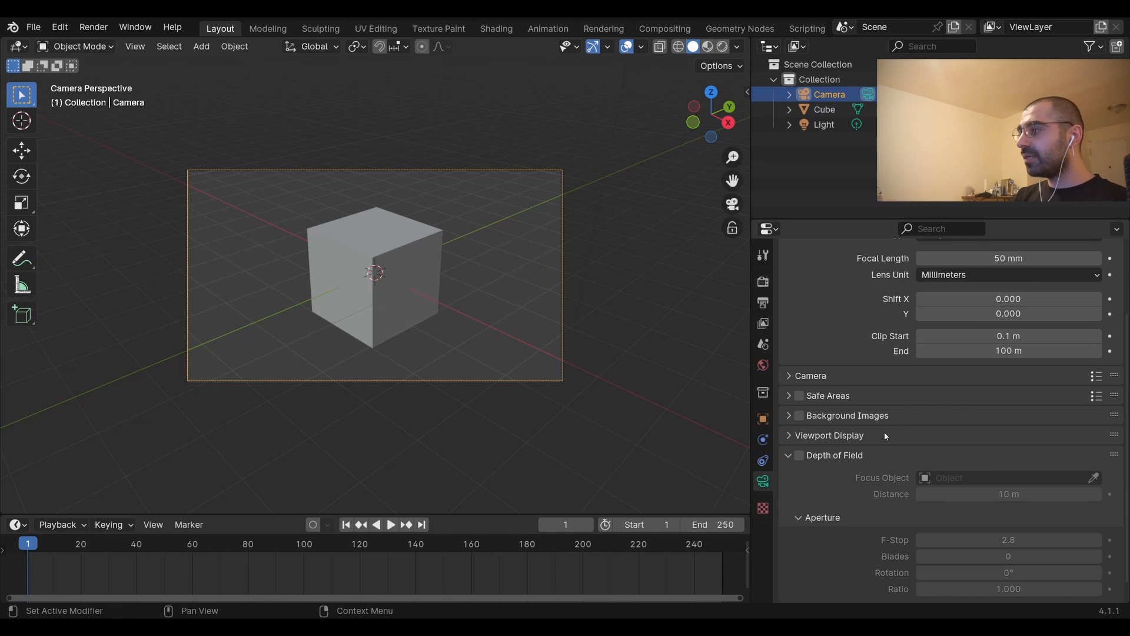
left_click(869, 437)
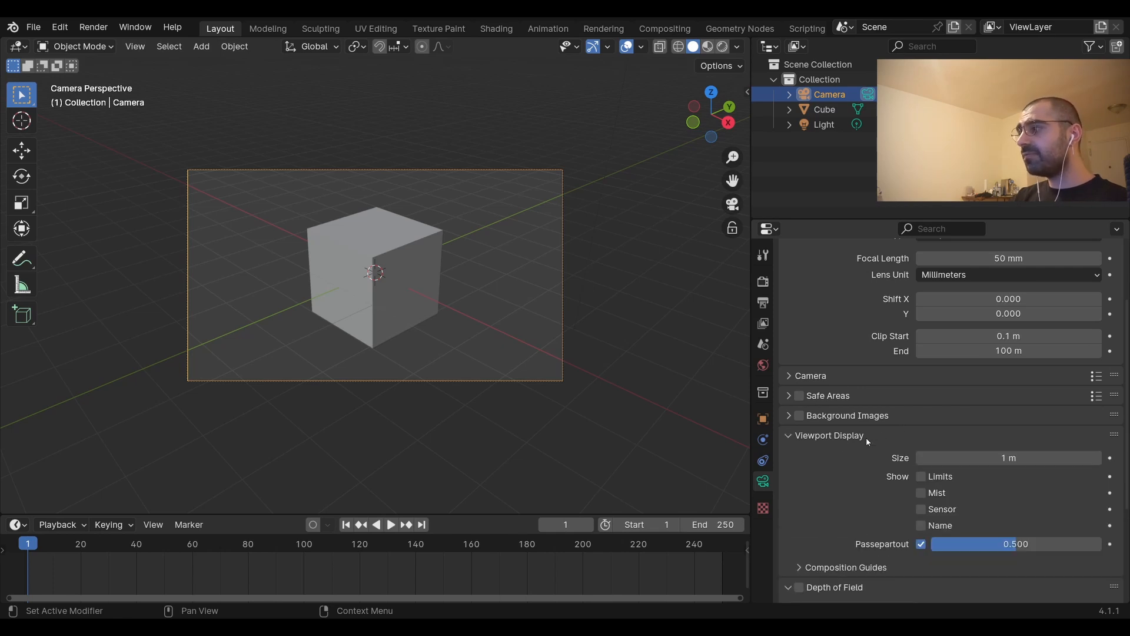
scroll(867, 440, "down", 3)
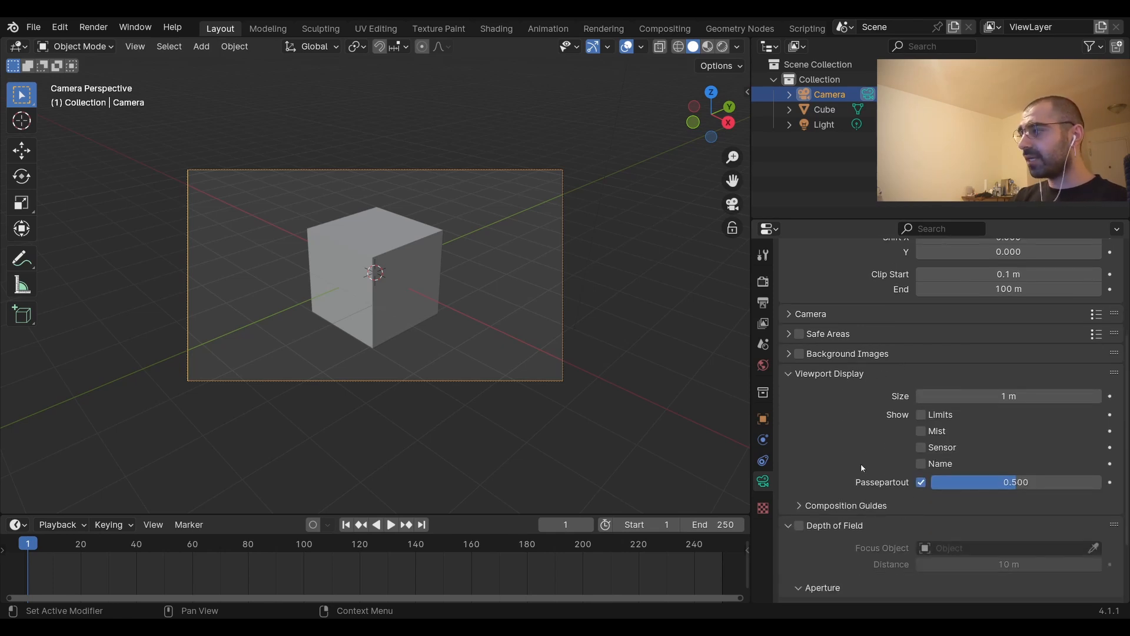
scroll(850, 411, "up", 3)
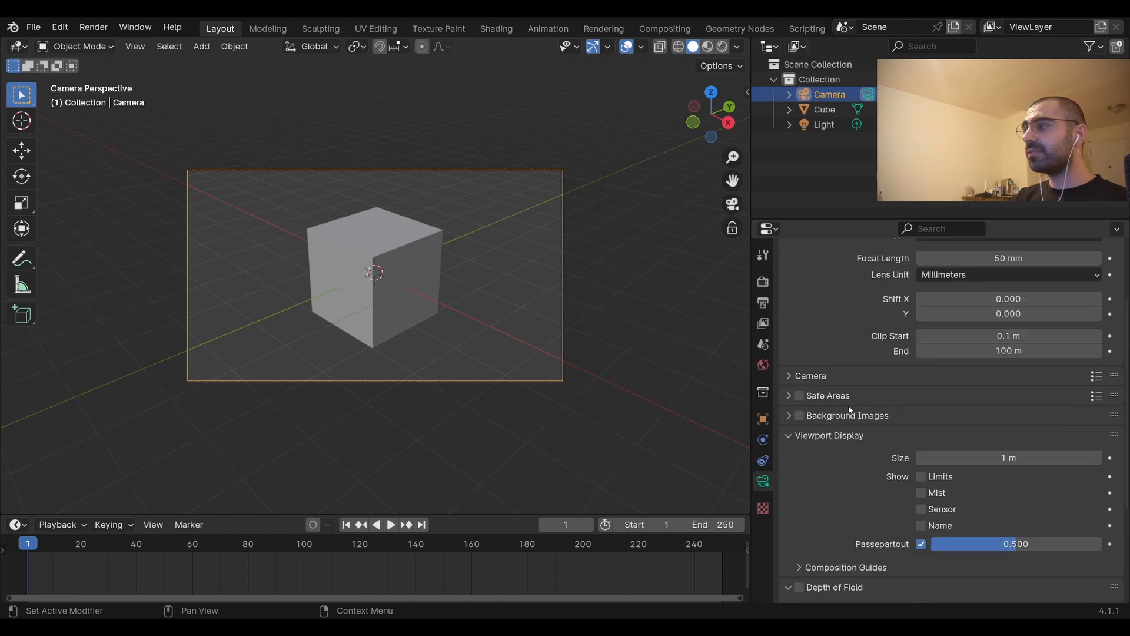
left_click(763, 282)
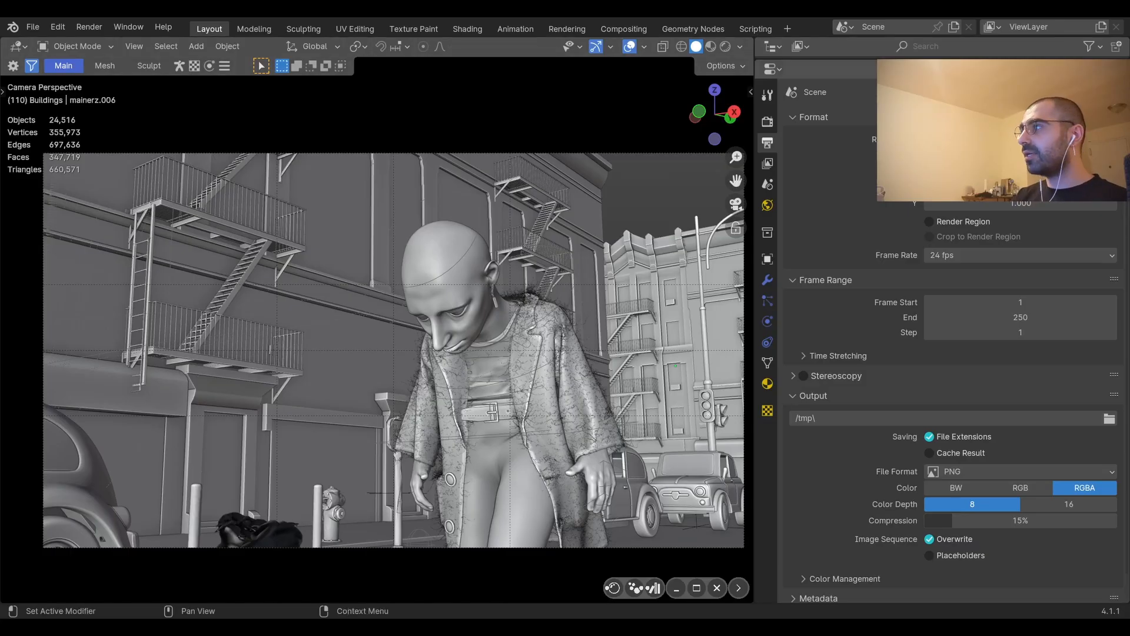
Step: Change the output resolution in the street scene to a narrow vertical frame
left_click(769, 123)
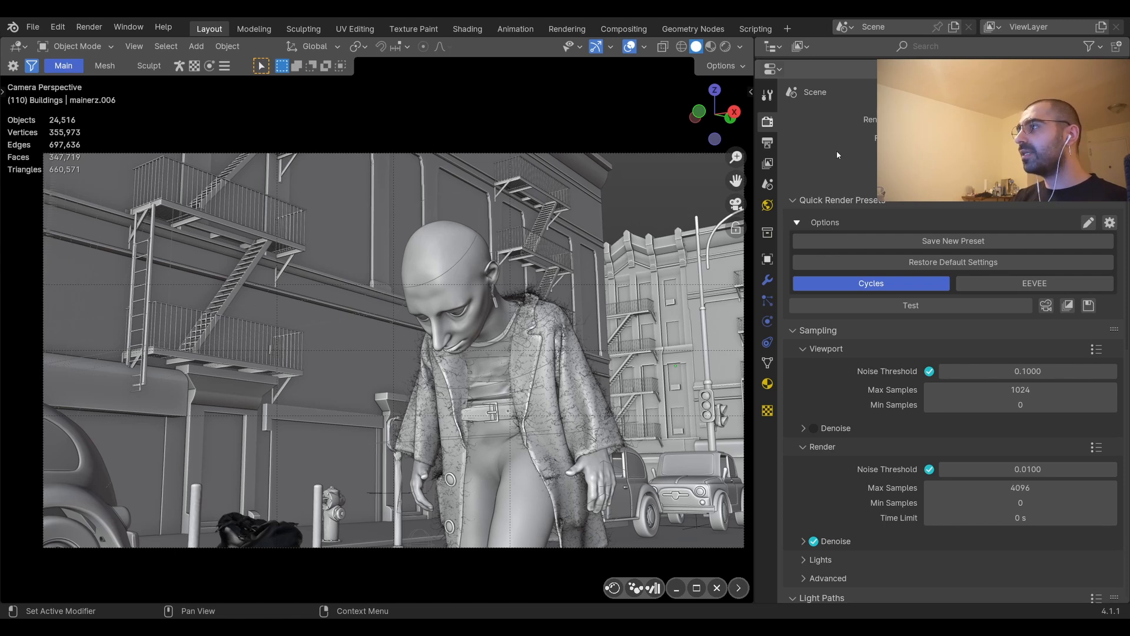
left_click(767, 143)
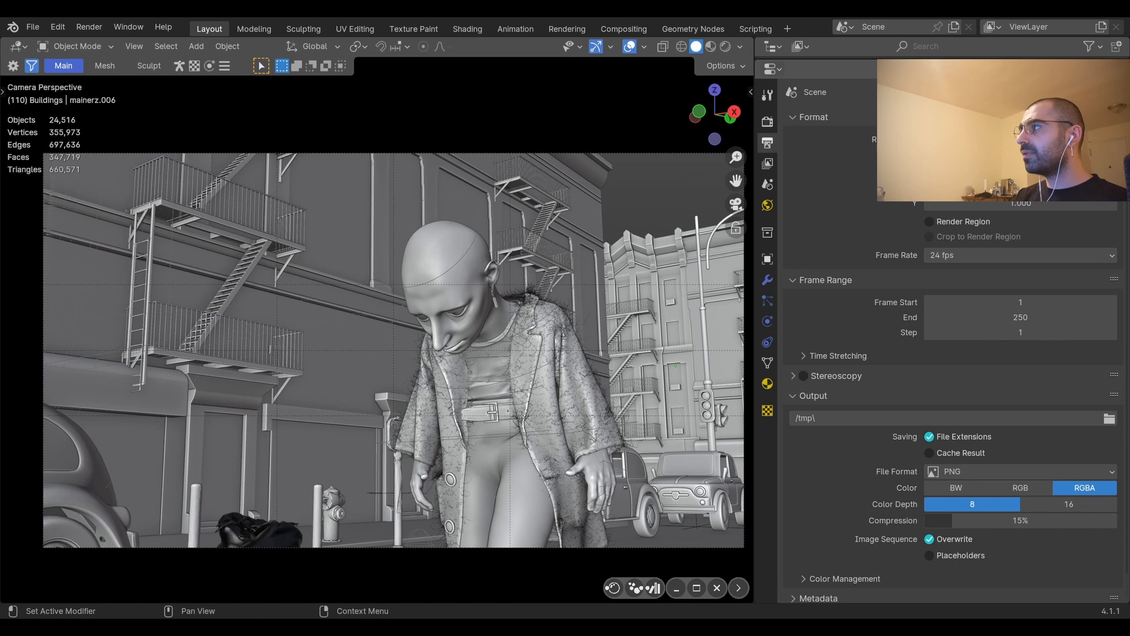
key("Return")
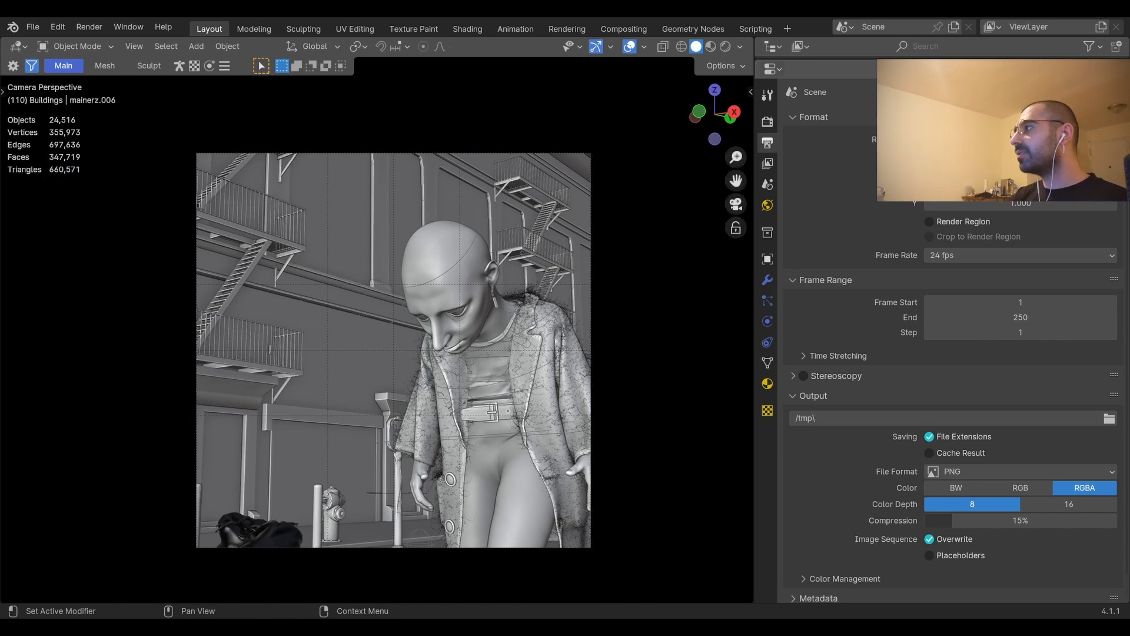
key("Return")
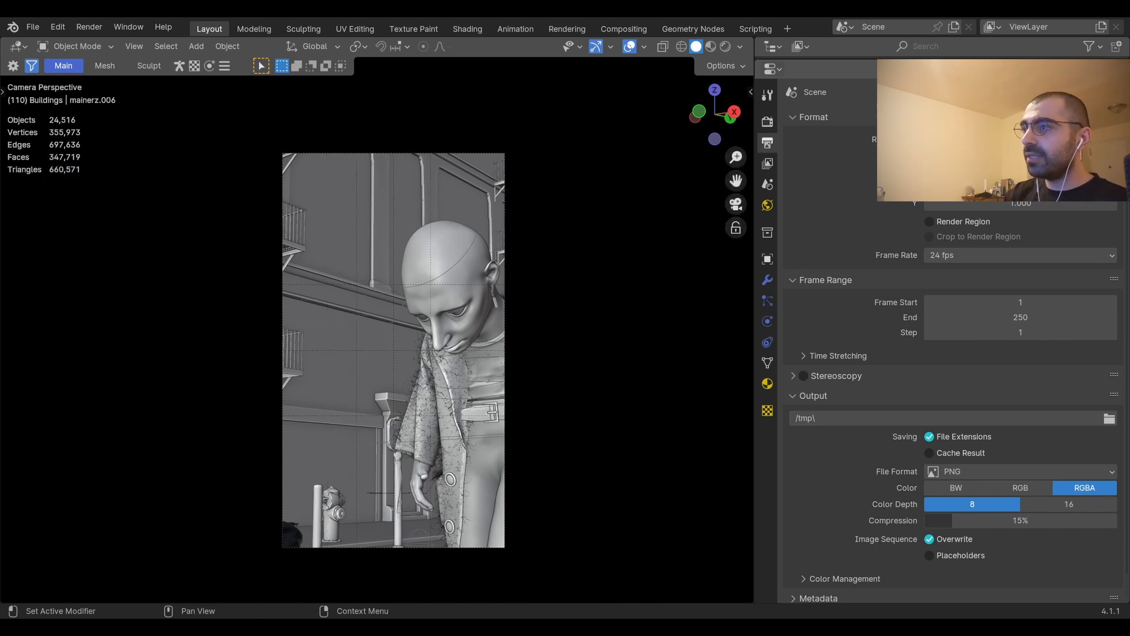
Step: Save a new Cycles render preset named Vertical with the camera name Test and the notes "Vertical"
left_click(767, 122)
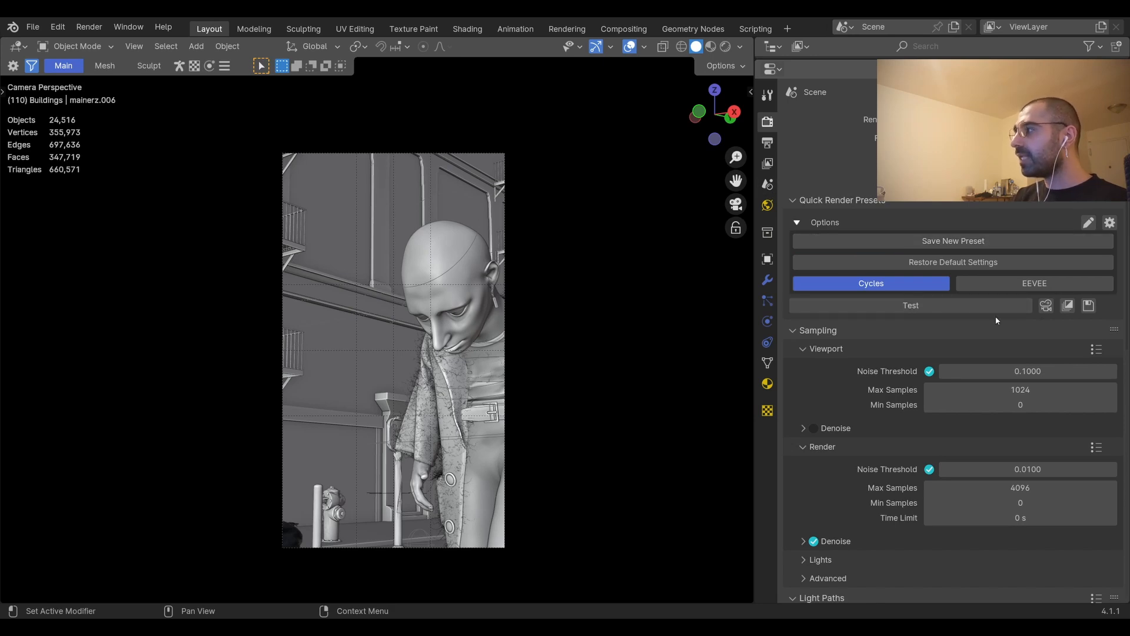
left_click(926, 241)
left_click(926, 245)
type("Ve")
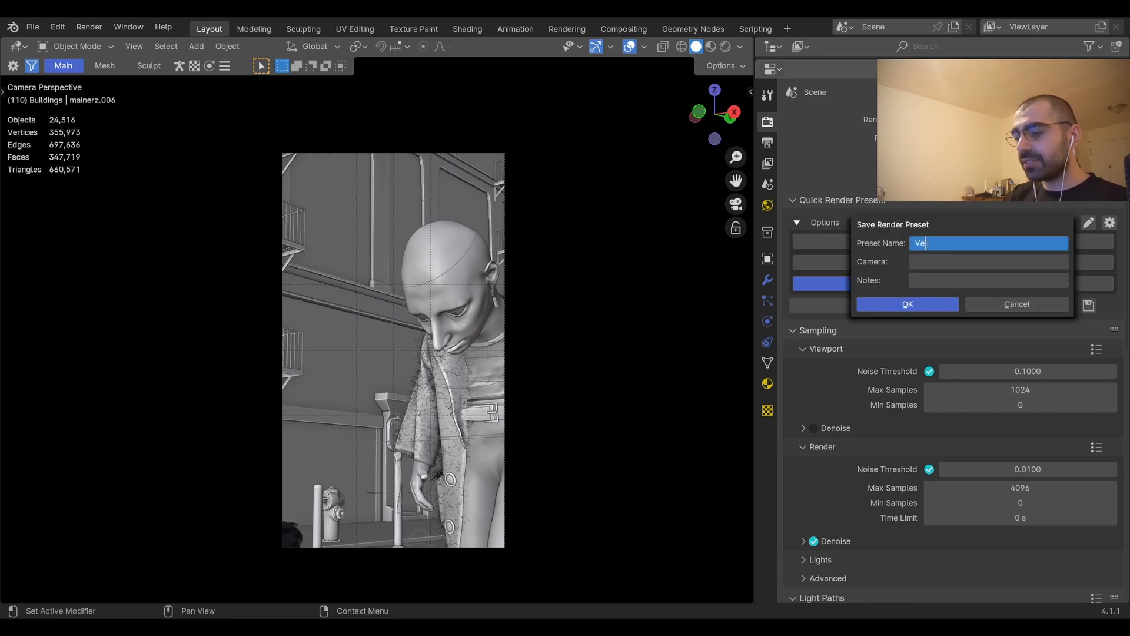
type("rtical")
left_click(935, 260)
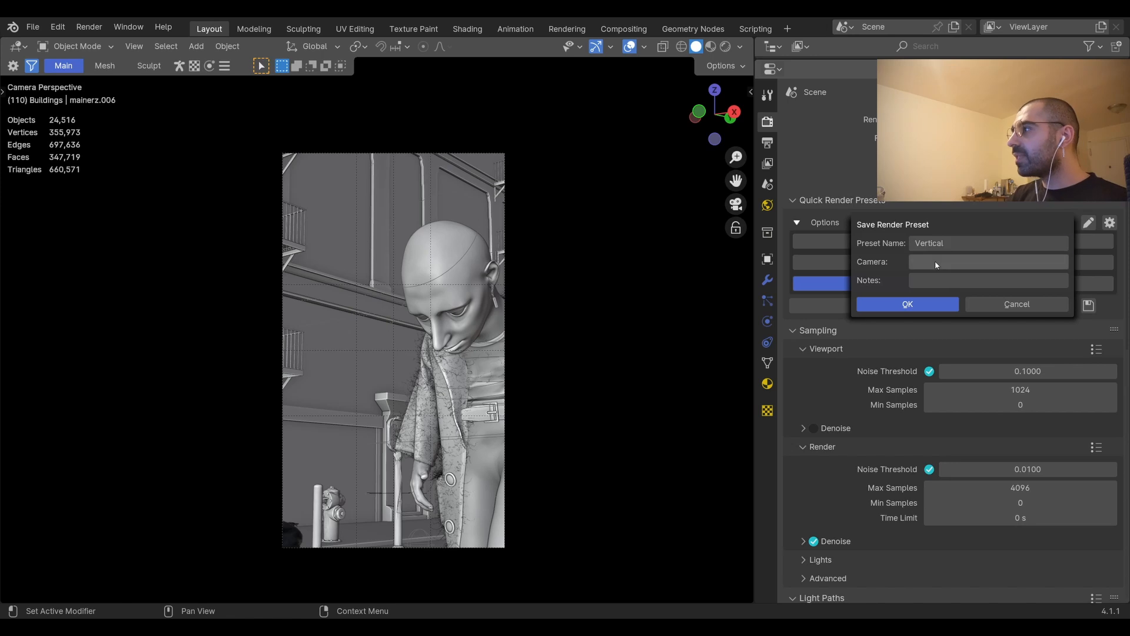
left_click(936, 261)
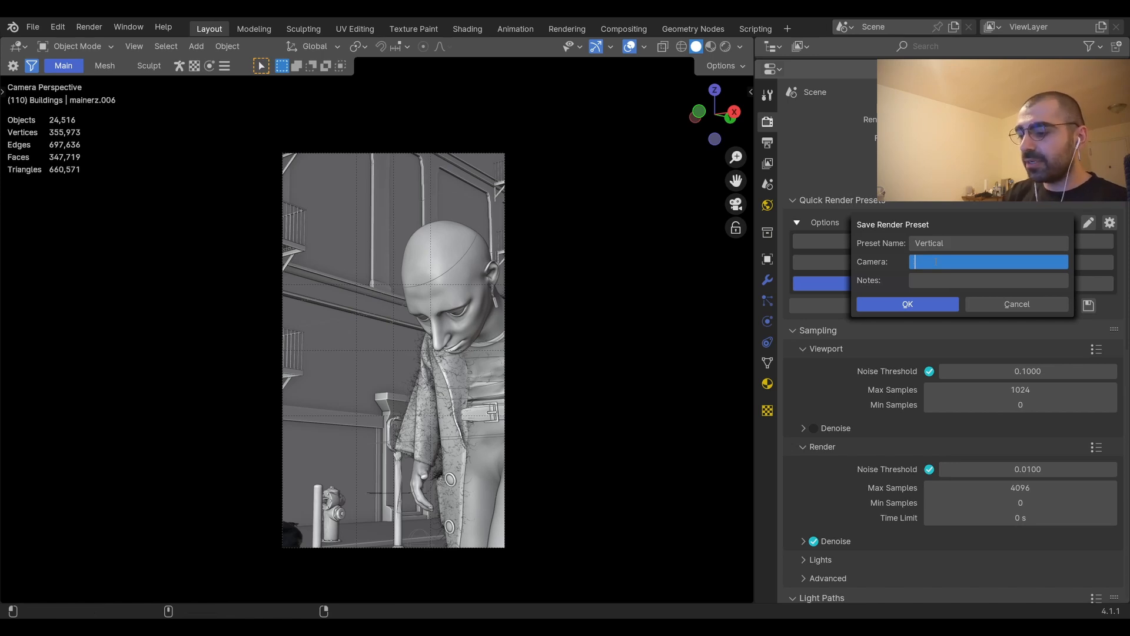
type("Test")
left_click(976, 280)
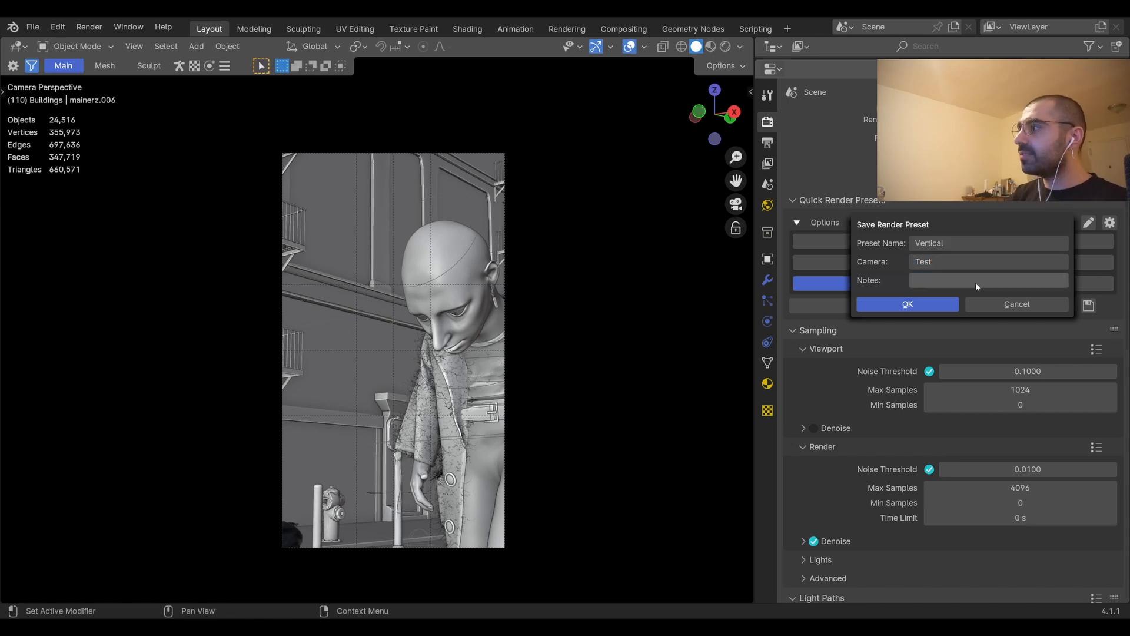
type("Vertical")
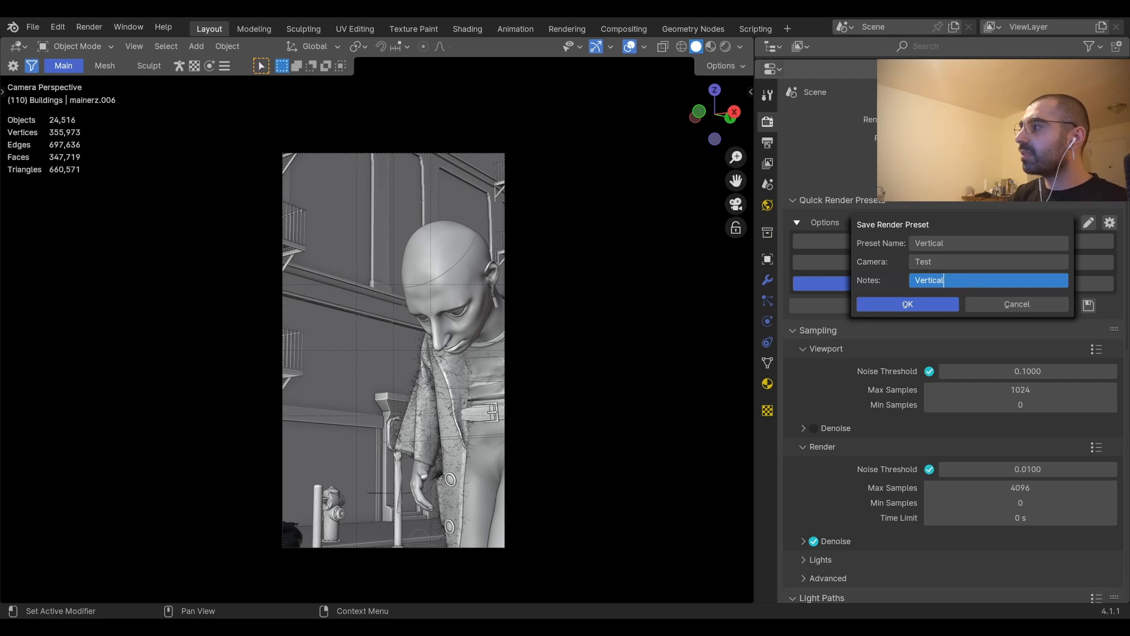
left_click(908, 304)
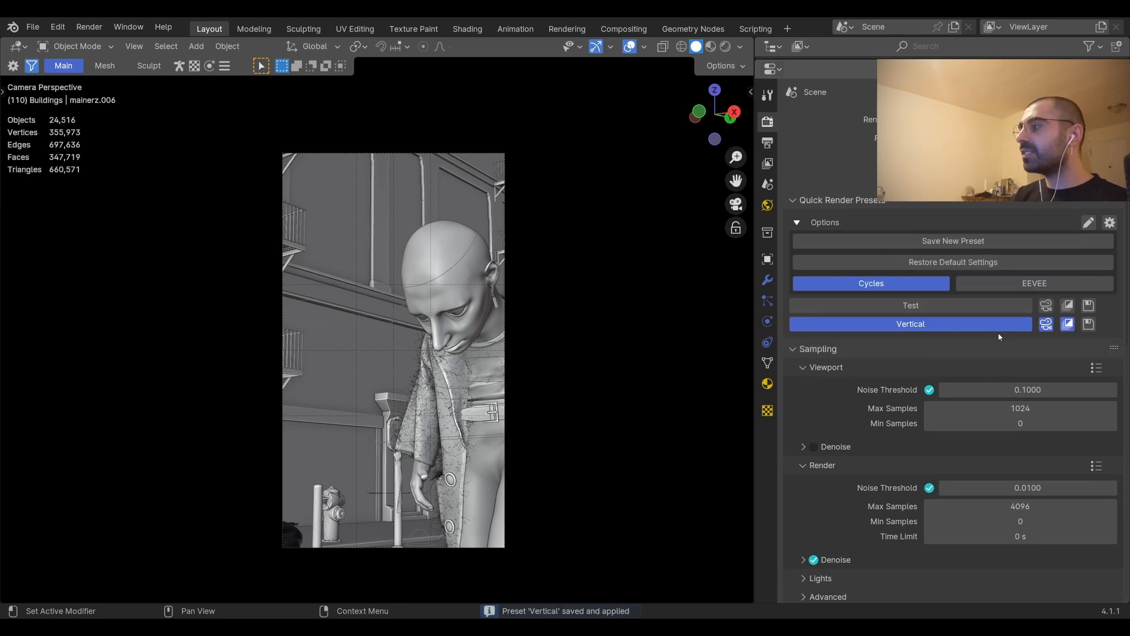
Step: Apply the Test preset to the scene, and switch back to the Vertical preset
left_click(928, 310)
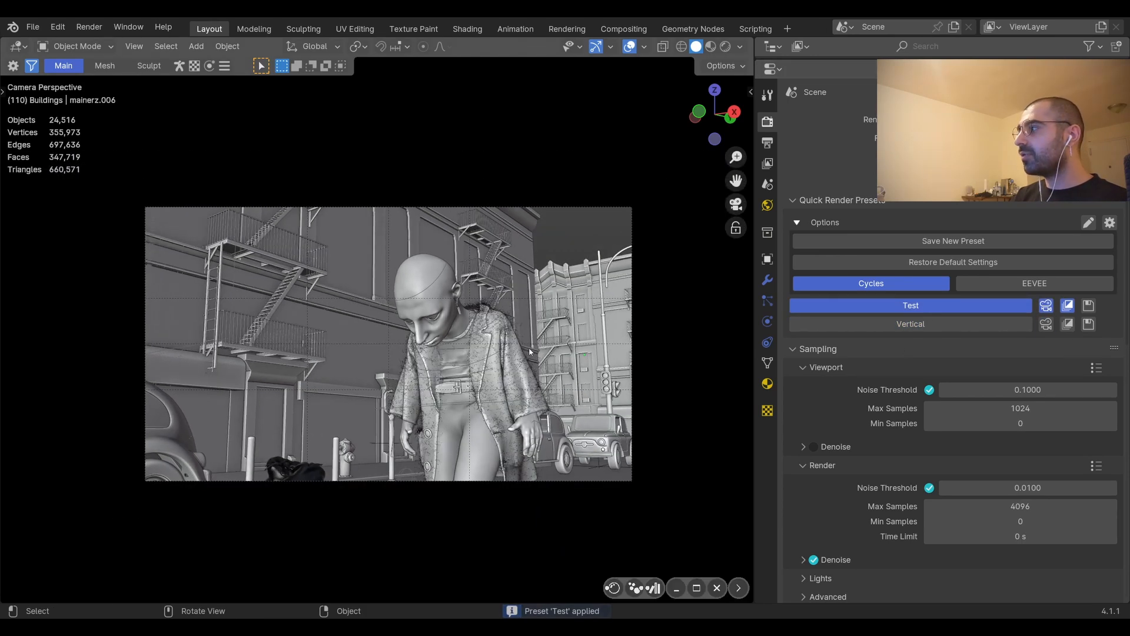
left_click(866, 323)
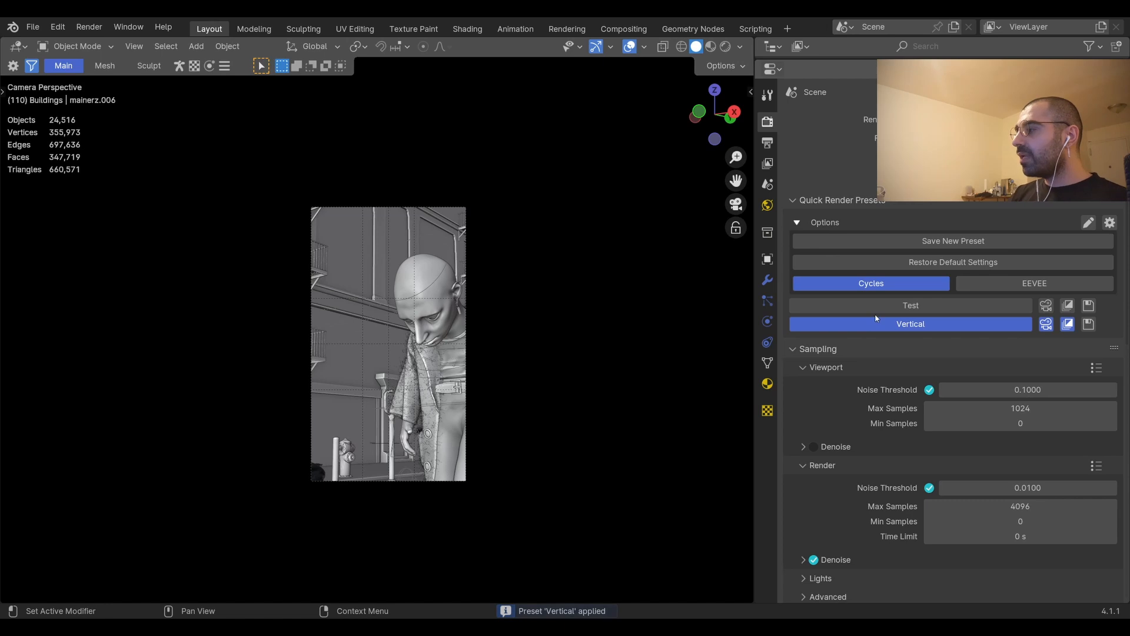
mouse_move(985, 311)
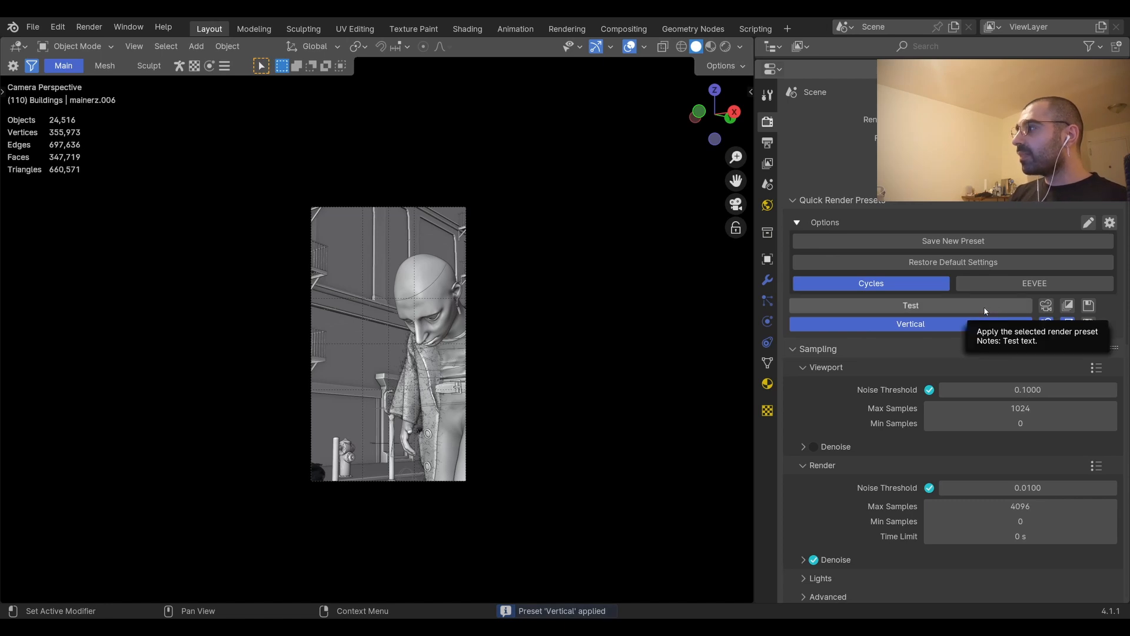
Step: Set the viewport Min Samples to 64 and overwrite the Vertical preset using the Entire Preset option
left_click(1008, 423)
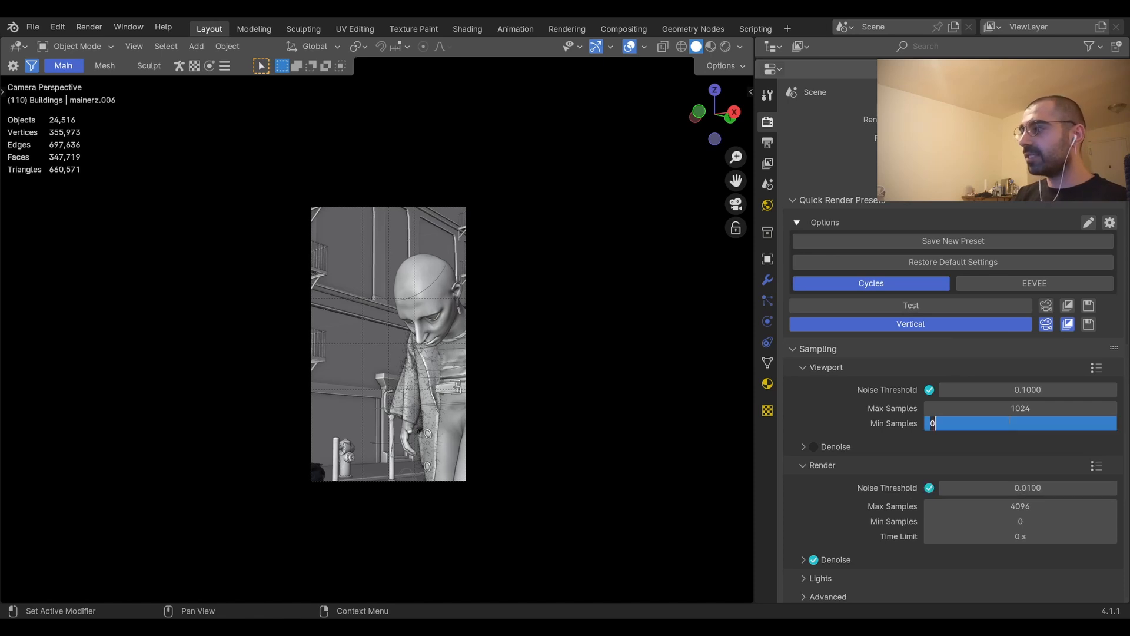
type("64")
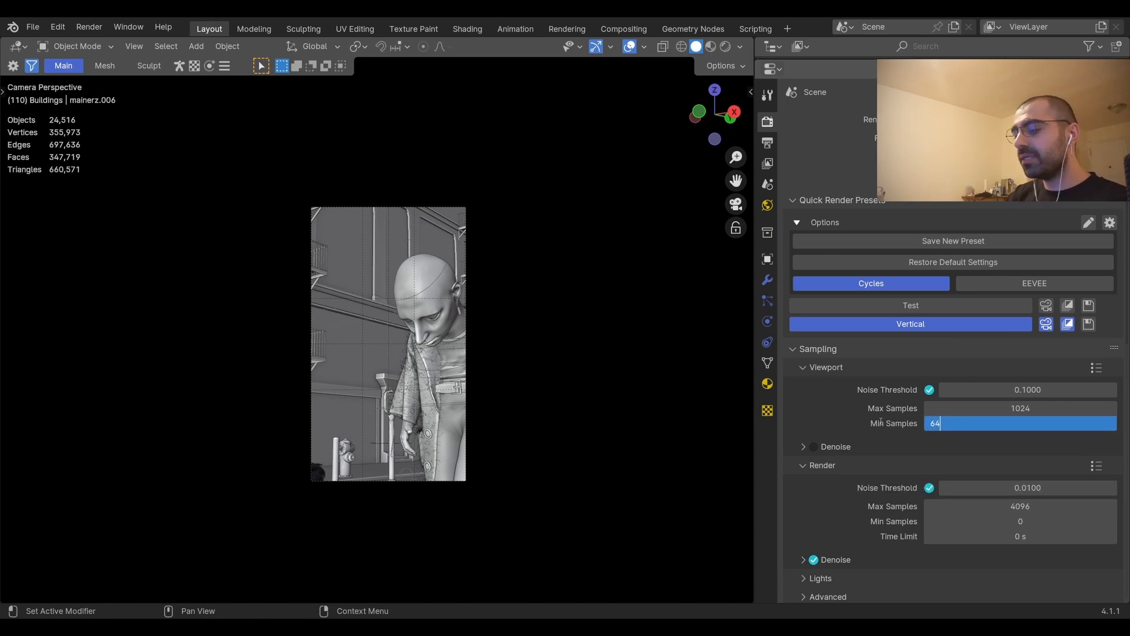
key("Return")
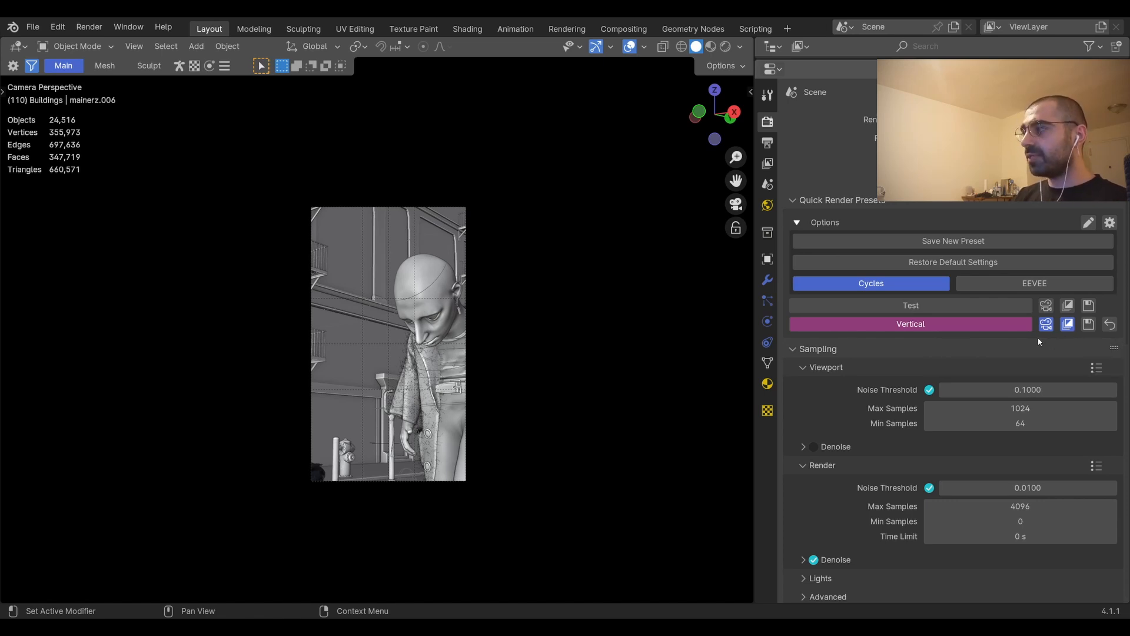
left_click(1089, 324)
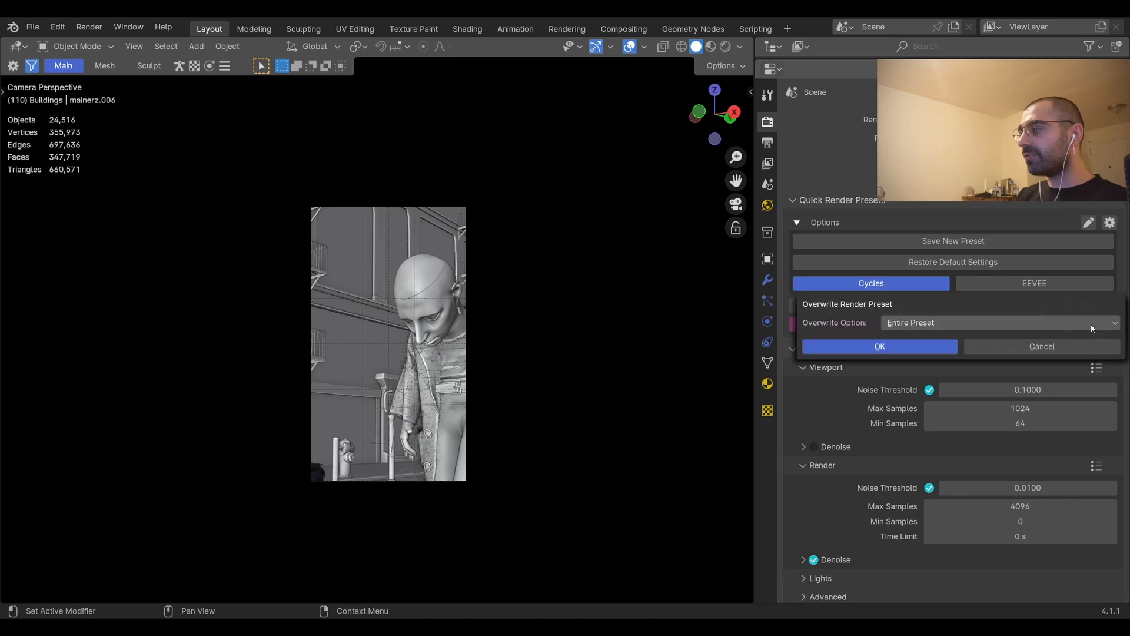
left_click(1038, 325)
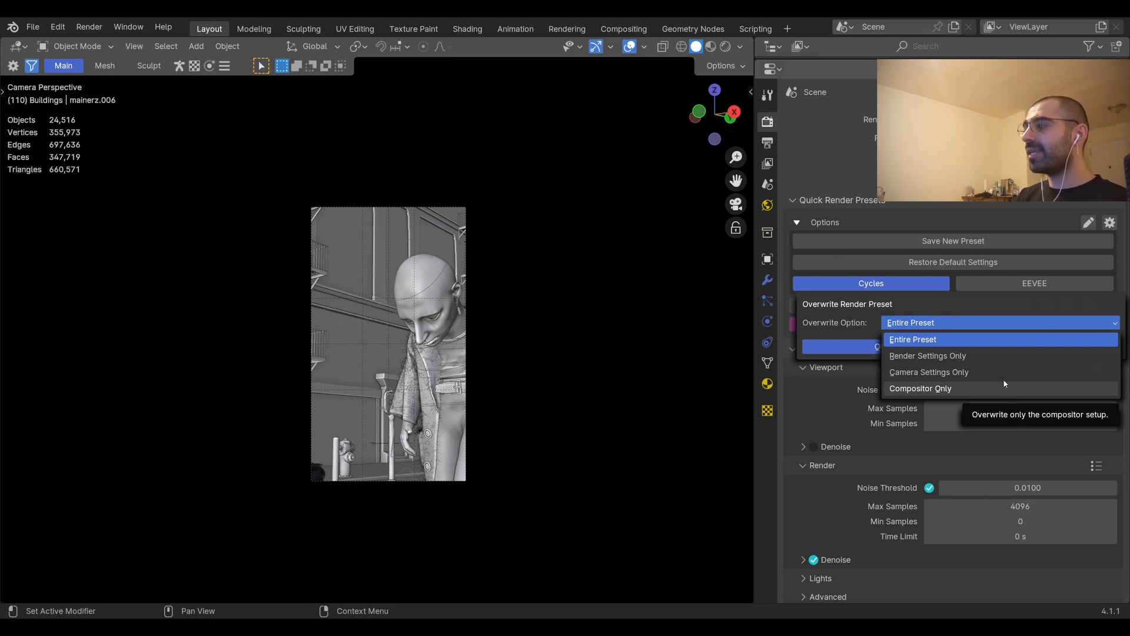
left_click(945, 340)
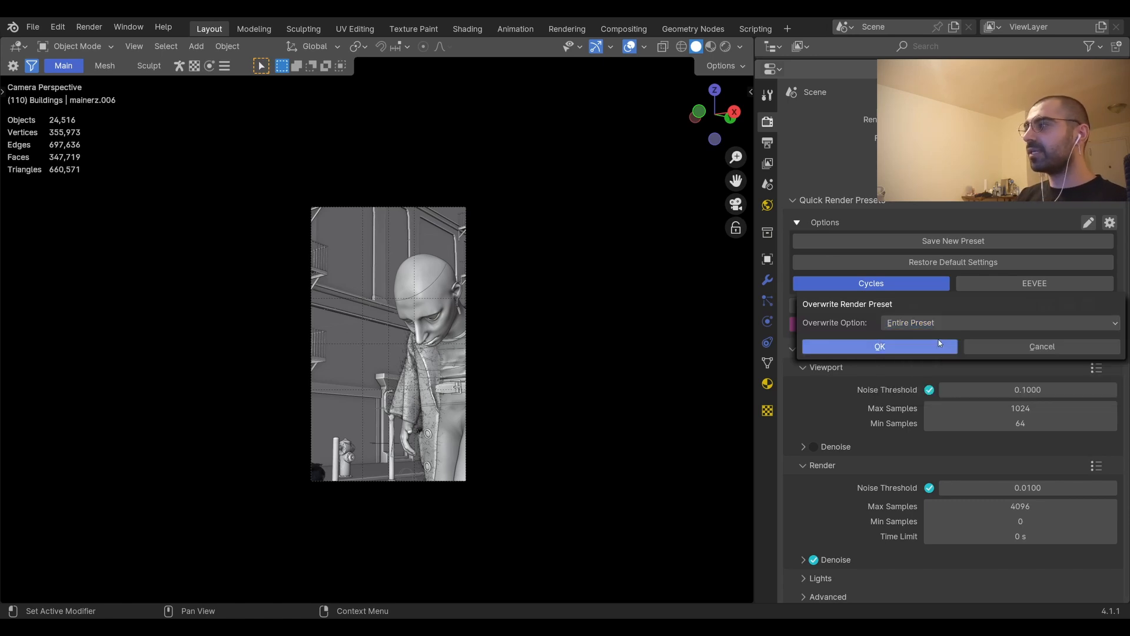
left_click(936, 347)
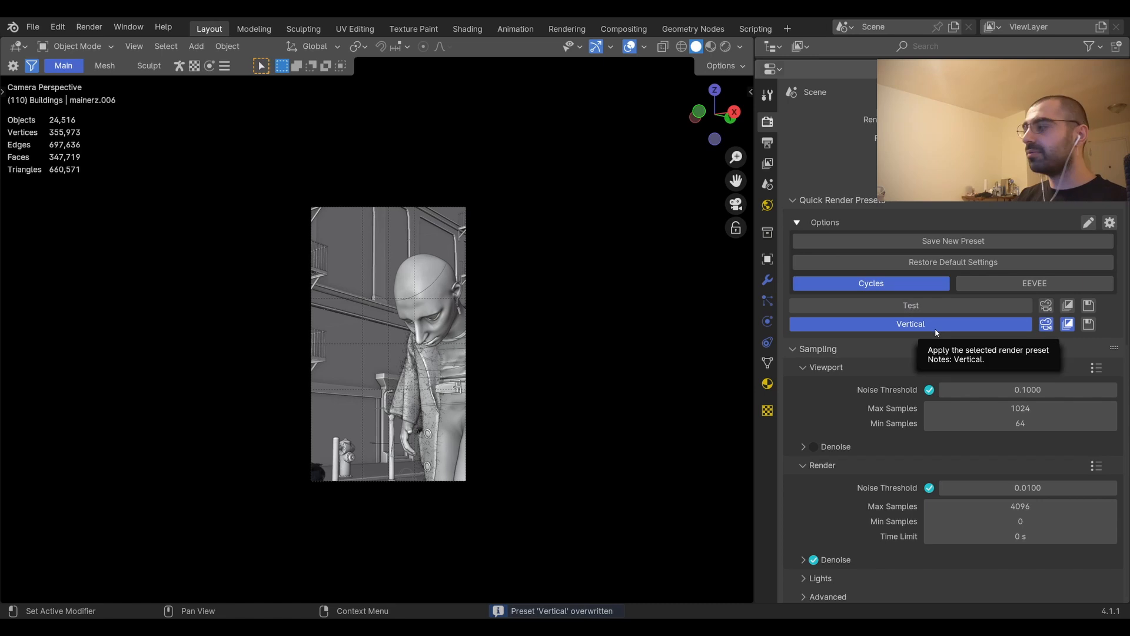
Step: Set the viewport Min Samples to 0, and revert the Vertical preset's changes using the Entire Preset option
left_click(1000, 424)
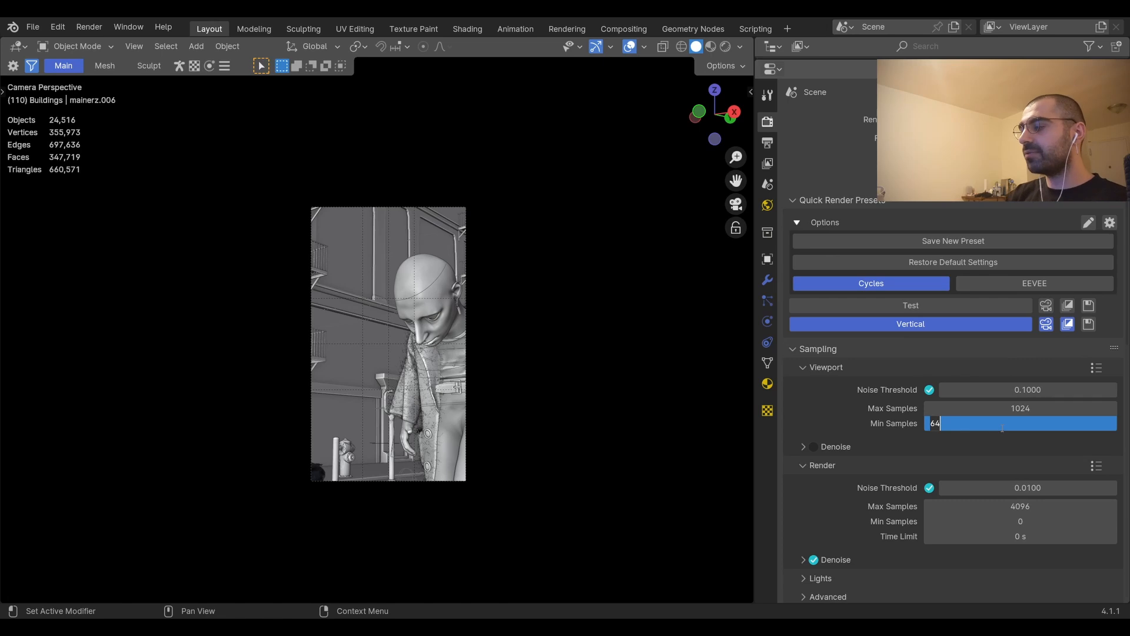
type("0")
key("Return")
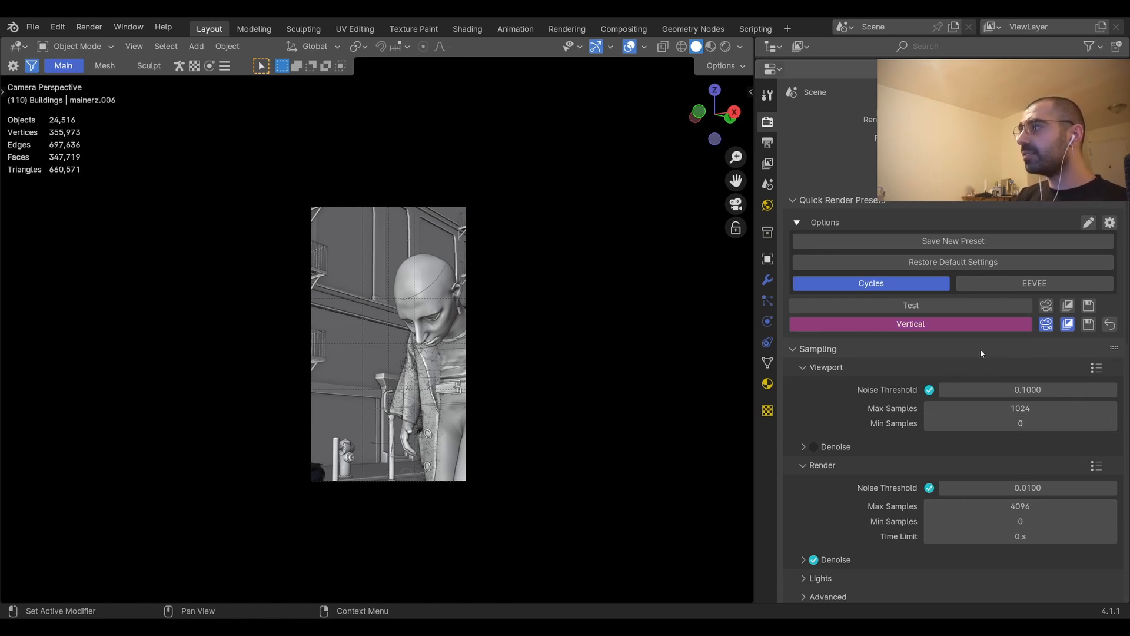
left_click(1107, 326)
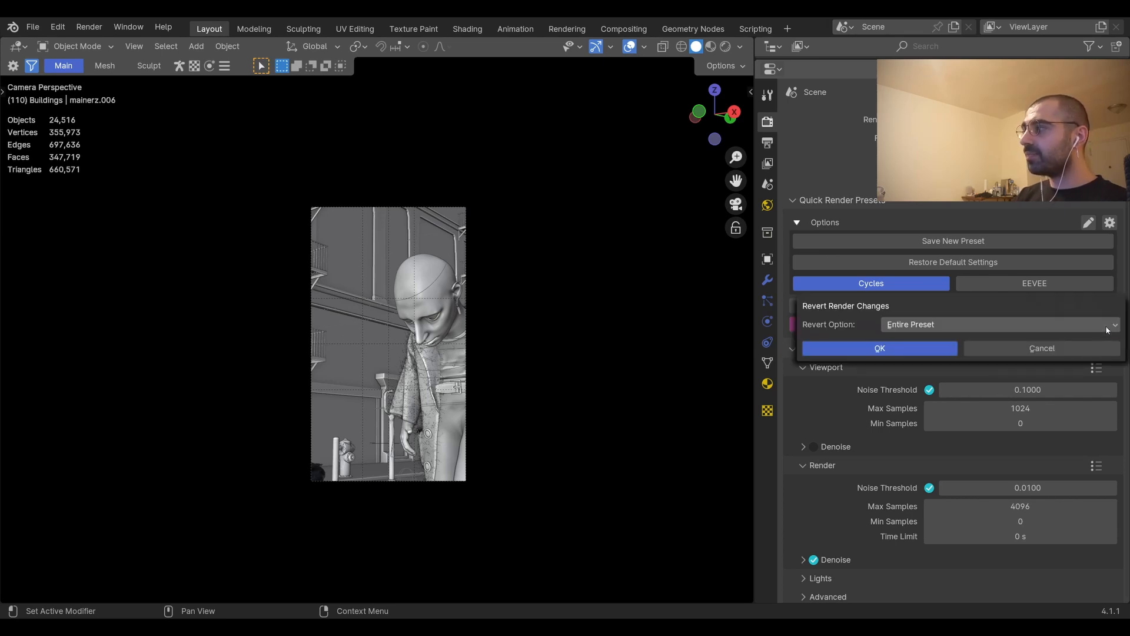
left_click(921, 325)
left_click(911, 342)
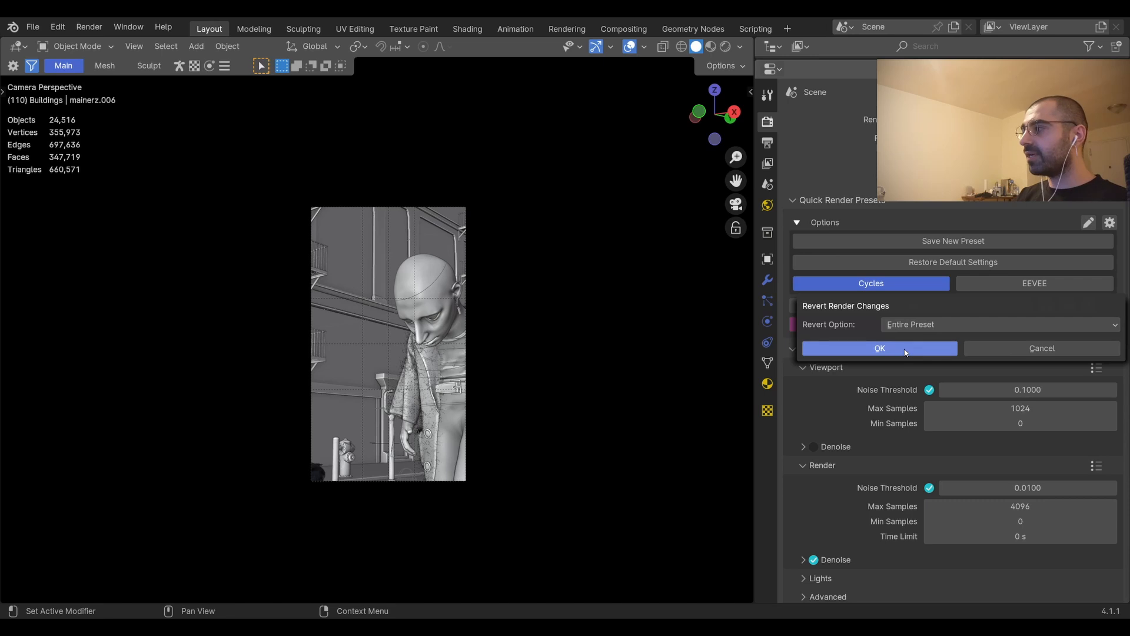
left_click(906, 349)
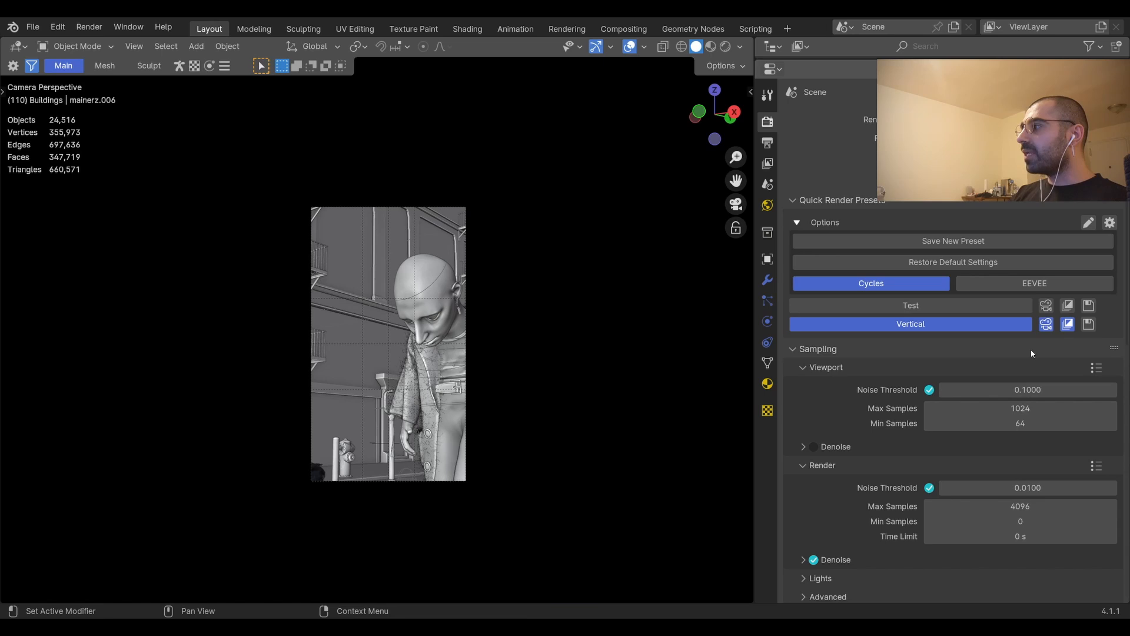
Step: Set the viewport Min Samples to 0
left_click(1026, 423)
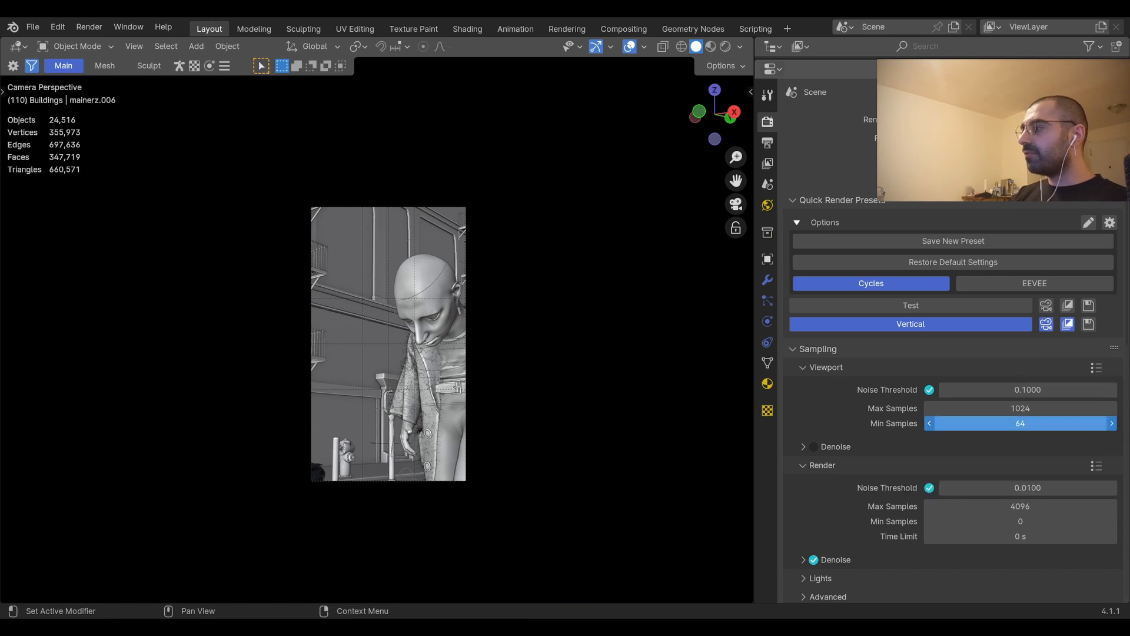
type("0")
key("Return")
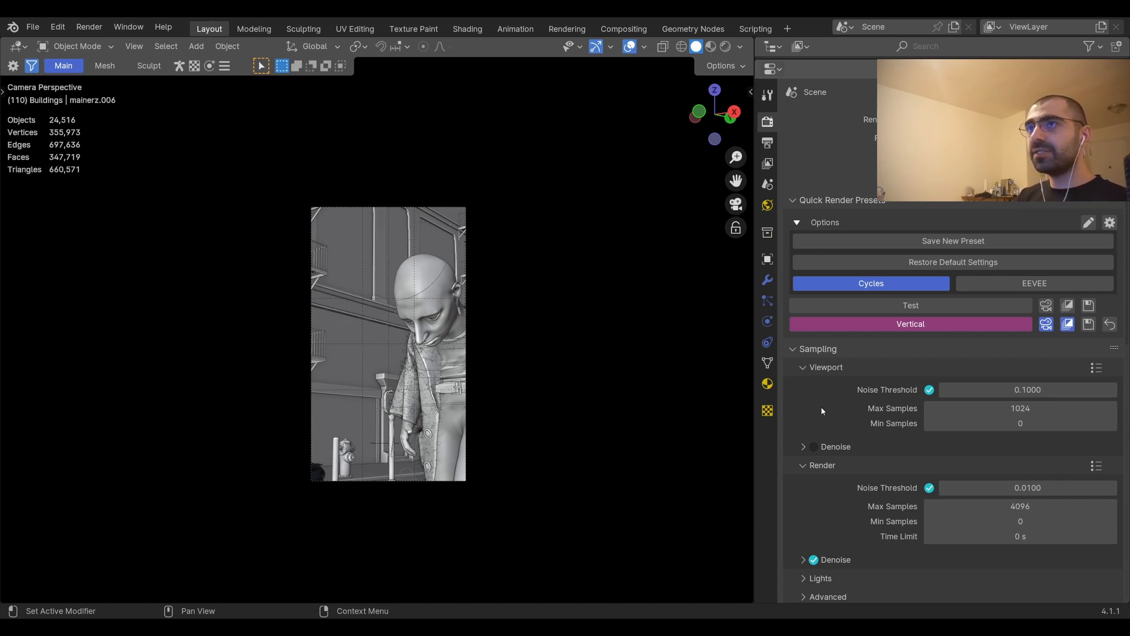
Step: Open the system console and examine the logged non-matching key with its current and preset values for the Vertical preset
left_click(130, 28)
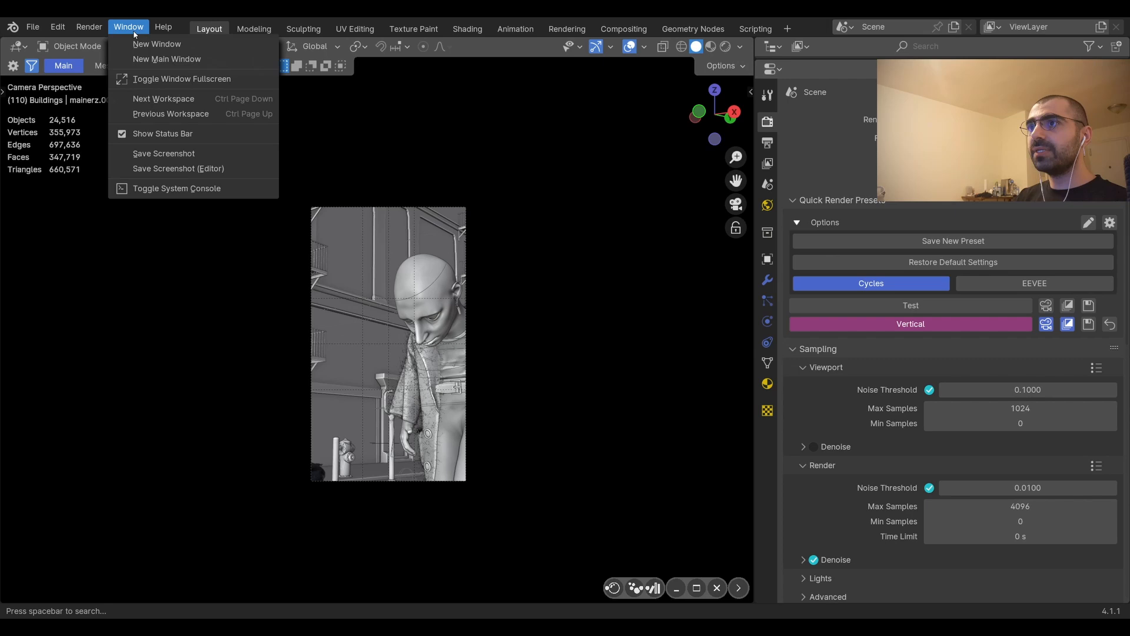
left_click(170, 189)
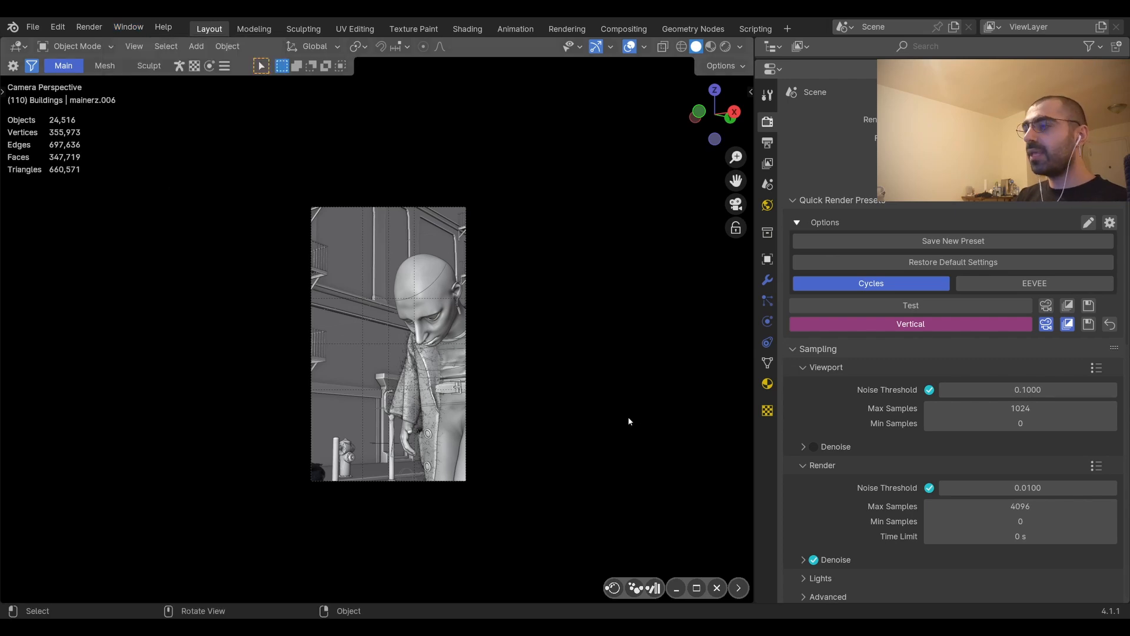
scroll(629, 422, "up", 2)
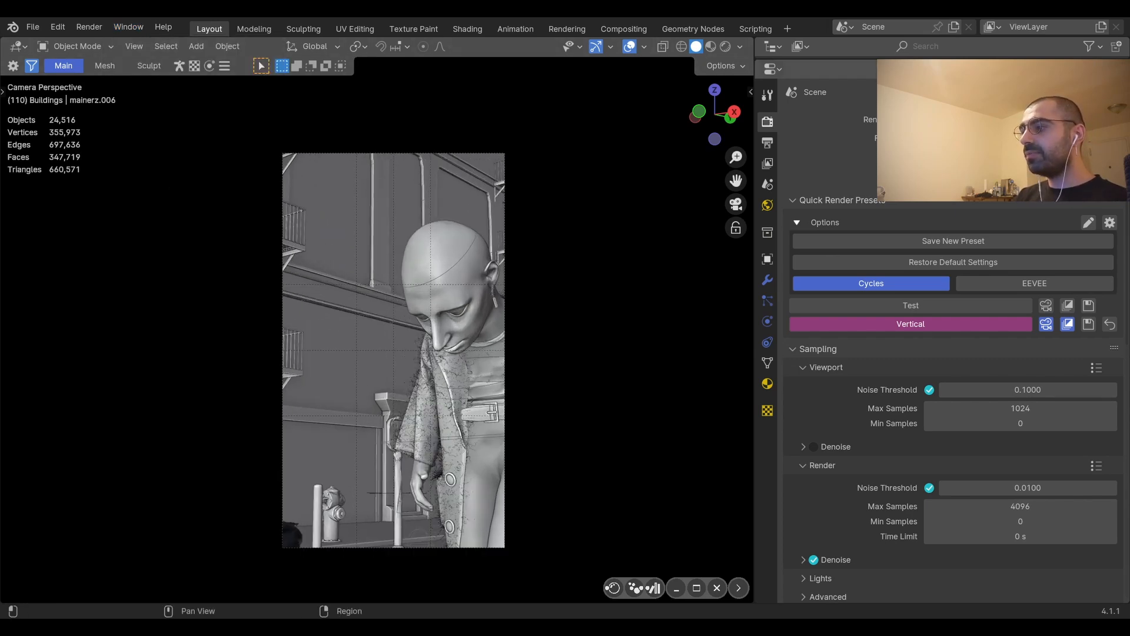
key("alt+Tab")
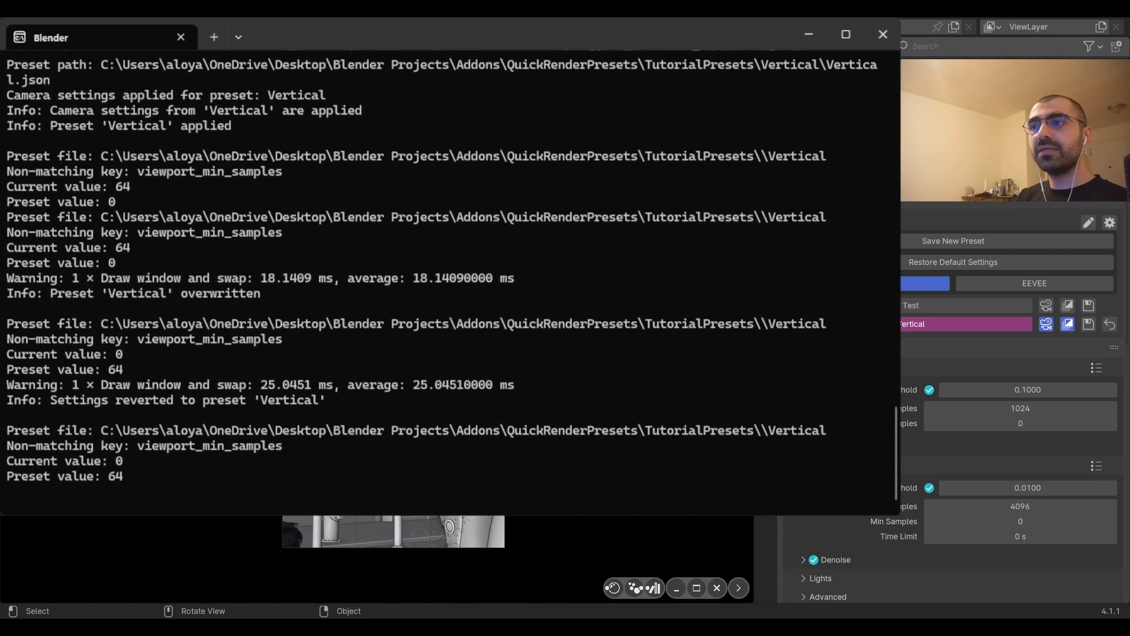
mouse_move(178, 475)
left_mouse_down()
mouse_move(36, 446)
mouse_move(178, 472)
left_mouse_up()
left_click(22, 447)
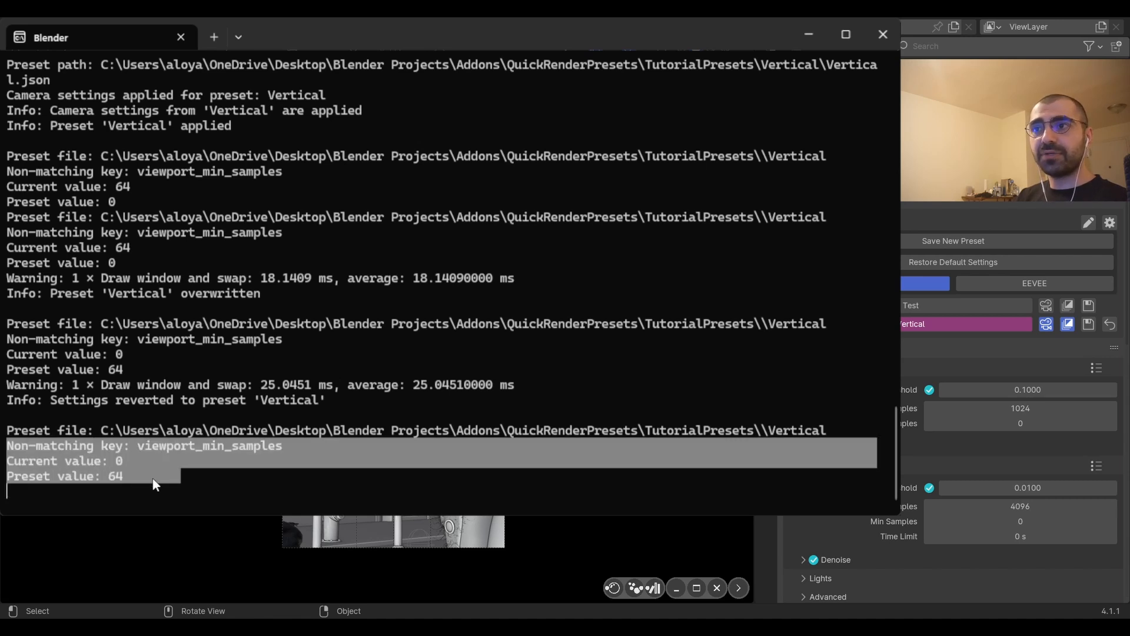
left_click(137, 473)
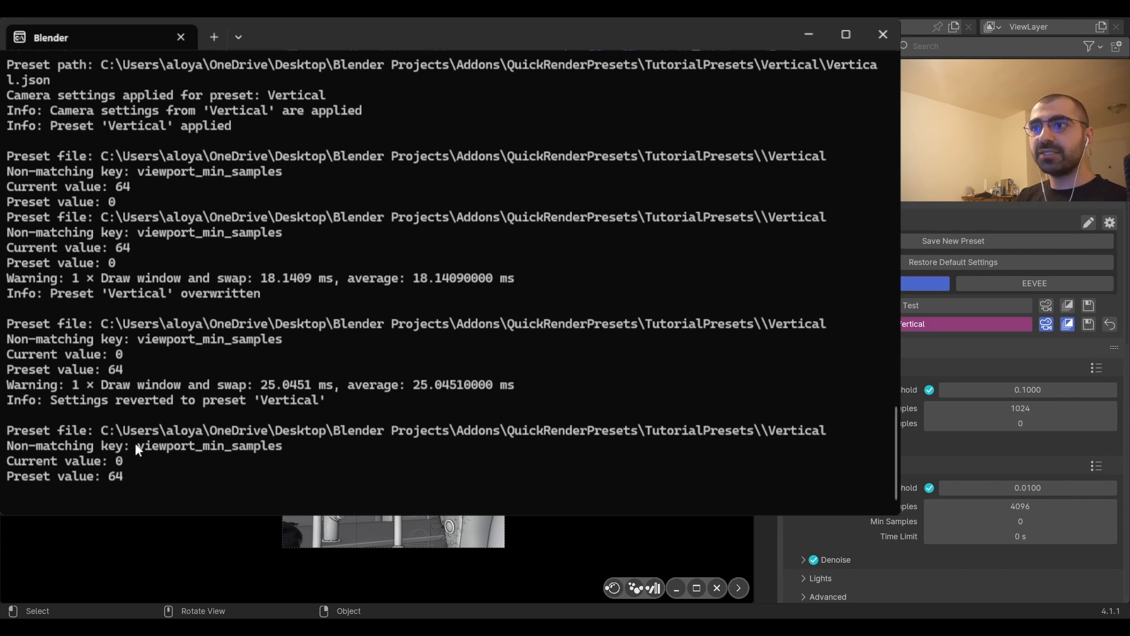
left_click_drag(131, 446, 288, 450)
left_click(129, 458)
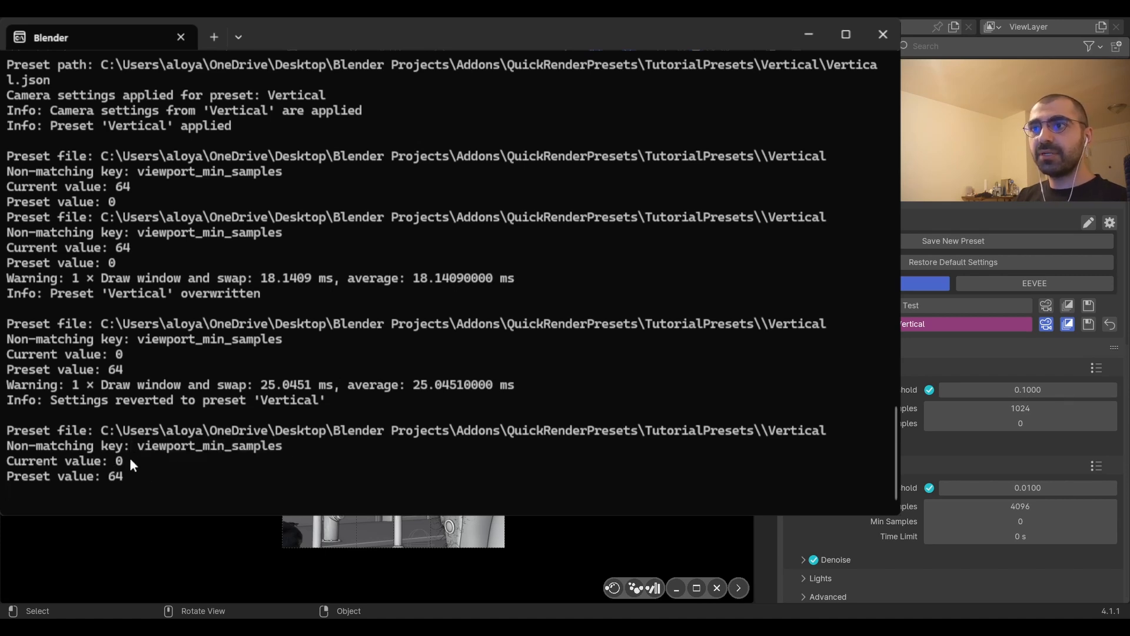
double_click(116, 476)
left_click(122, 458)
double_click(120, 459)
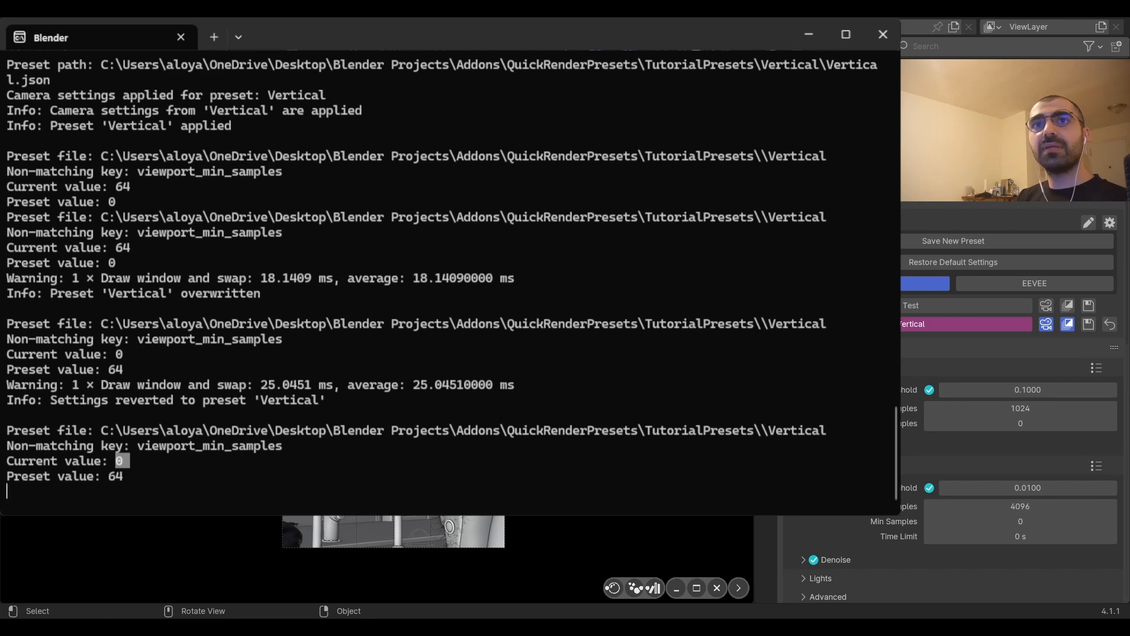
Step: Return to the main Blender window and revert the modified Vertical preset to its saved settings
key("alt+Tab")
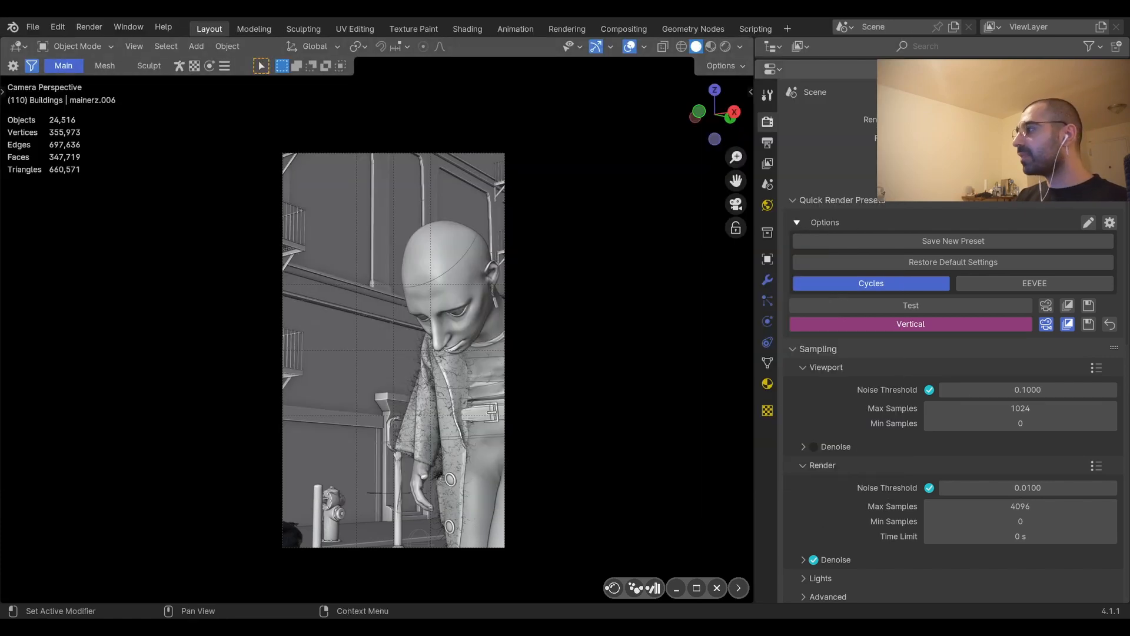
left_click(1110, 324)
left_click(942, 347)
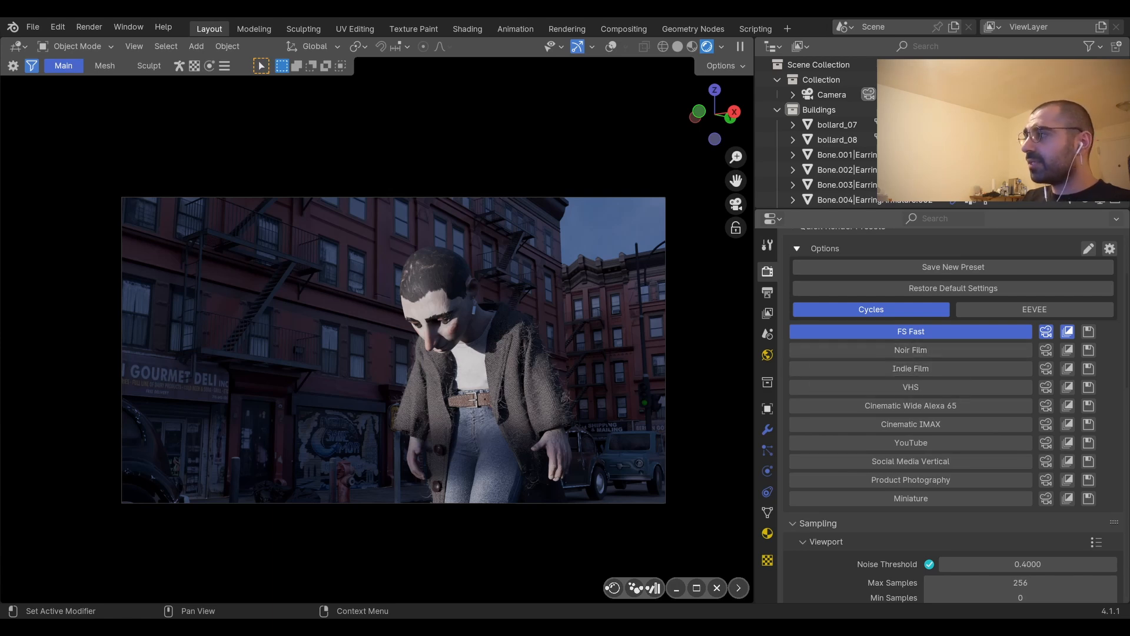
Step: Apply the Noir Film, Indie Film, VHS and Cinematic Wide Alexa 65 render presets in turn to preview their looks
scroll(393, 353, "up", 1)
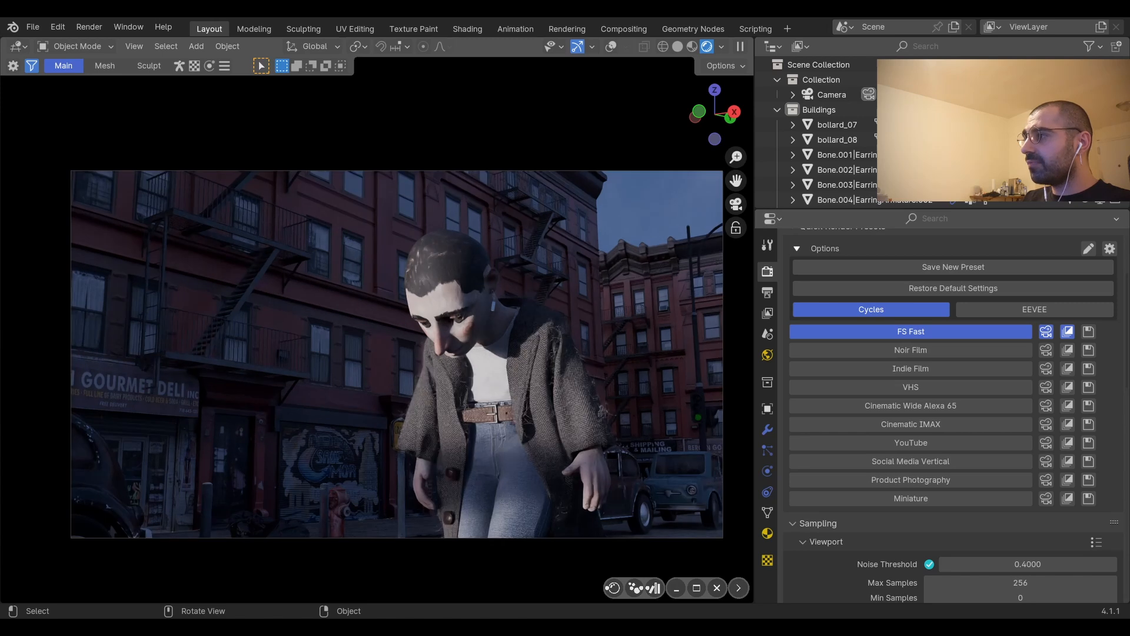
left_click(910, 350)
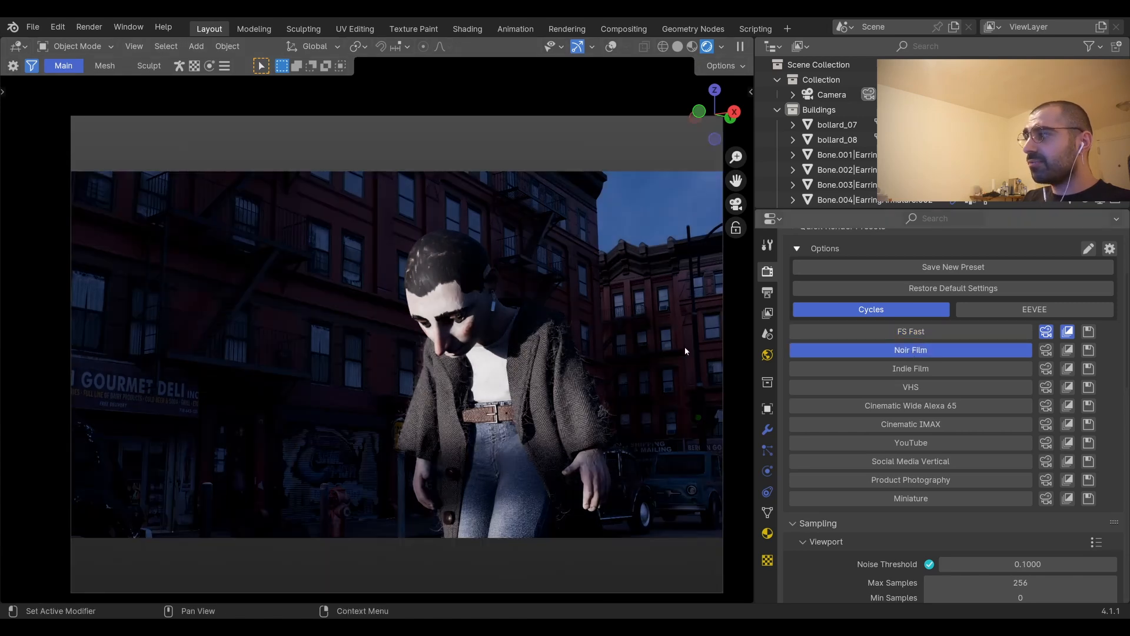
scroll(633, 371, "down", 1)
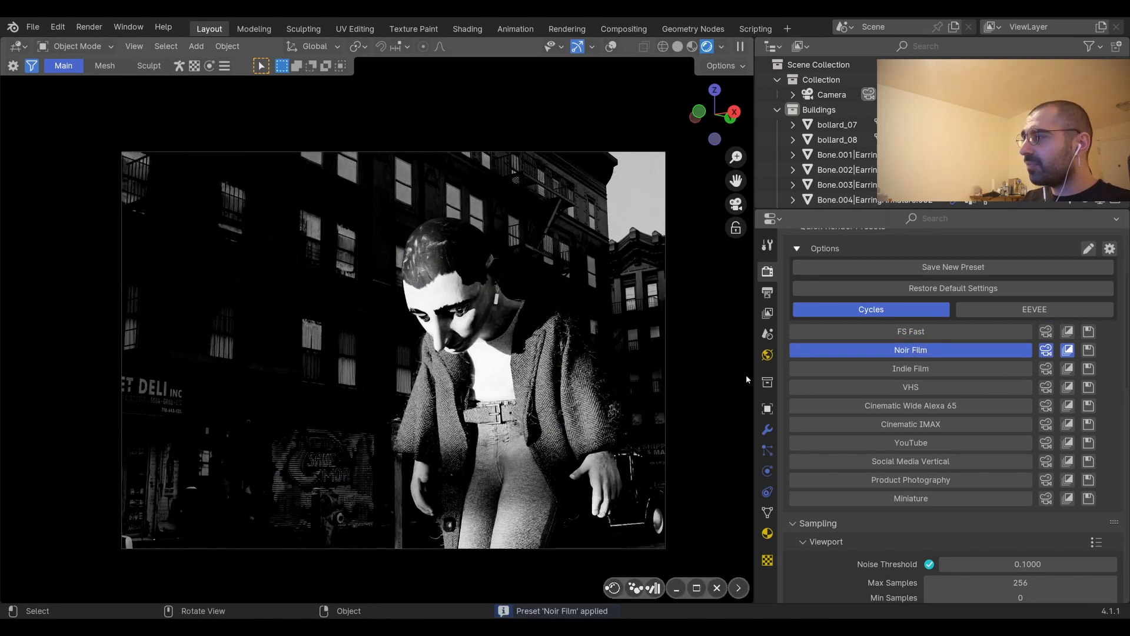
left_click(890, 374)
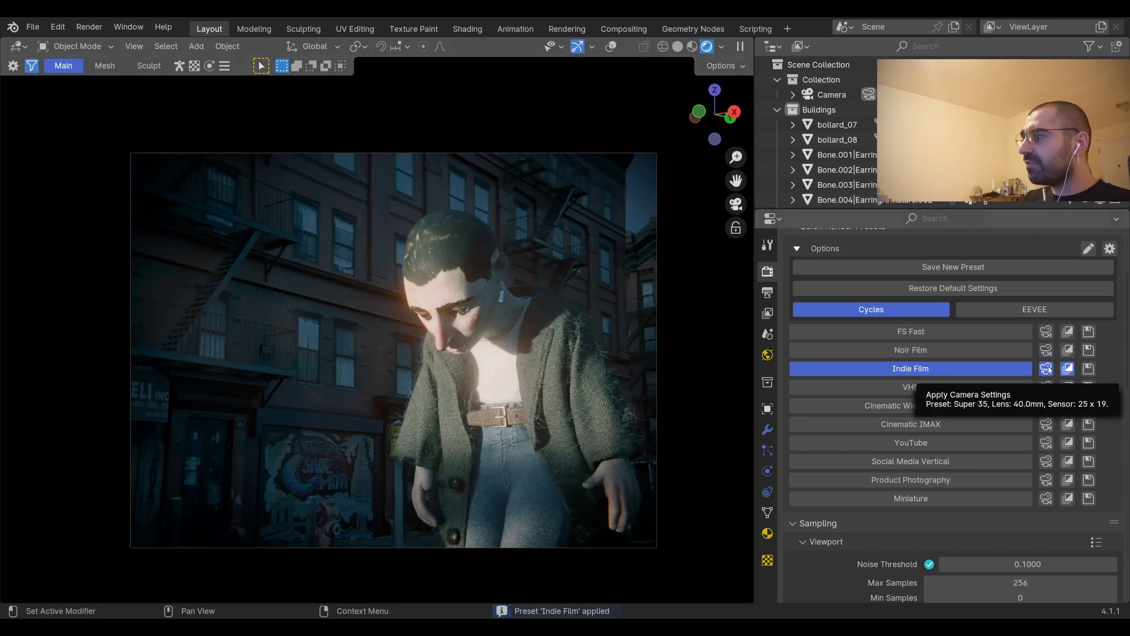
left_click(948, 389)
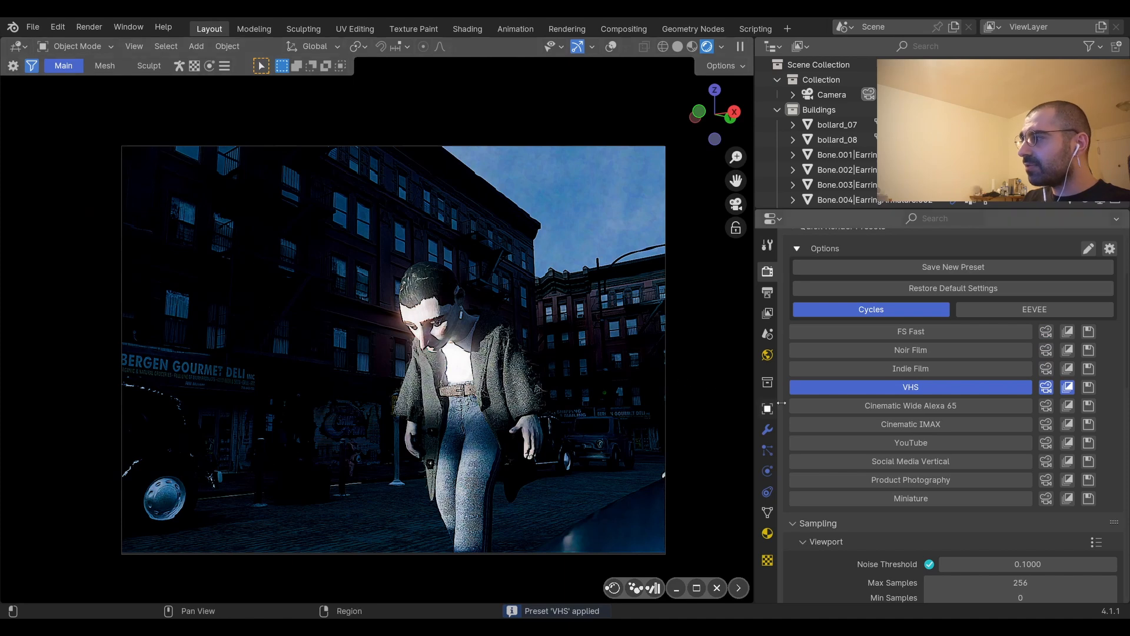
left_click(862, 407)
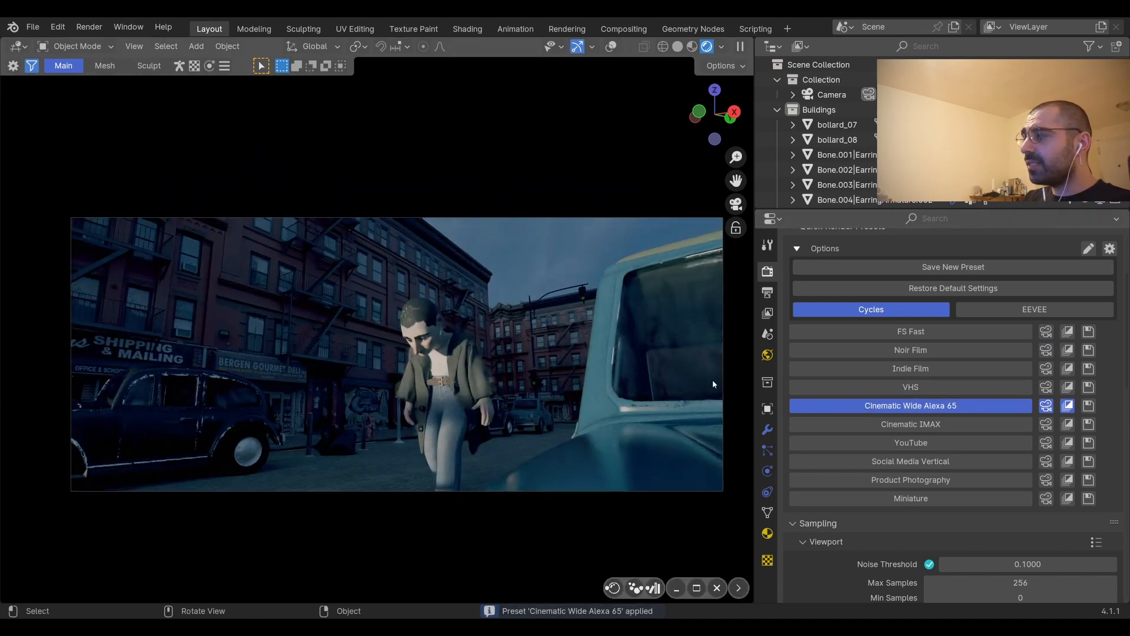
Step: Apply the Cinematic IMAX, YouTube, Social Media Vertical, Product Photography and Miniature render presets in turn
left_click(907, 424)
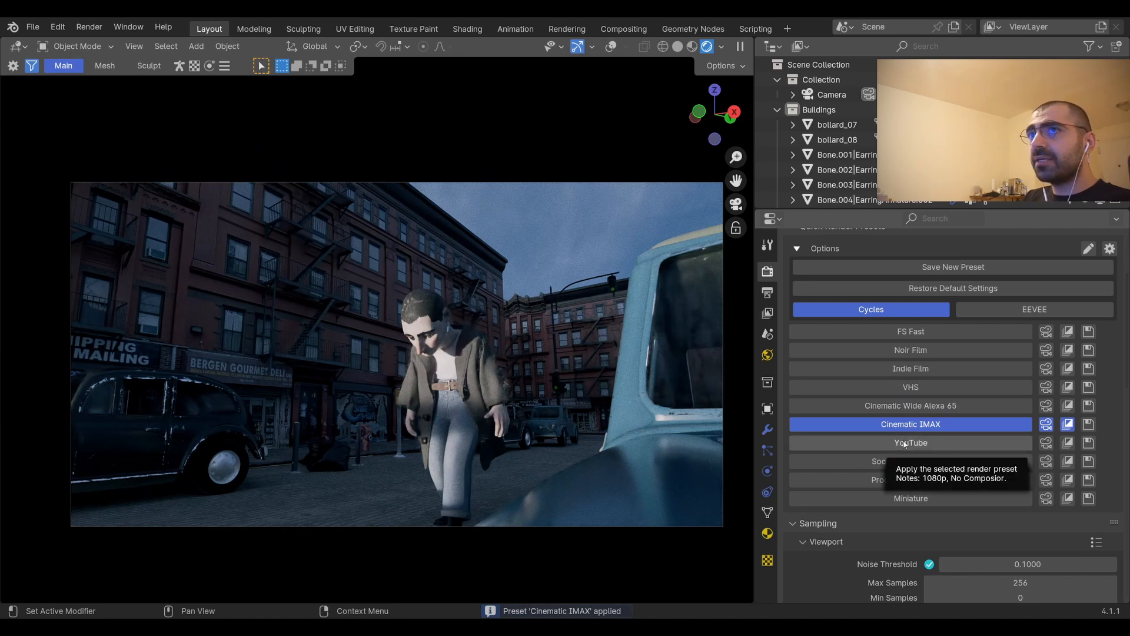
left_click(905, 444)
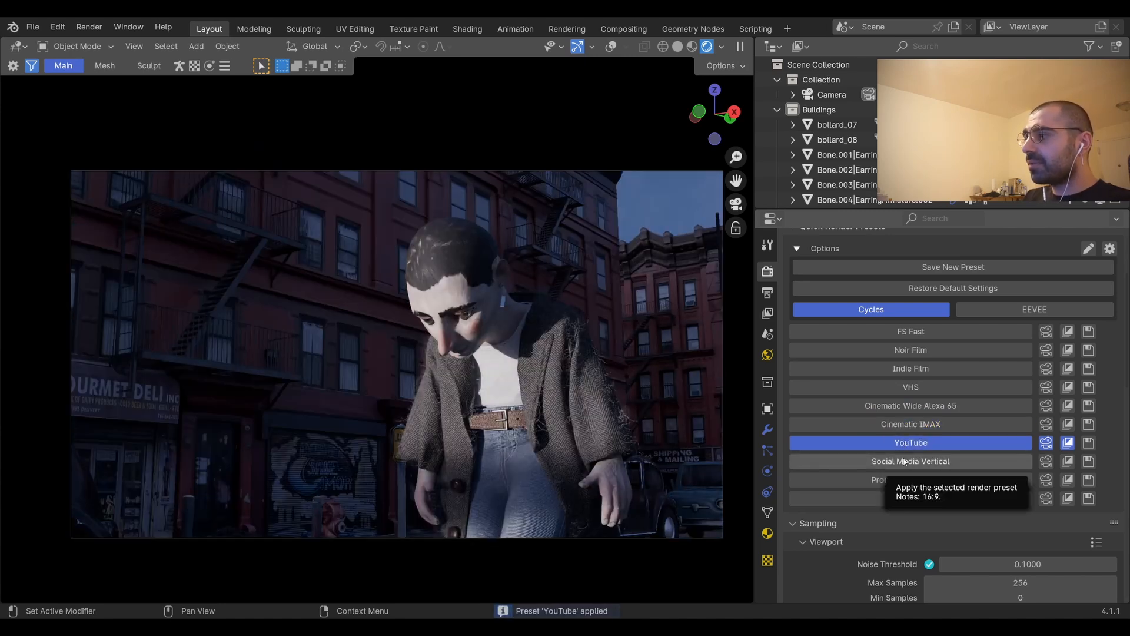
left_click(905, 461)
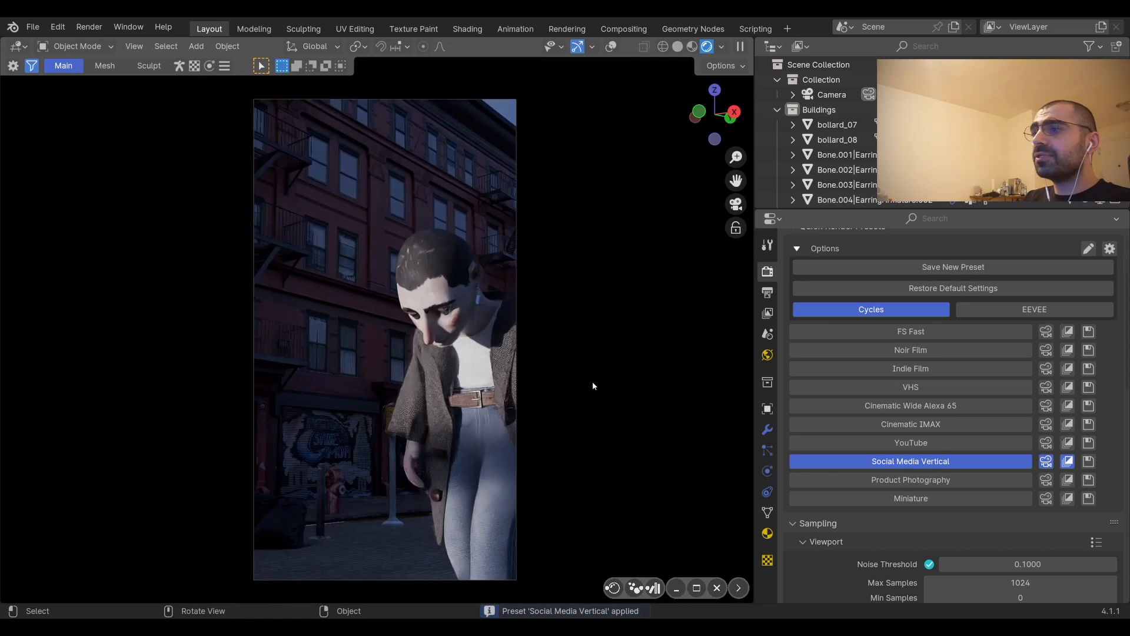
left_click(881, 480)
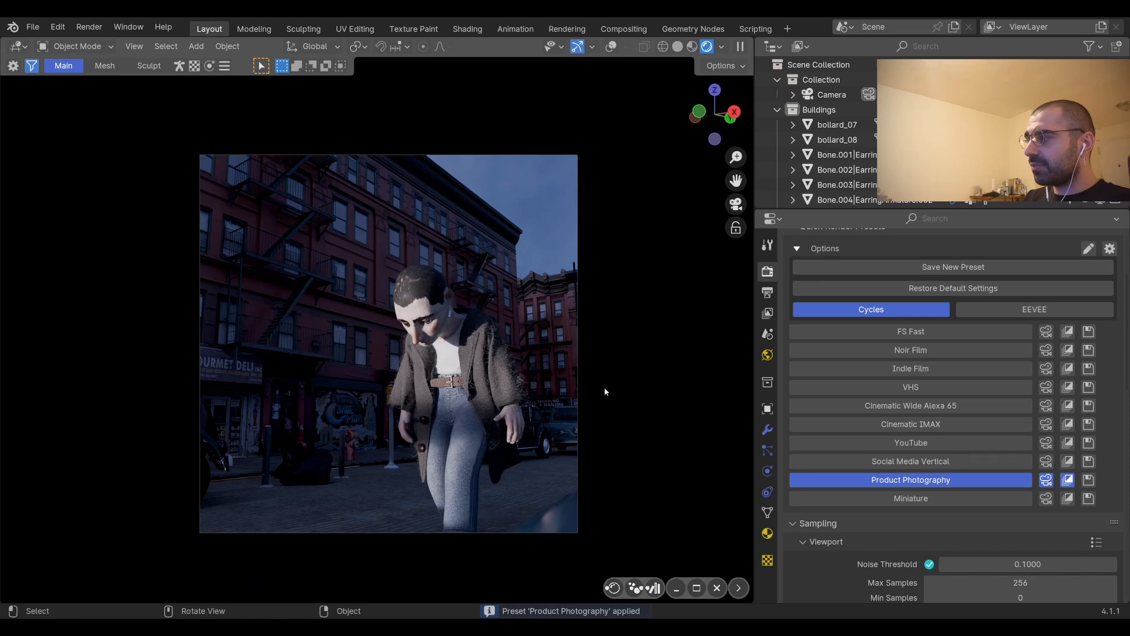
left_click(910, 498)
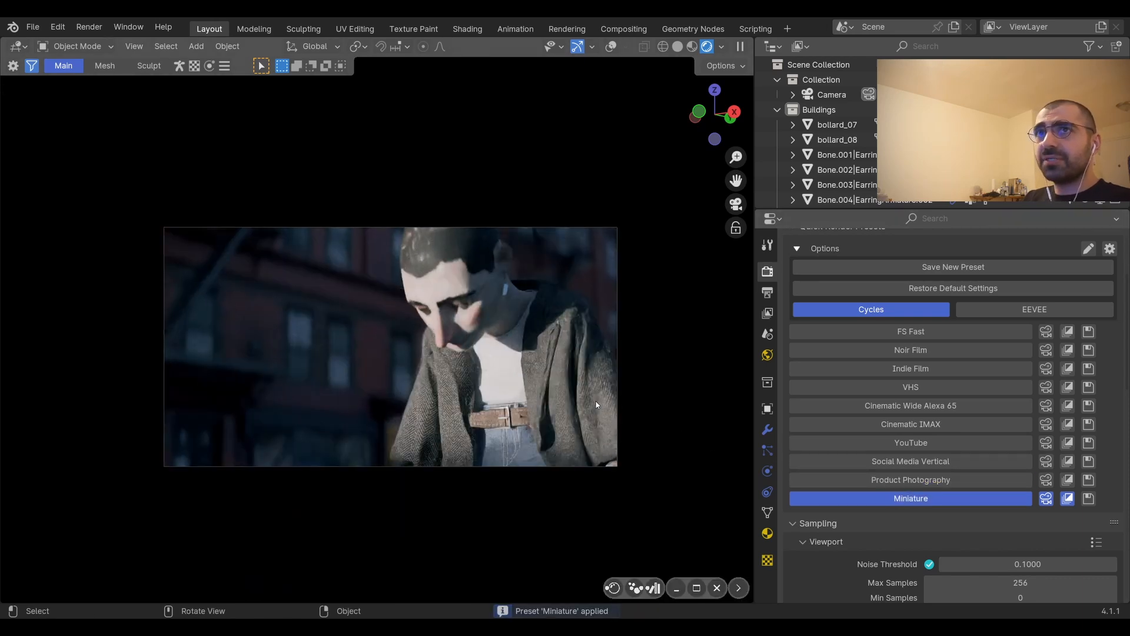
scroll(597, 405, "up", 1)
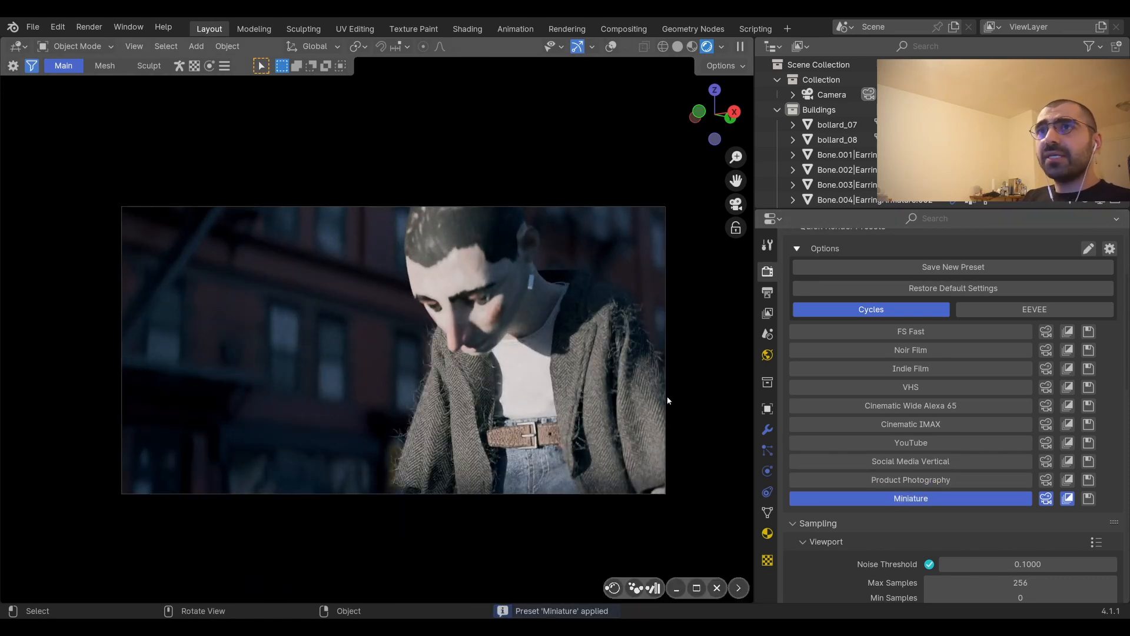
Step: Combine the Indie Film preset with the Cinematic Wide Alexa 65 camera settings, trying the VHS compositor setup before using Noir Film's
left_click(923, 369)
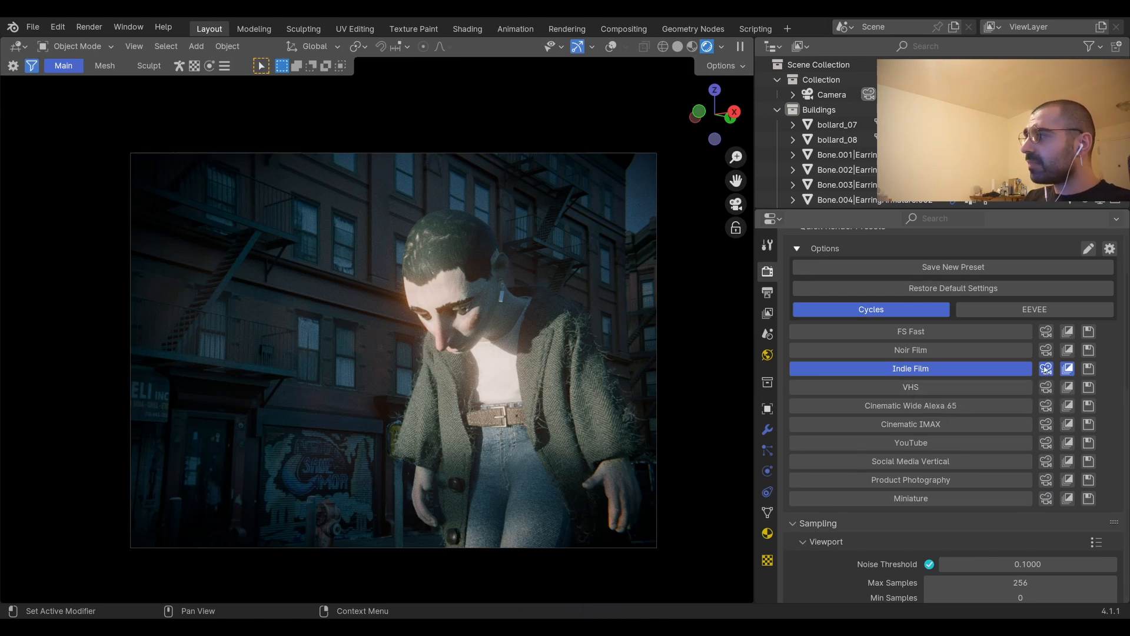
left_click(1046, 406)
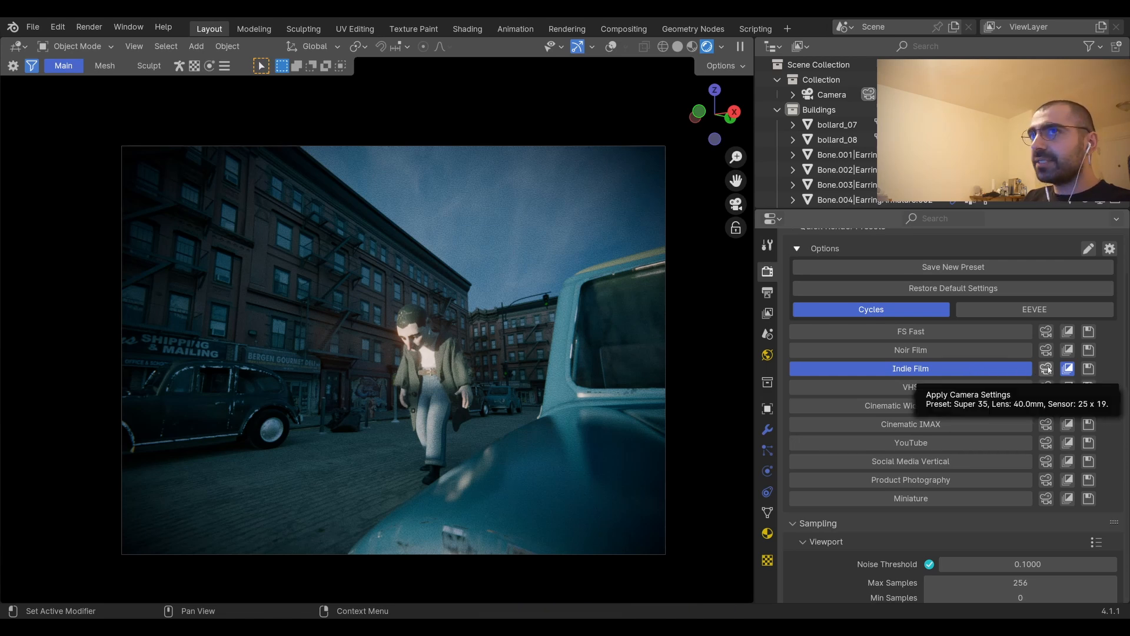
left_click(1068, 387)
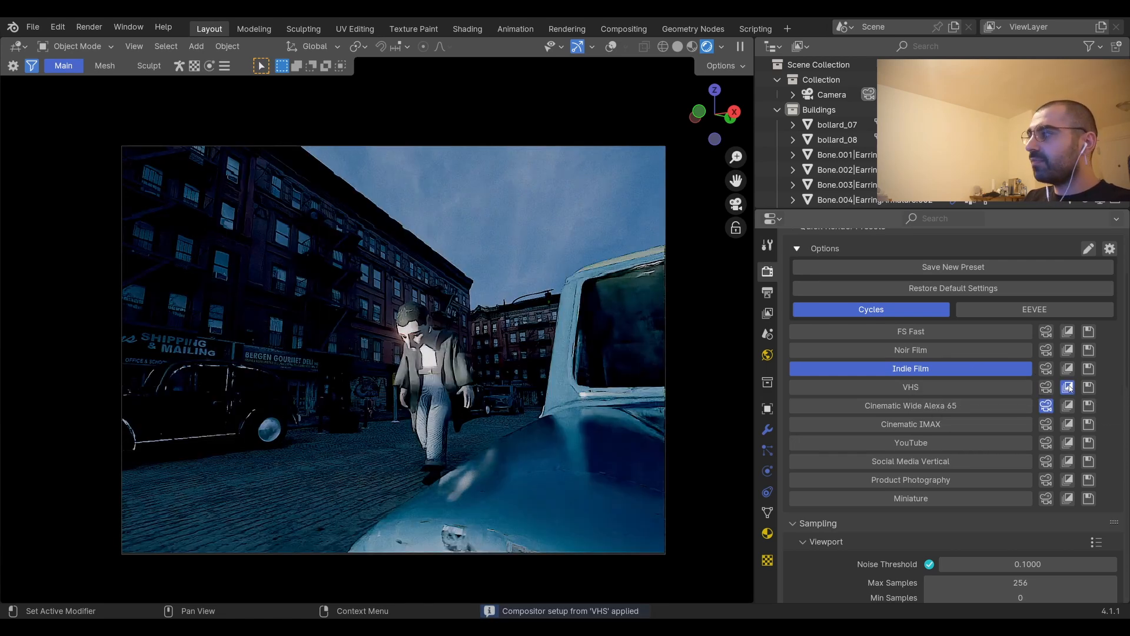
left_click(1068, 351)
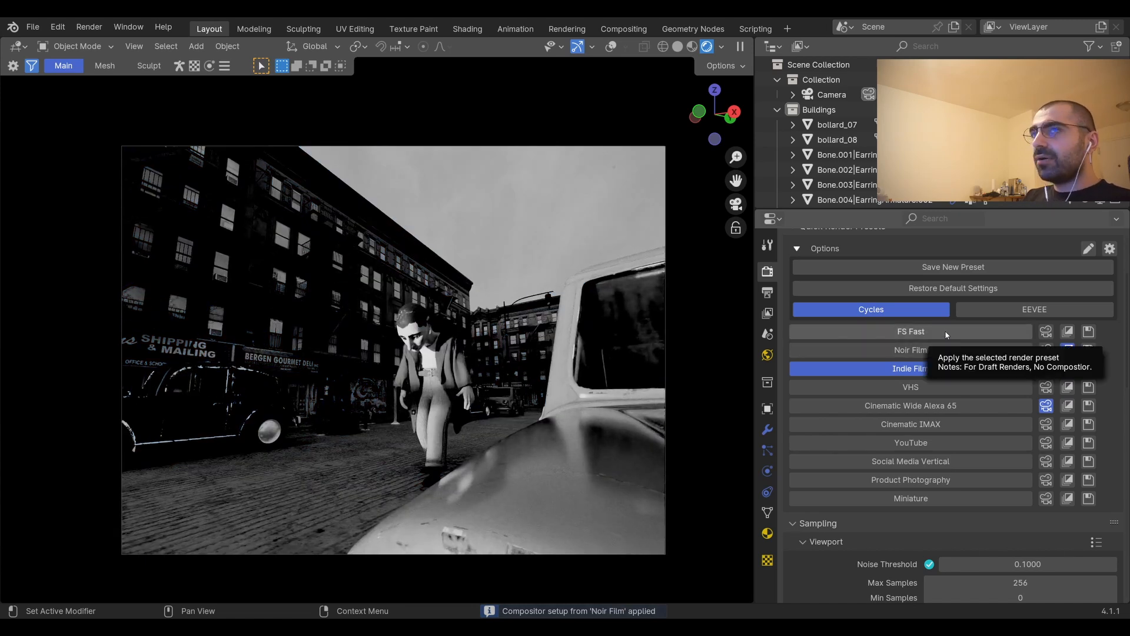
Step: Combine the FS Fast preset with the VHS camera settings, trying the Cinematic Wide Alexa 65 compositor setup before using Cinematic IMAX's
left_click(941, 333)
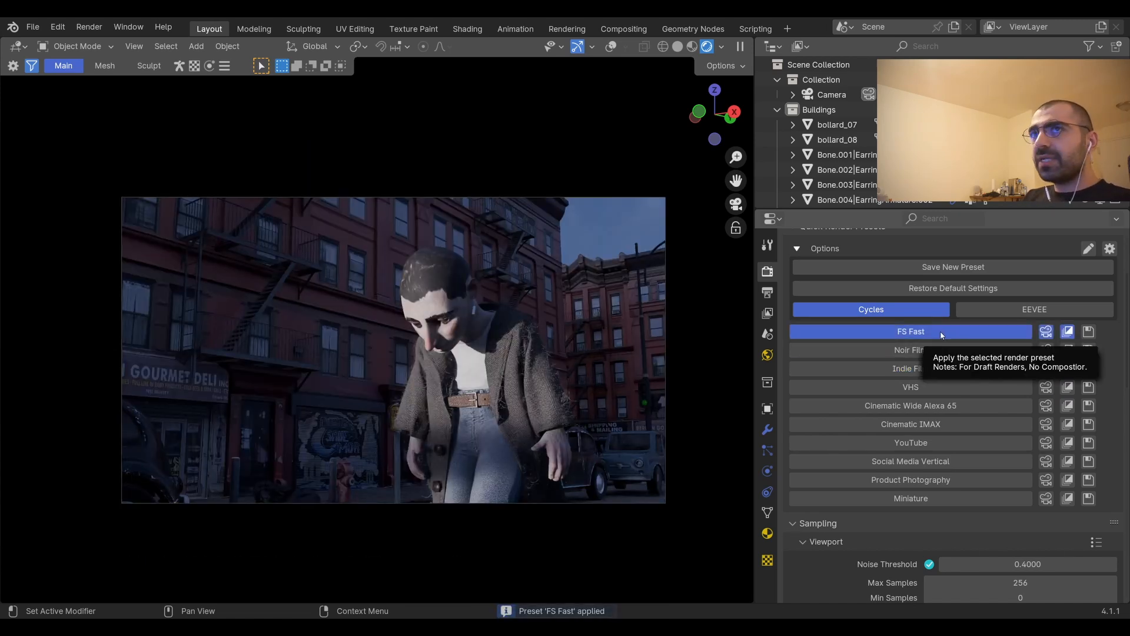
left_click(1046, 387)
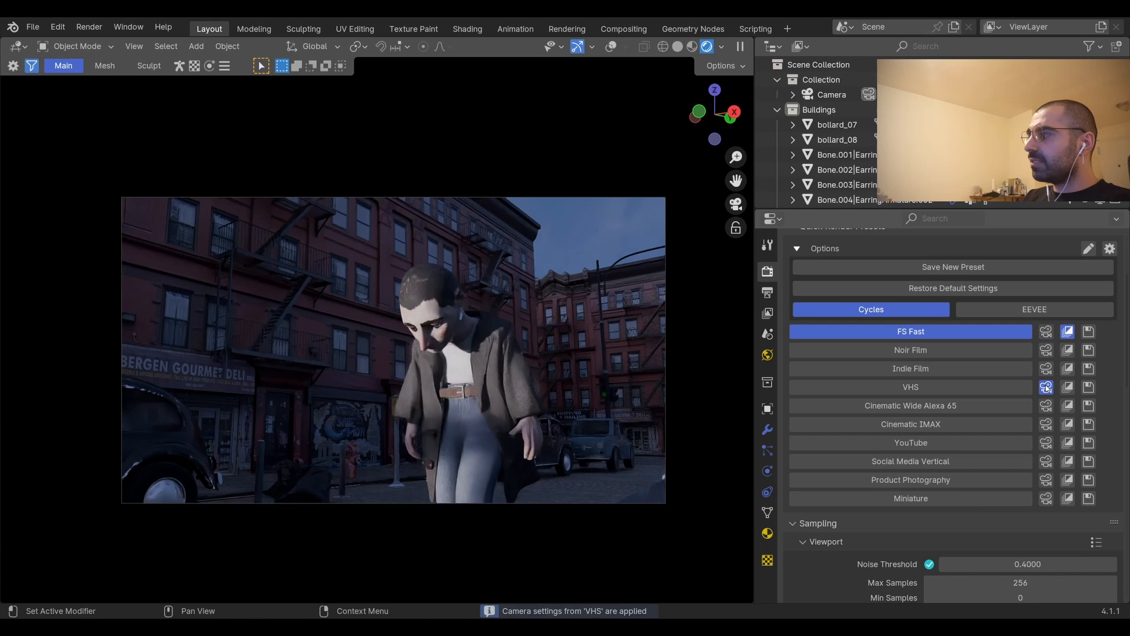
left_click(1067, 405)
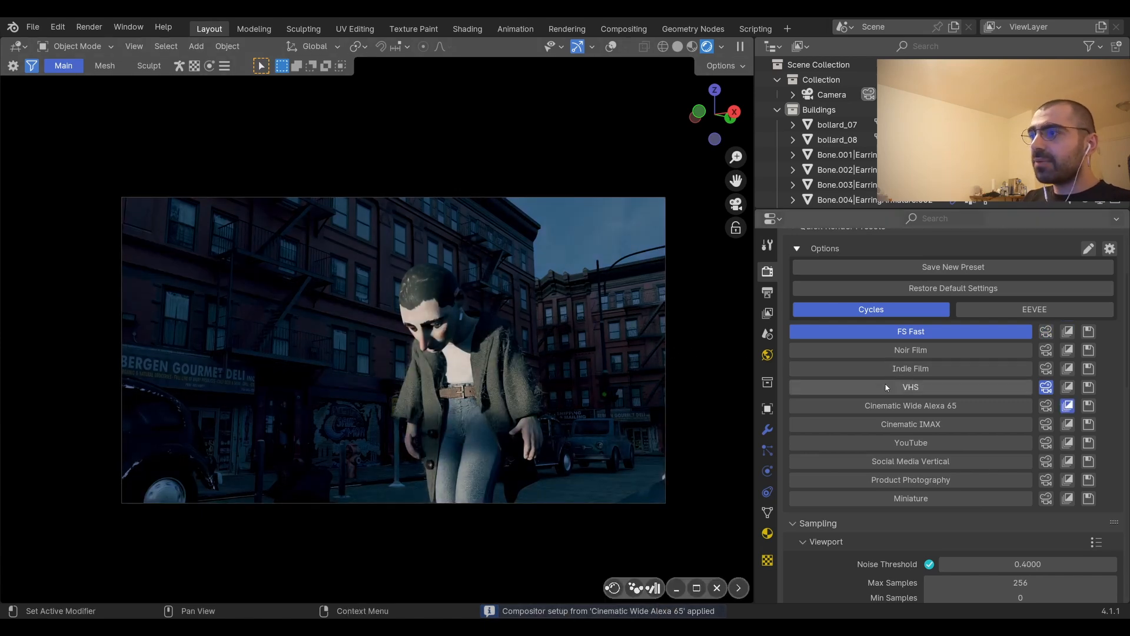
left_click(1069, 424)
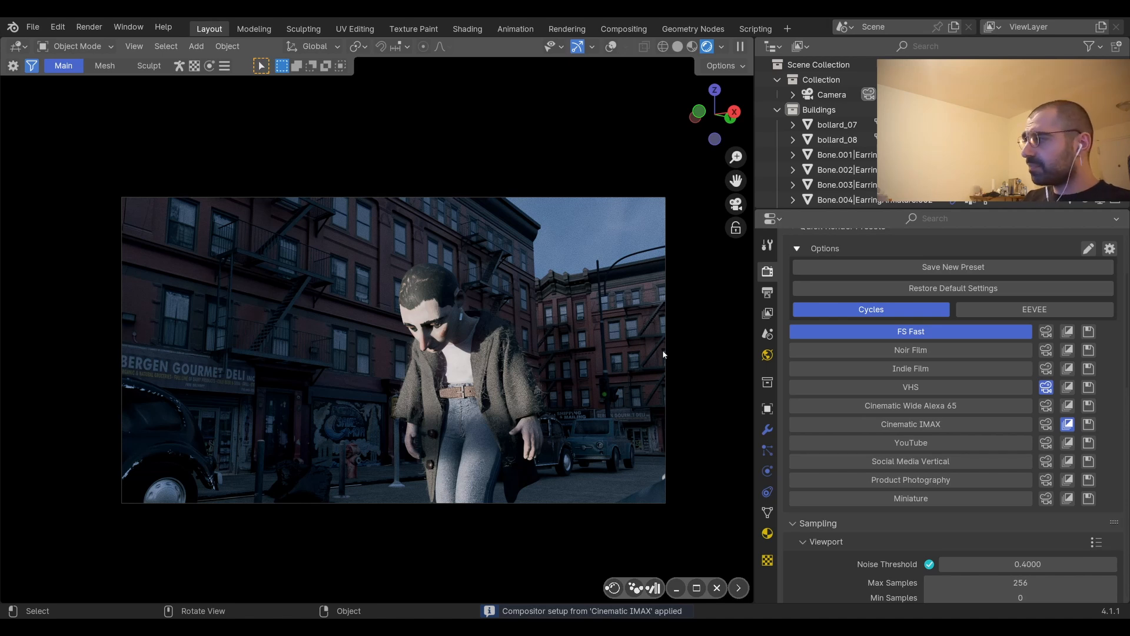
Step: Apply the VHS preset, then switch to Cinematic IMAX with the YouTube camera settings and the Cinematic Wide Alexa 65 compositor setup
left_click(909, 386)
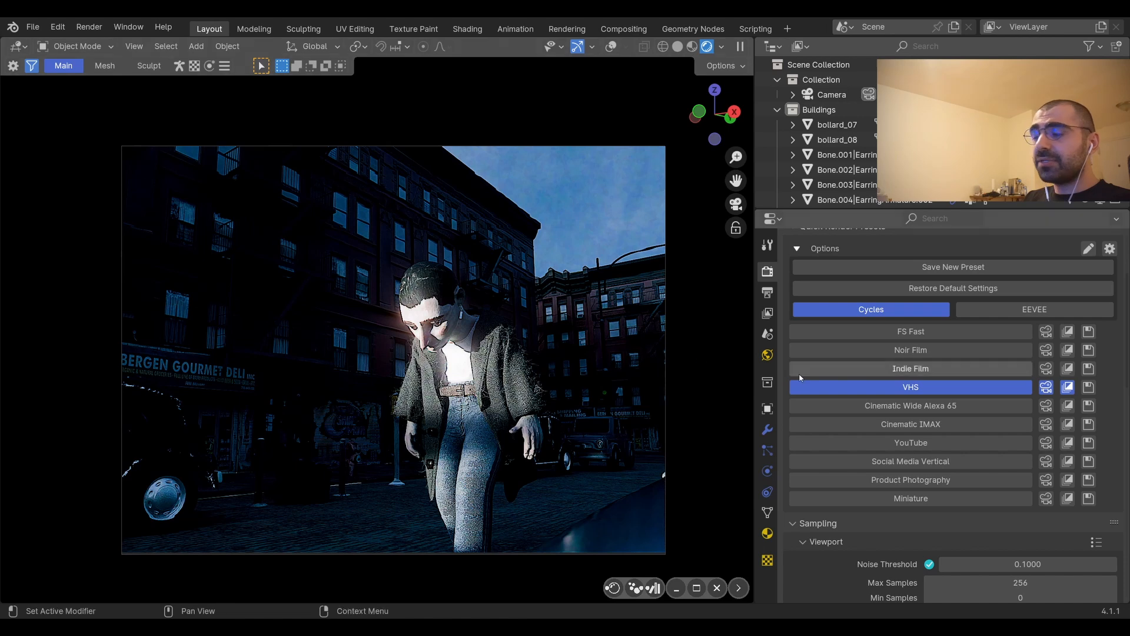
left_click(950, 425)
left_click(1046, 441)
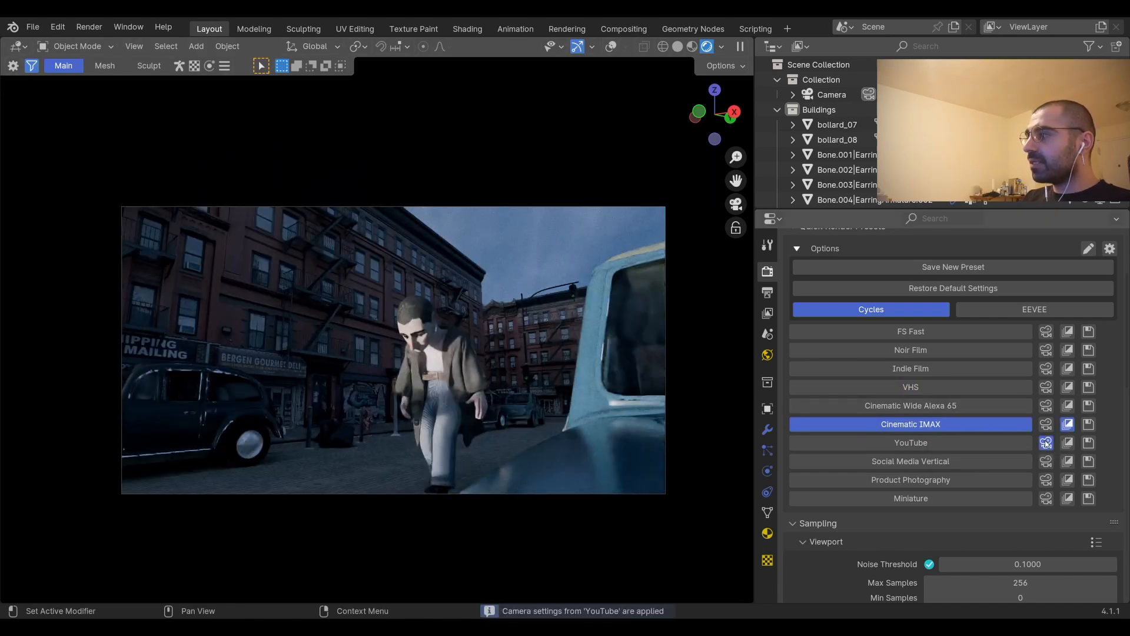
left_click(1067, 406)
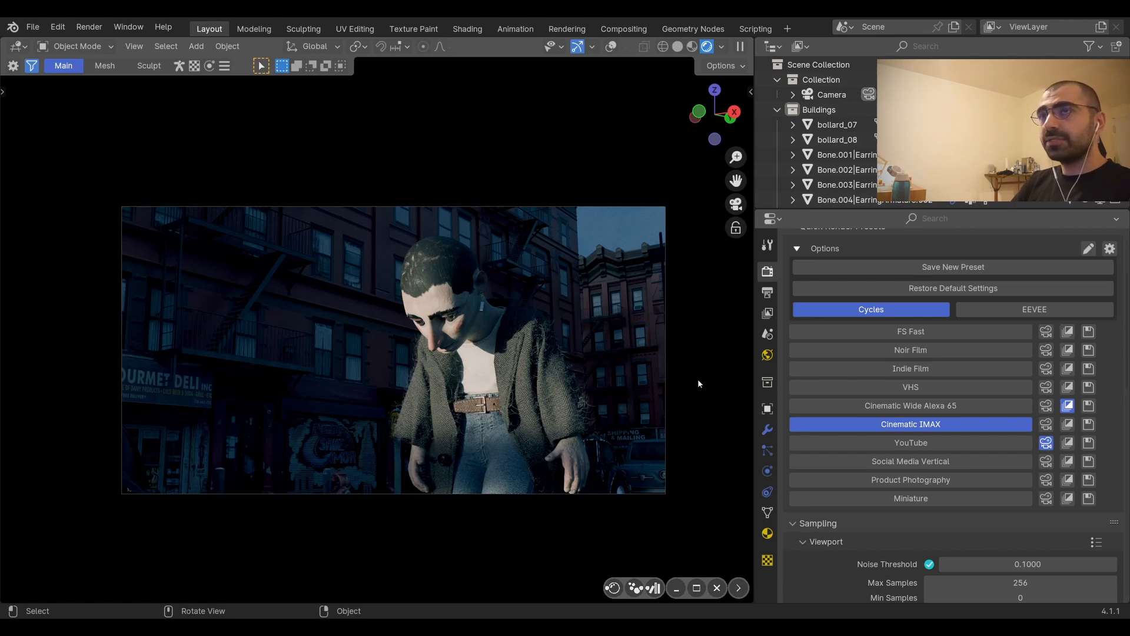
Step: Show the preset editing controls and inspect the rename options for the Cinematic Wide Alexa 65 preset without changing them
left_click(1089, 249)
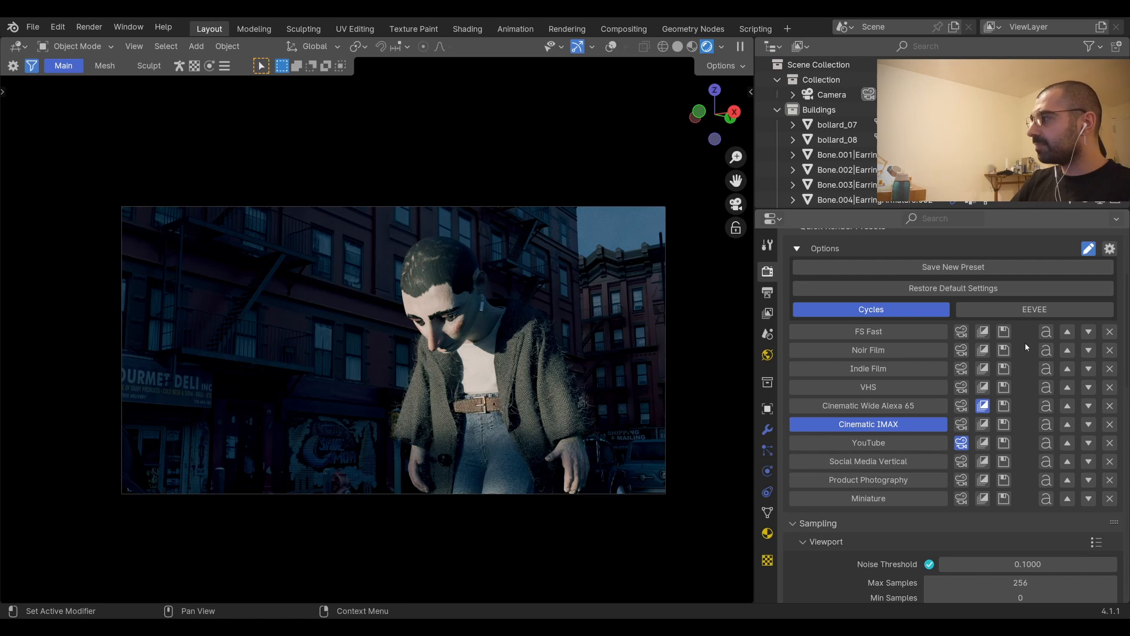
left_click(1046, 405)
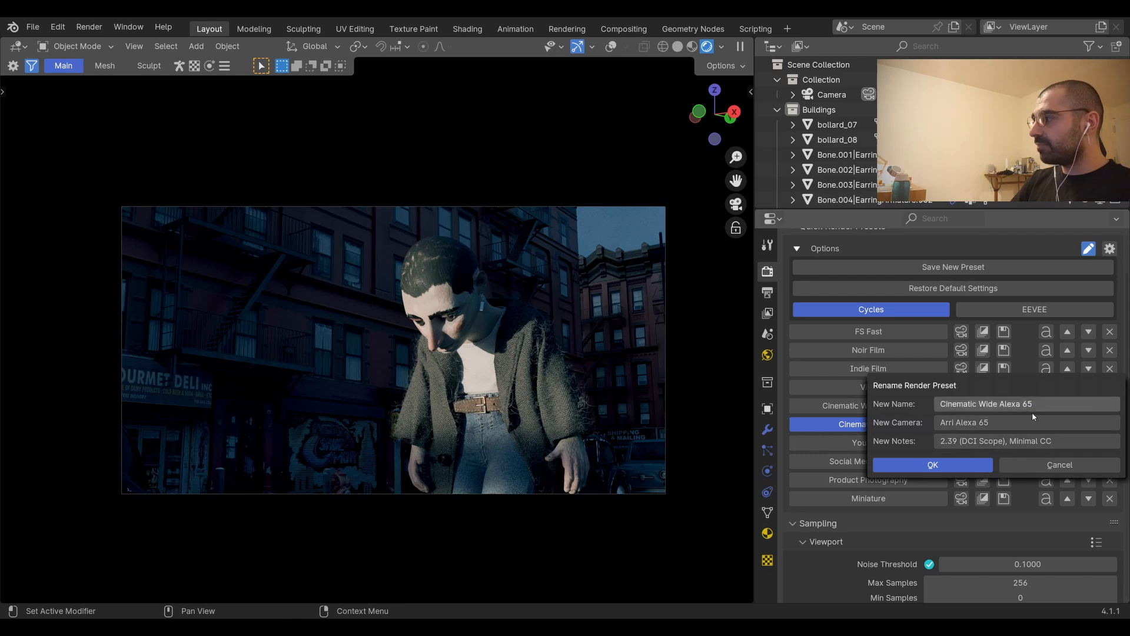
left_click(1036, 465)
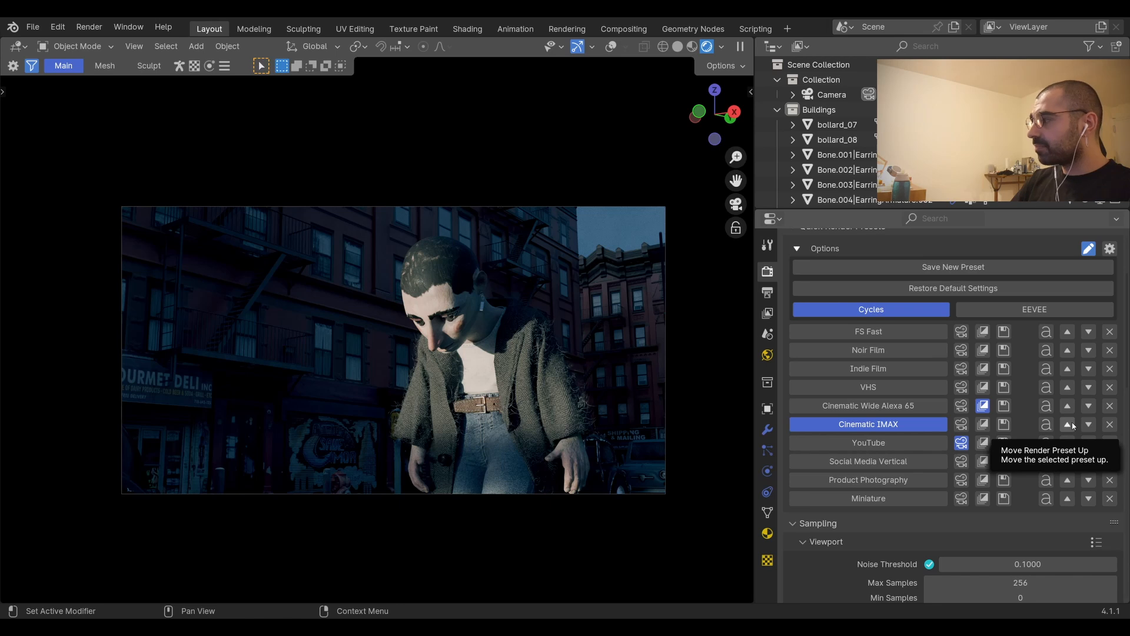
Step: Move the Cinematic IMAX preset up and back down, and open the delete confirmation for Cinematic Wide Alexa 65 without deleting it
left_click(1067, 425)
left_click(1089, 406)
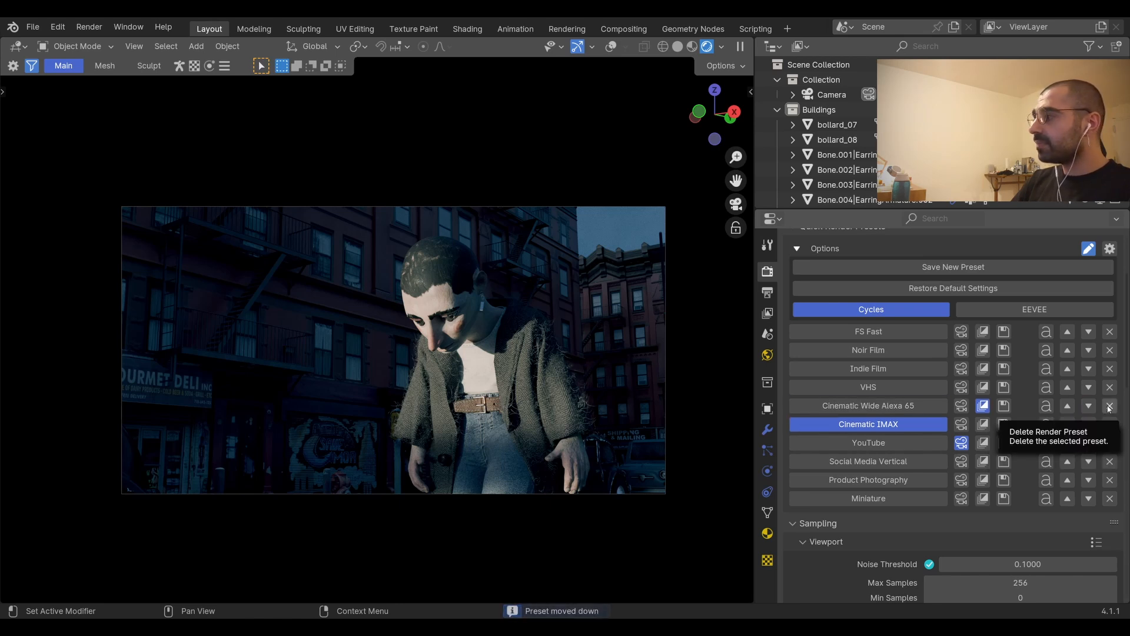
left_click(1109, 406)
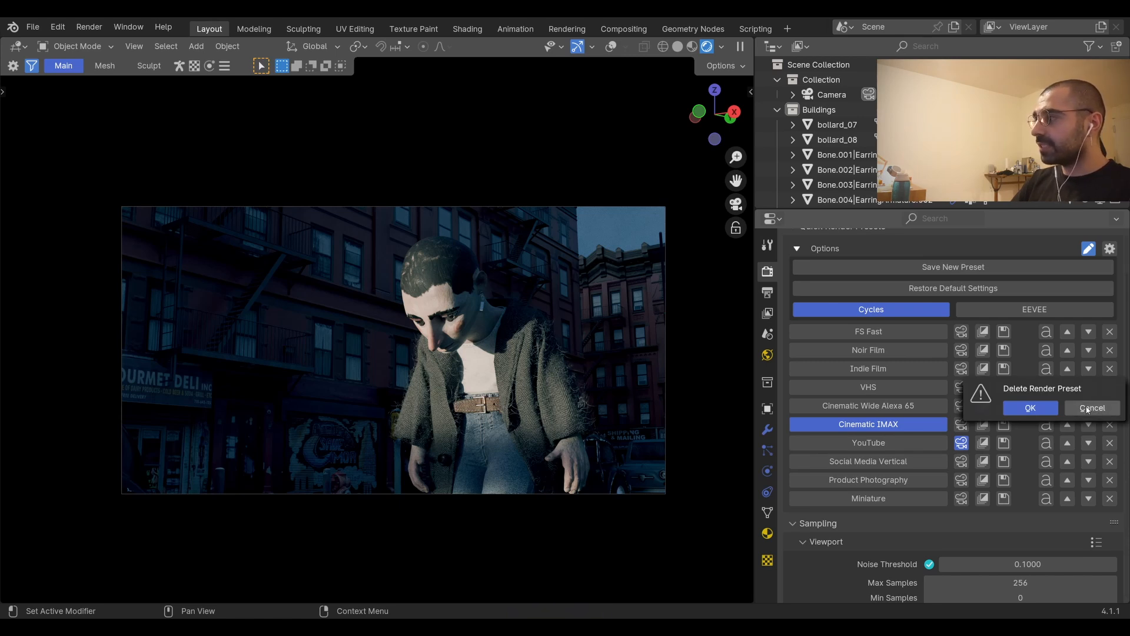
left_click(1090, 407)
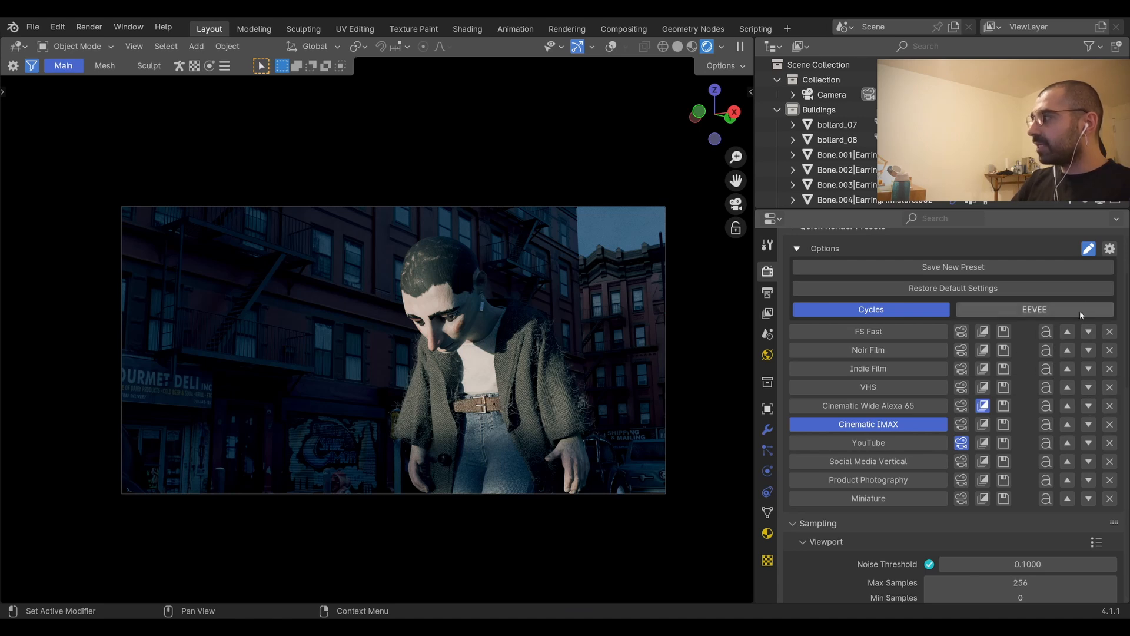
left_click(1089, 248)
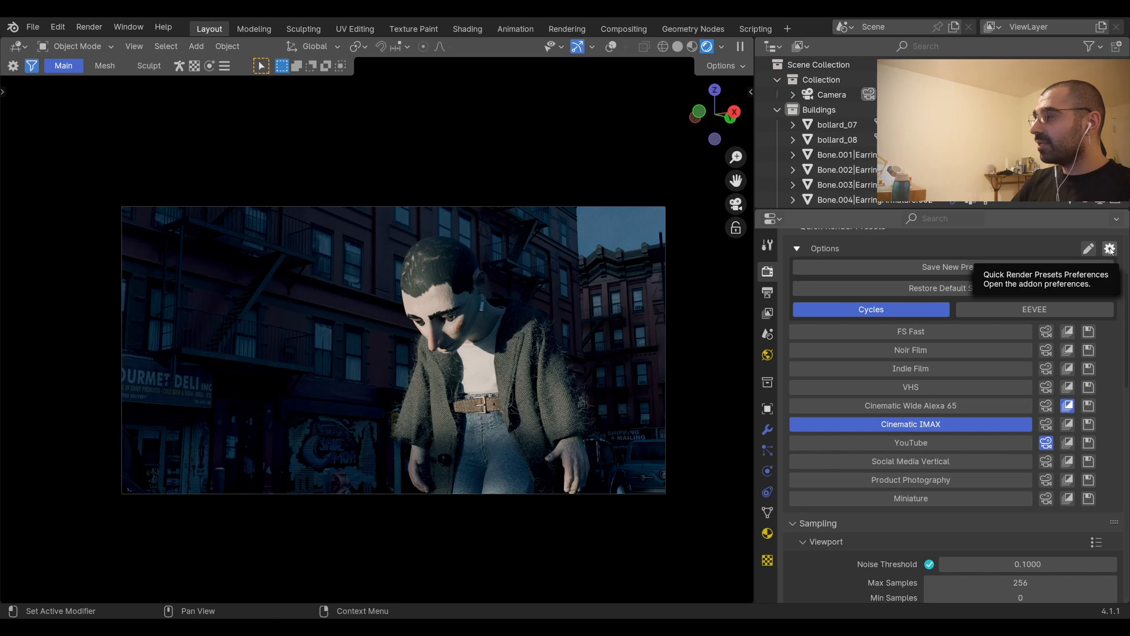
Step: Inspect the Quick Render Presets preferences, including the Other Options section, and leave them without changes
left_click(1110, 249)
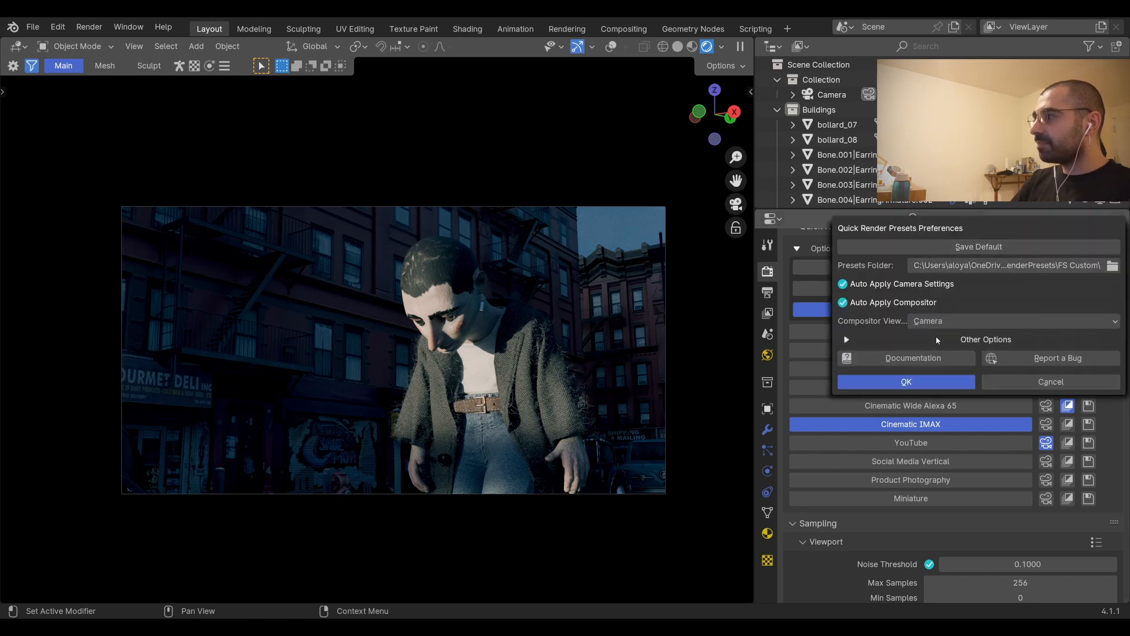
left_click(959, 340)
left_click(910, 341)
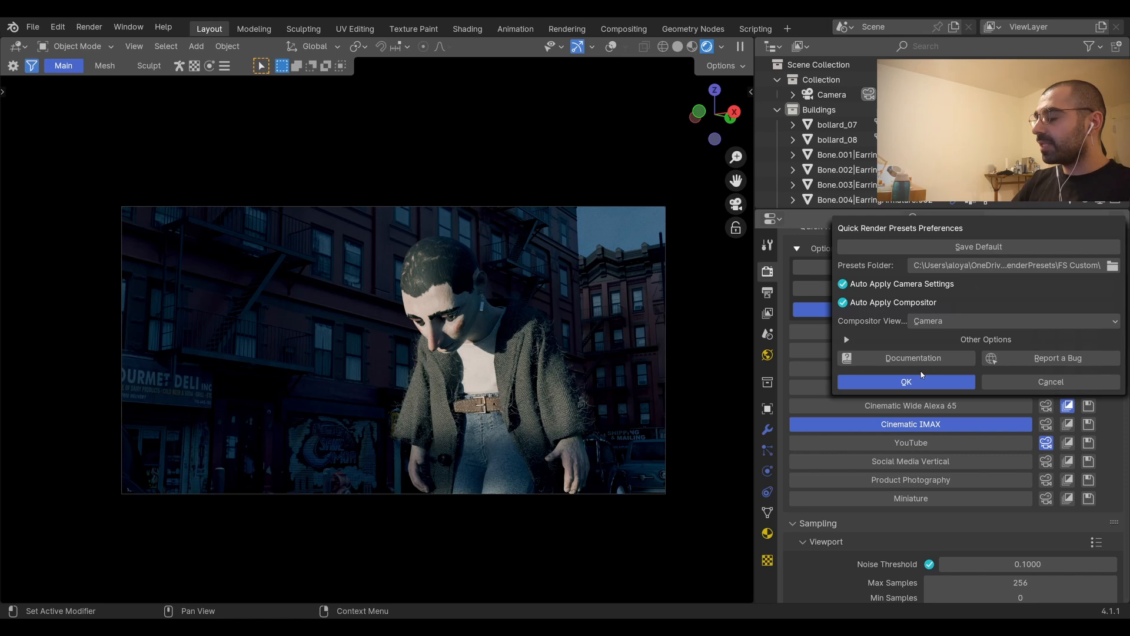
left_click(1006, 380)
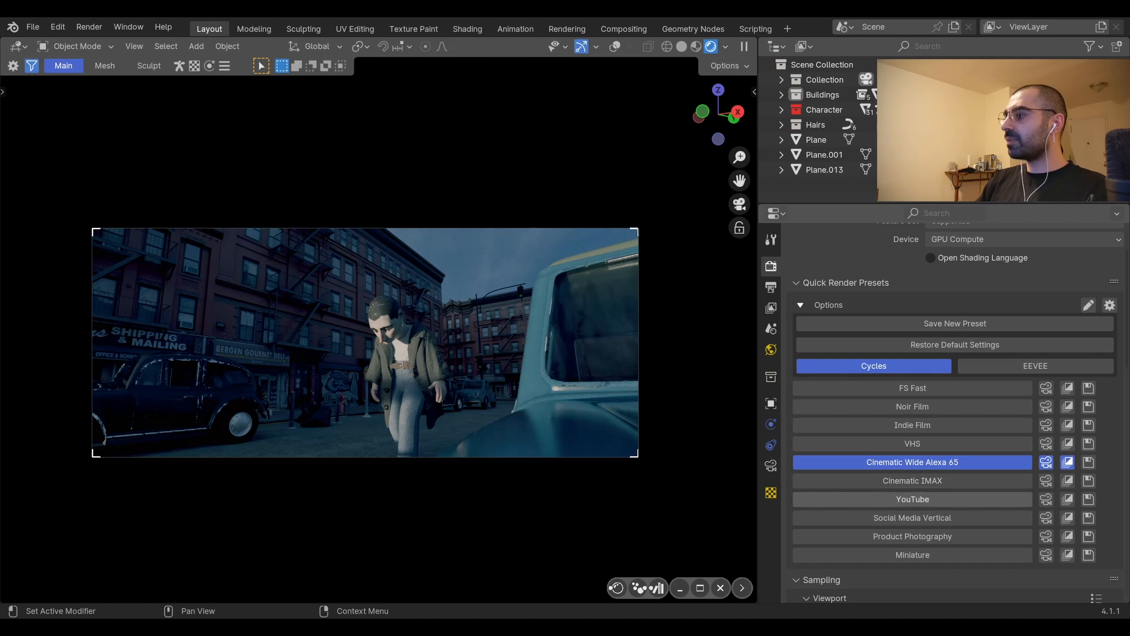
Step: Apply the Social Media Vertical preset, and turn off Auto Apply Camera Settings and Auto Apply Compositor in the add-on preferences
left_click(1046, 517)
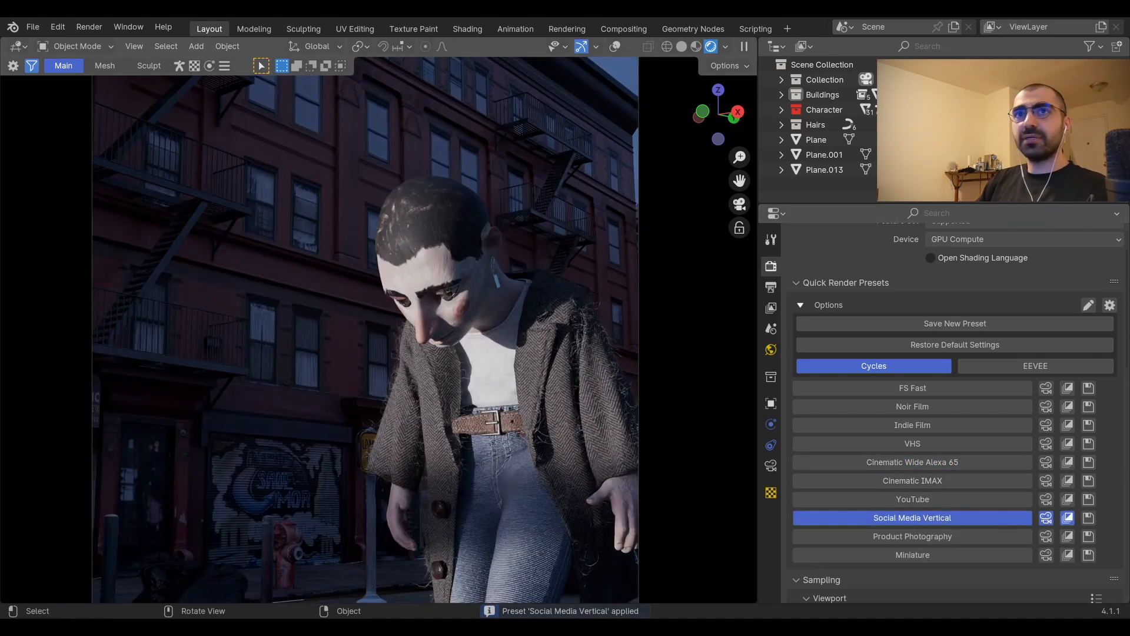
key("Home")
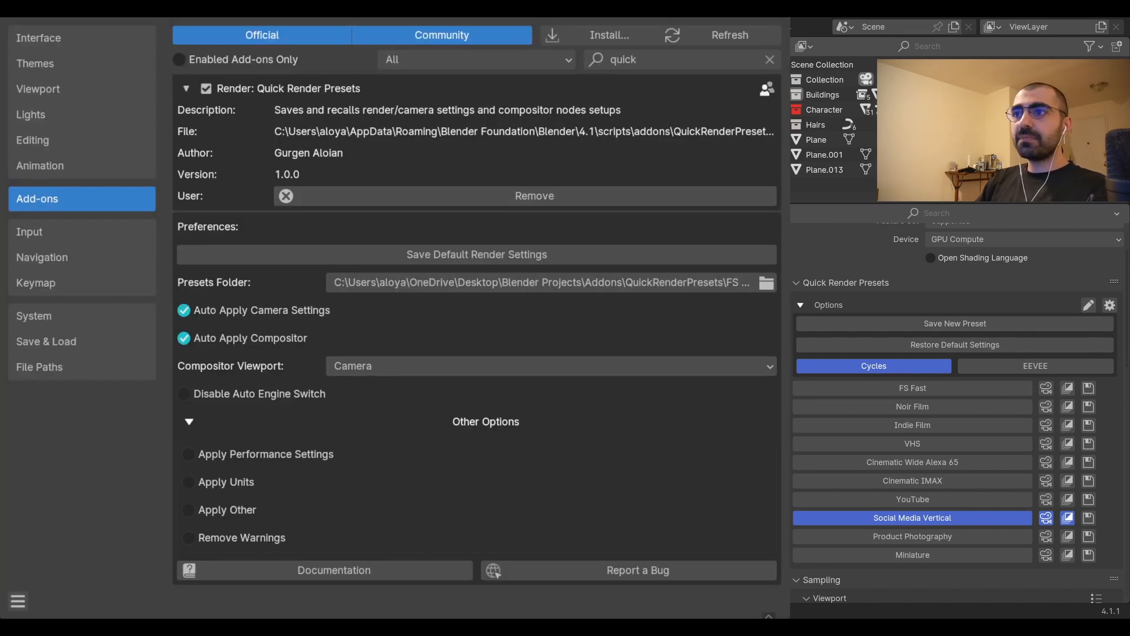
left_click(184, 338)
left_click(182, 309)
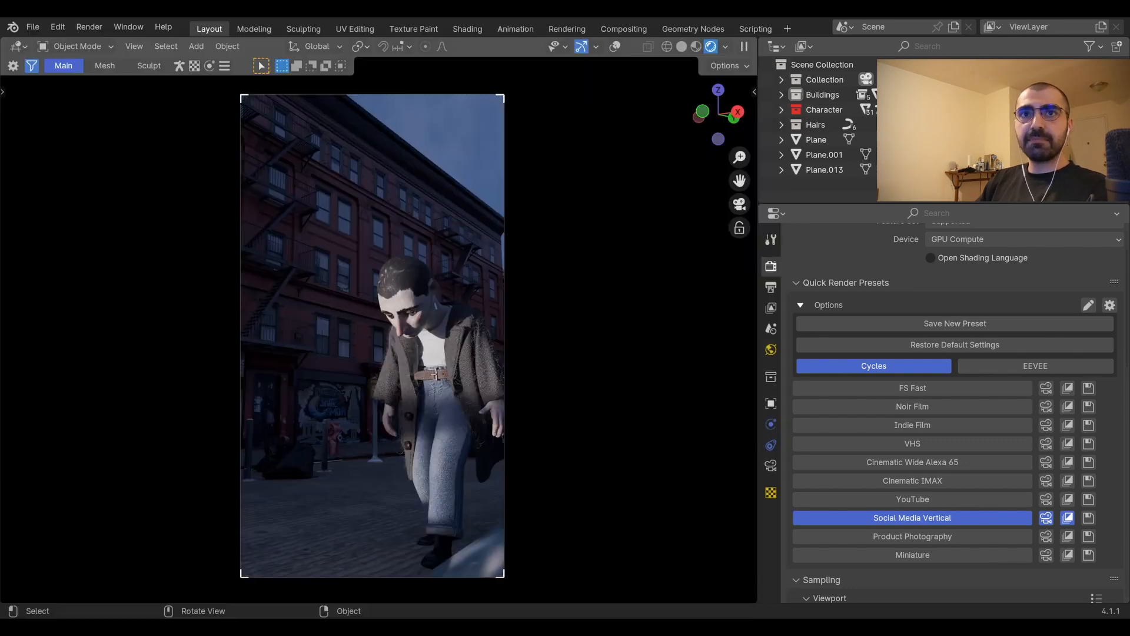
Step: Apply Cinematic Wide Alexa 65, then switch to VHS with the Indie Film camera settings and the Noir Film compositor setup
left_click(878, 465)
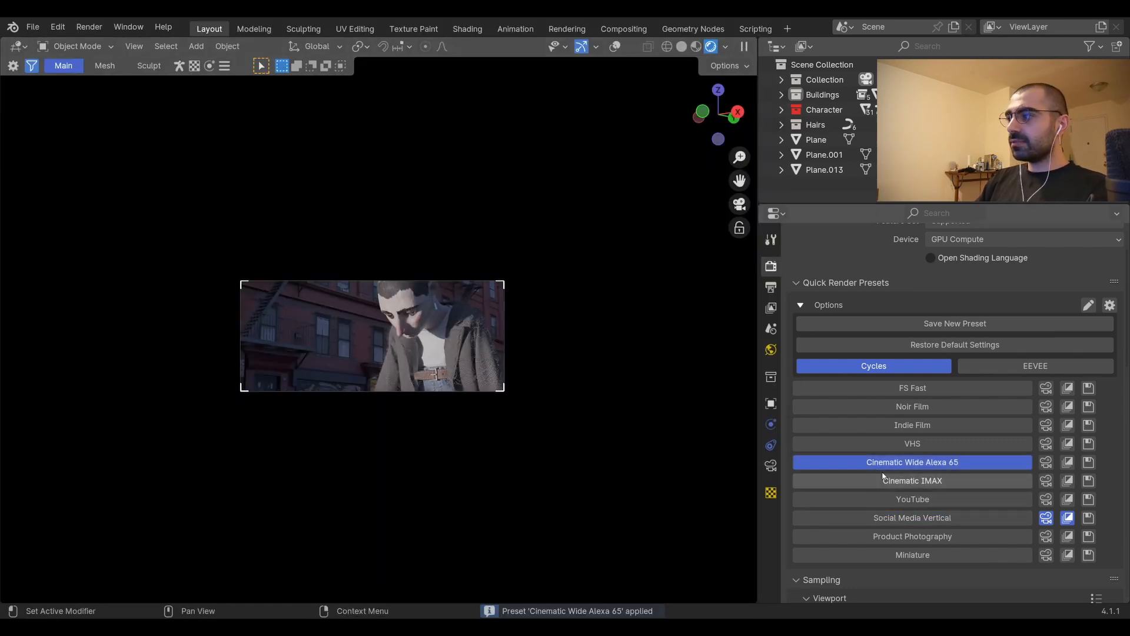
left_click(880, 443)
scroll(655, 333, "up", 4)
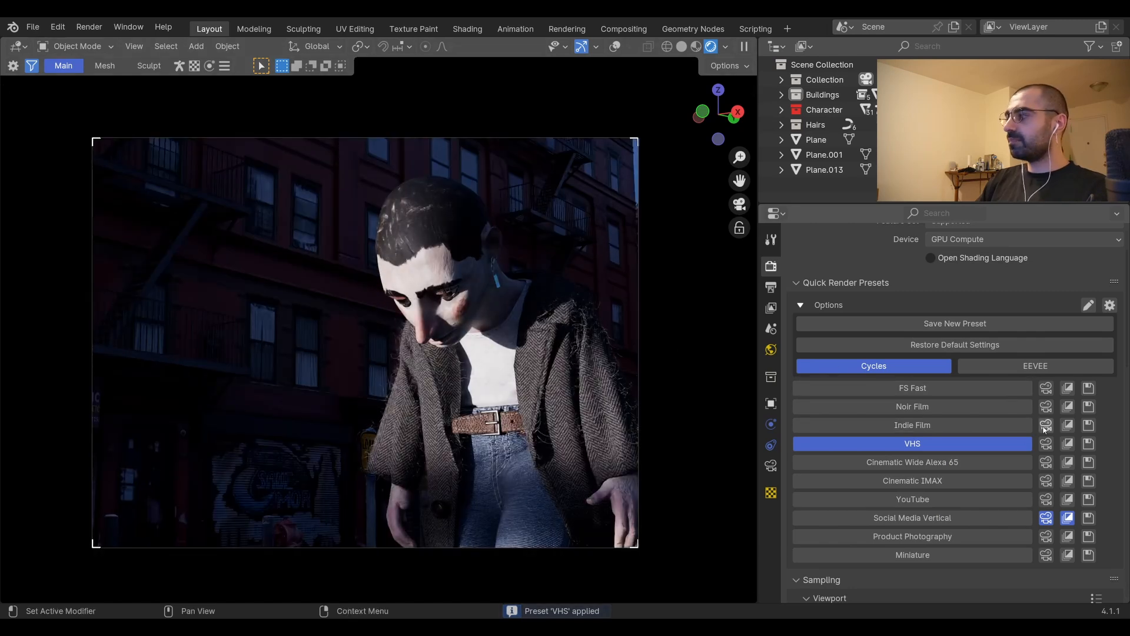
left_click(1046, 424)
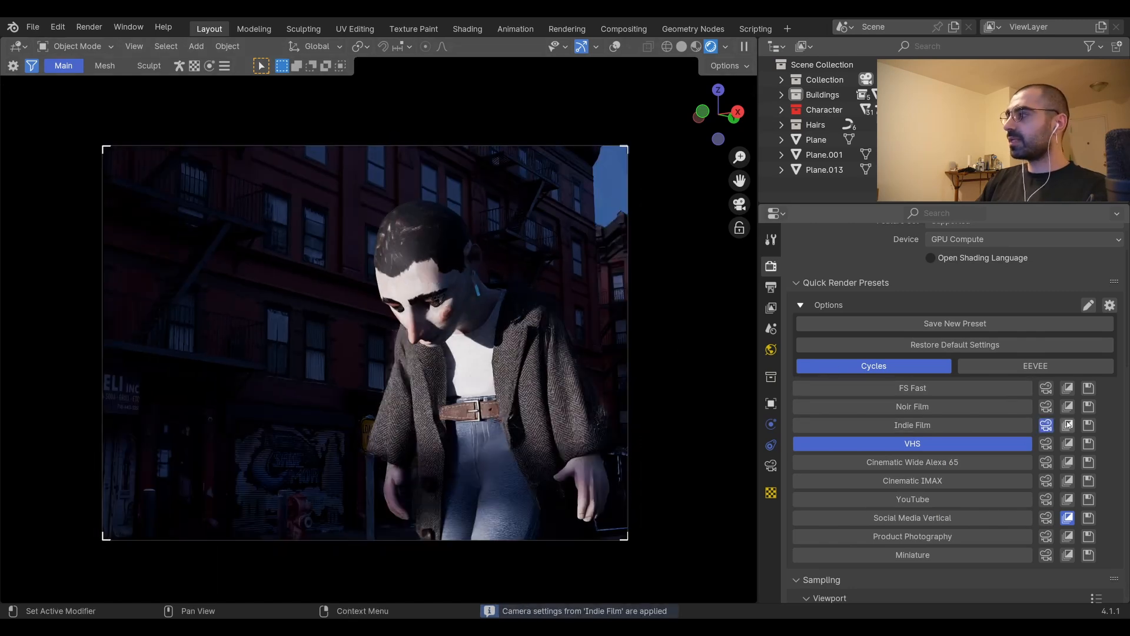
left_click(1067, 406)
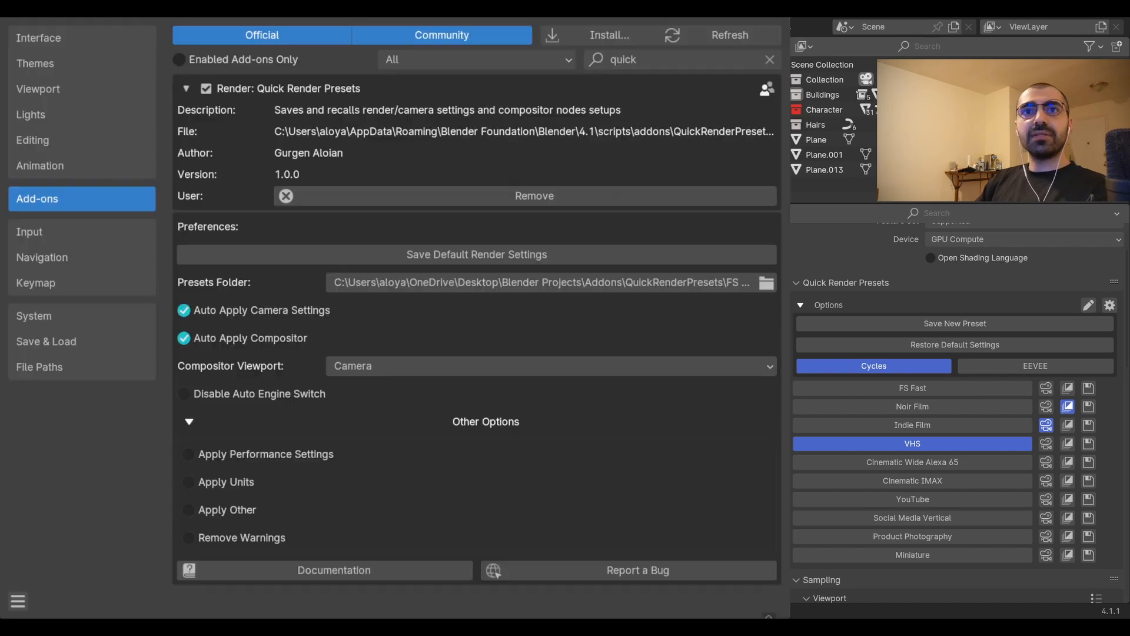
Step: Review the Compositor Viewport choices in the add-on preferences, keeping Camera selected
left_click(401, 366)
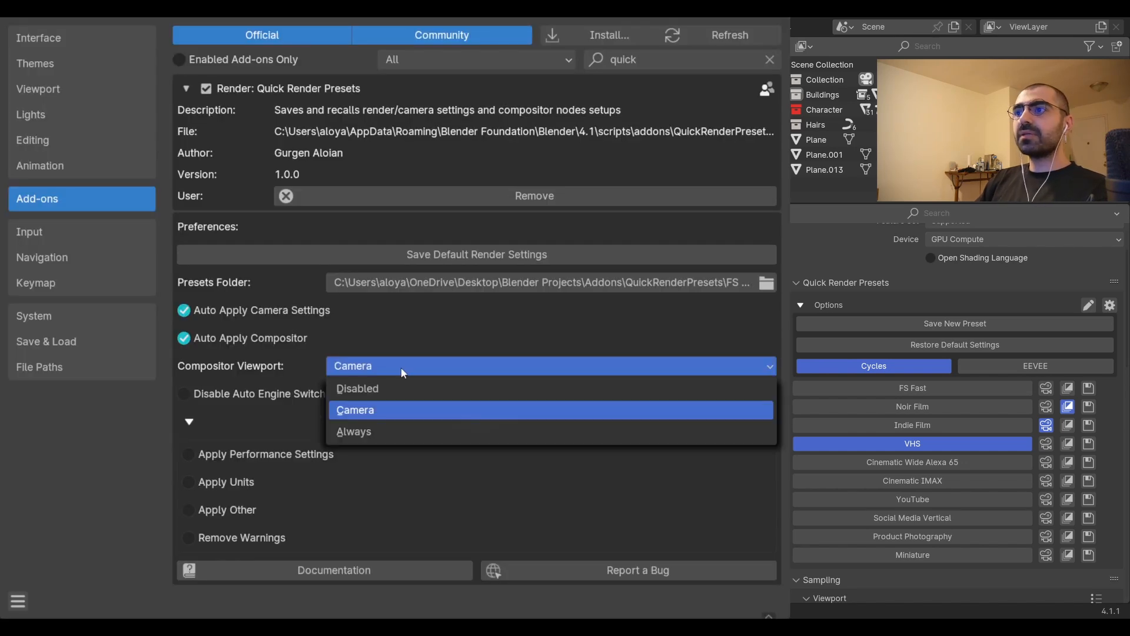
left_click(386, 411)
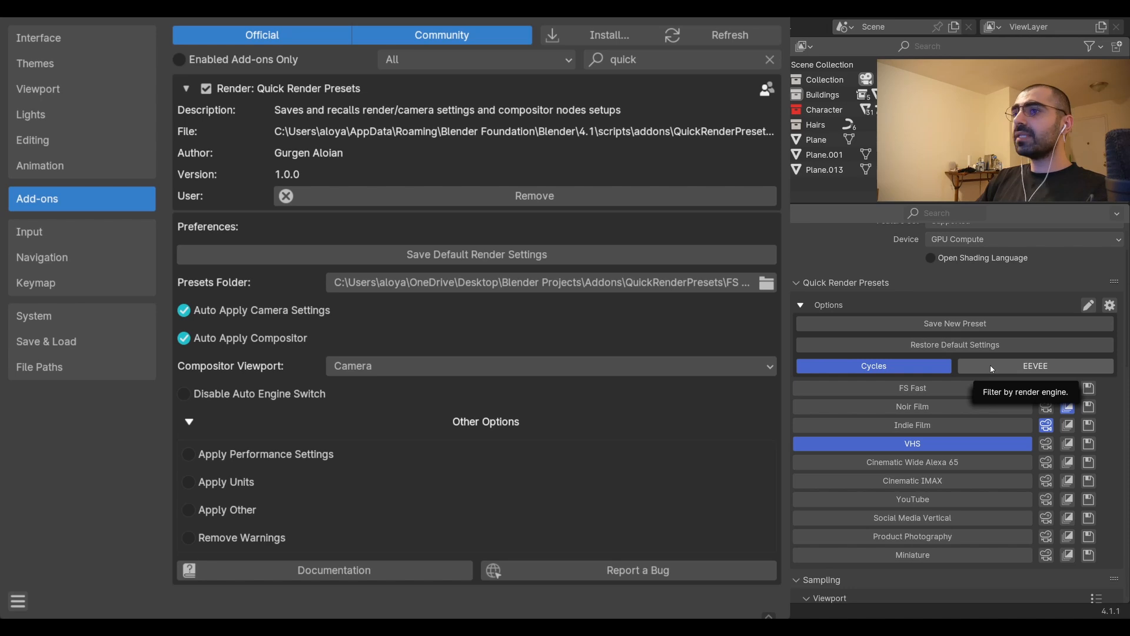
Step: Try the Disable Auto Engine Switch option by switching the preset list between EEVEE and Cycles, and turn the option back off
scroll(992, 369, "up", 3)
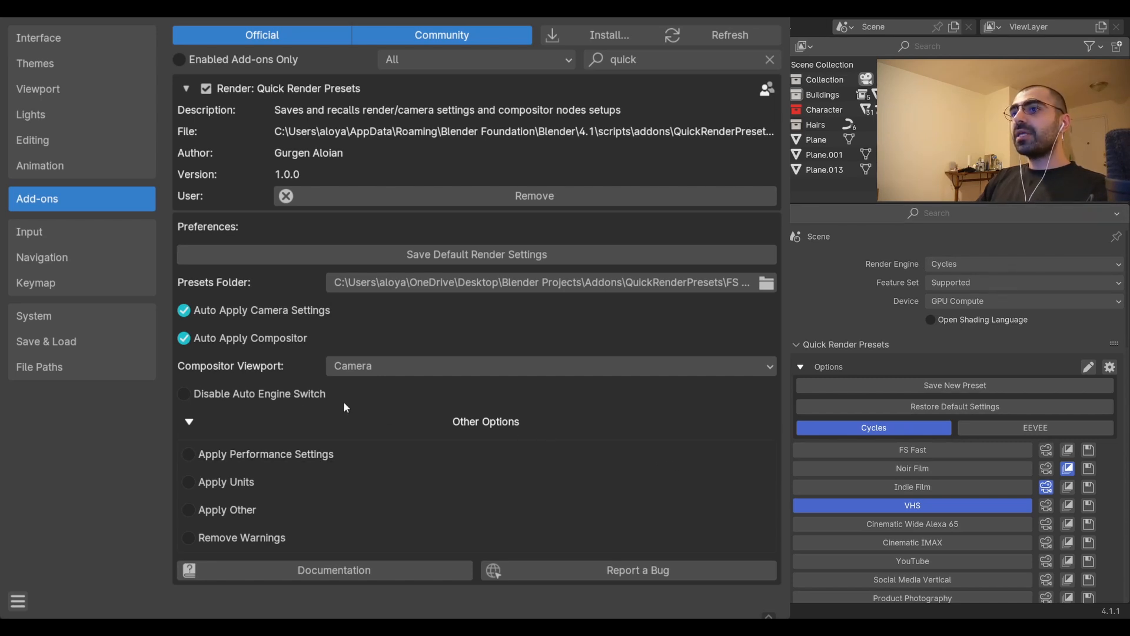
left_click(301, 392)
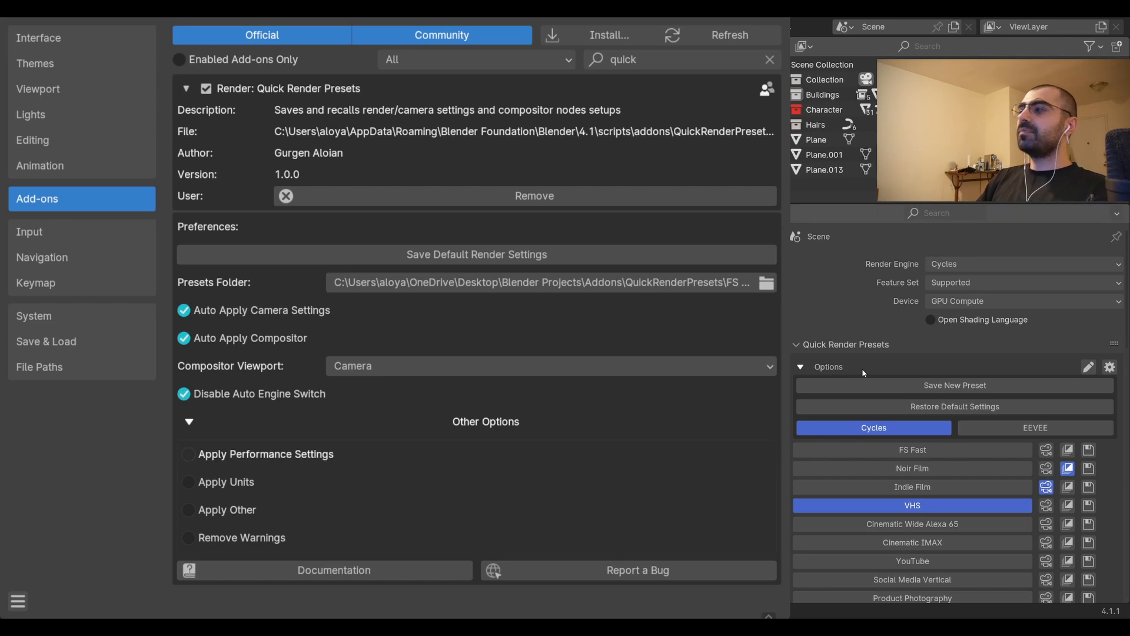
left_click(970, 428)
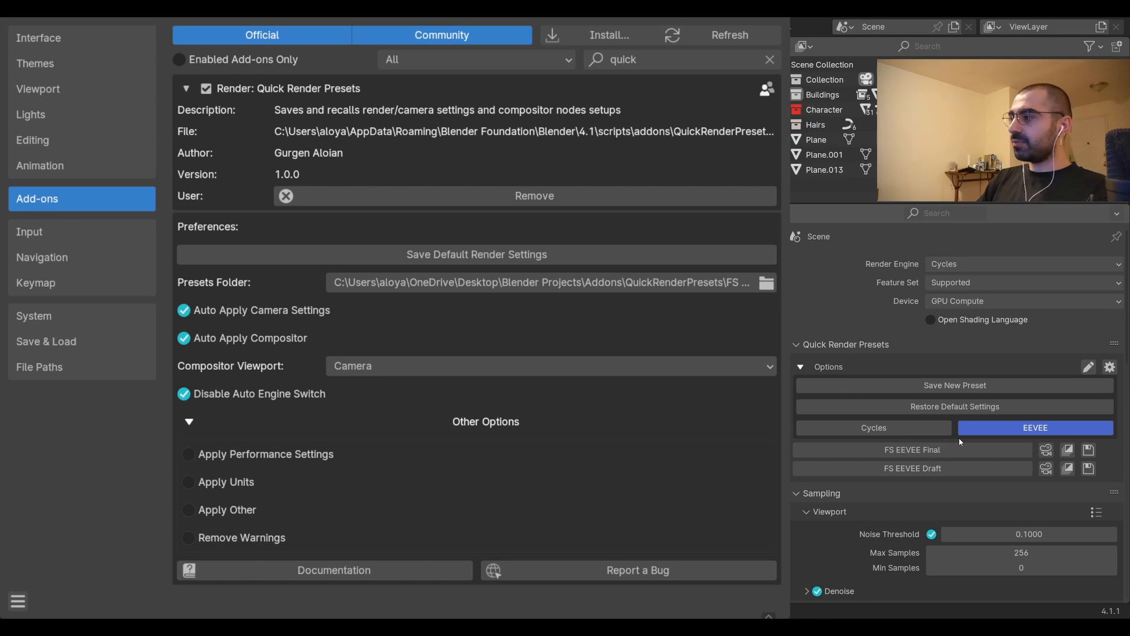
left_click(883, 426)
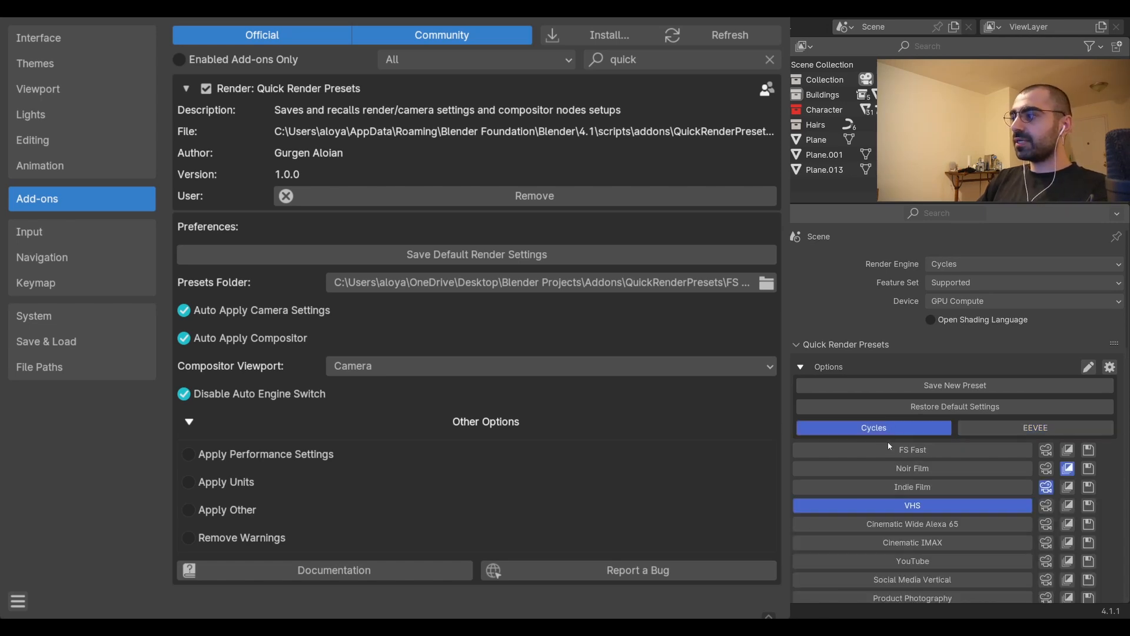
scroll(943, 497, "down", 1)
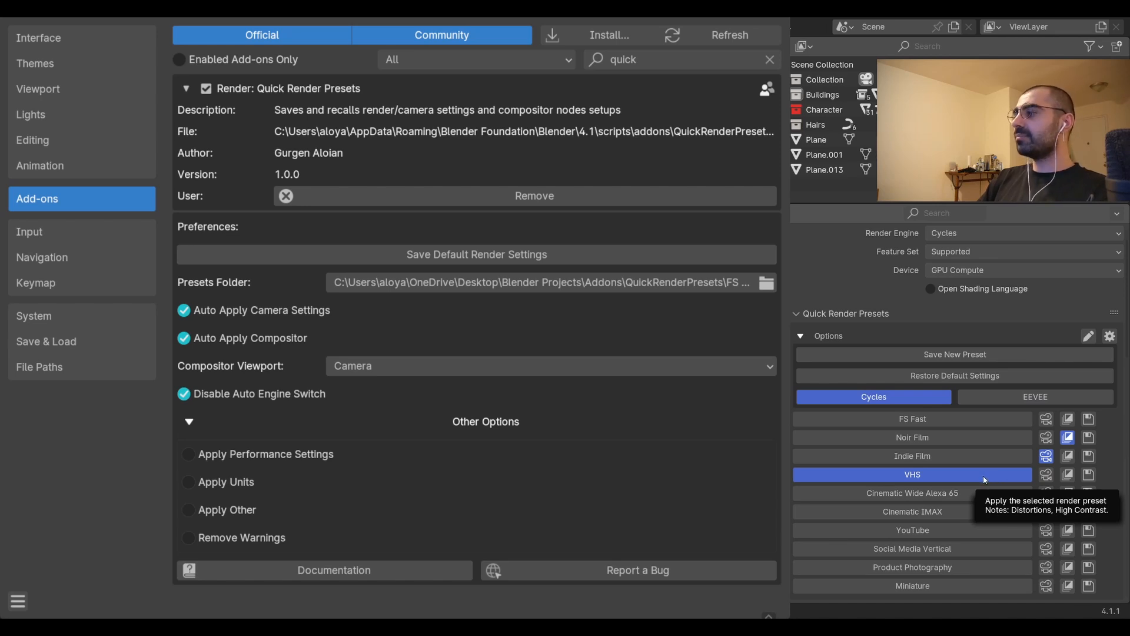
left_click(1019, 402)
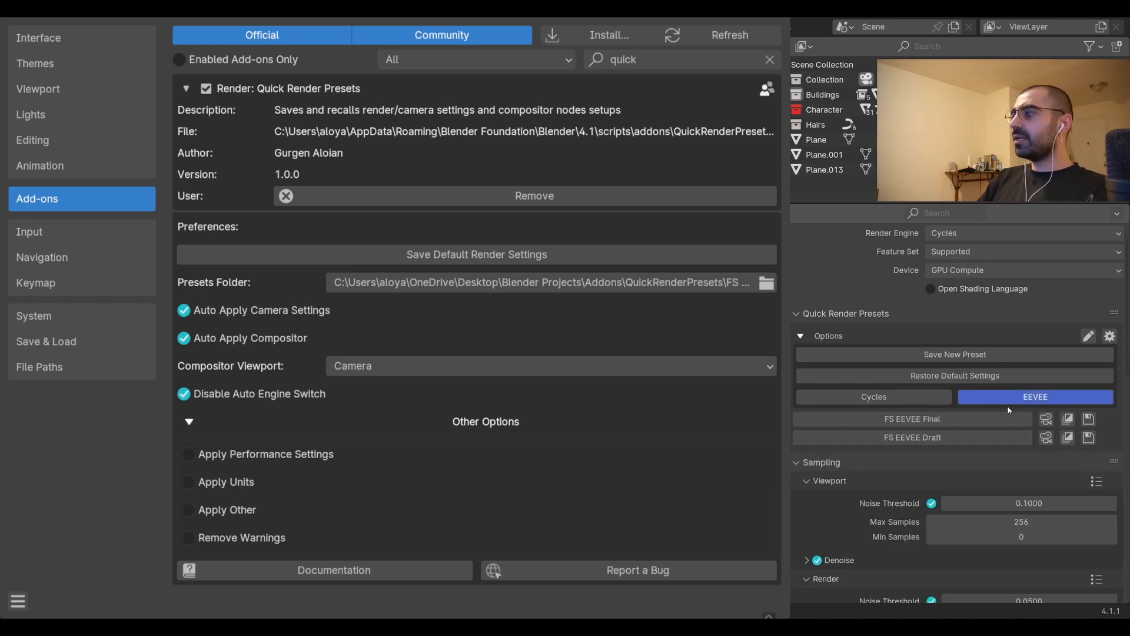
left_click(916, 400)
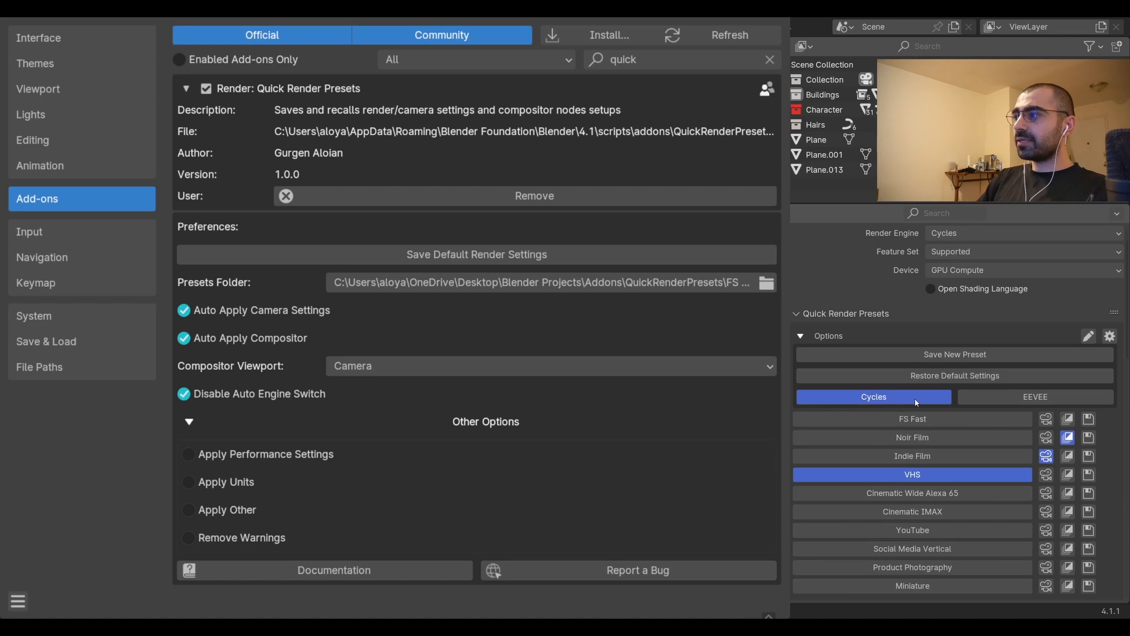
scroll(971, 435, "down", 1)
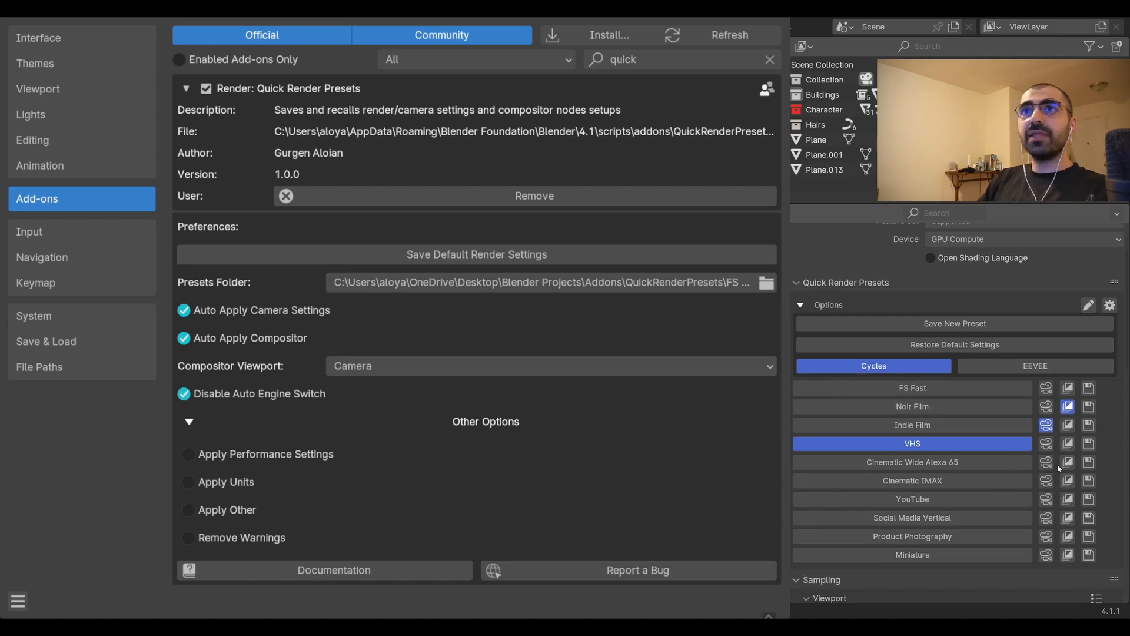
left_click(184, 396)
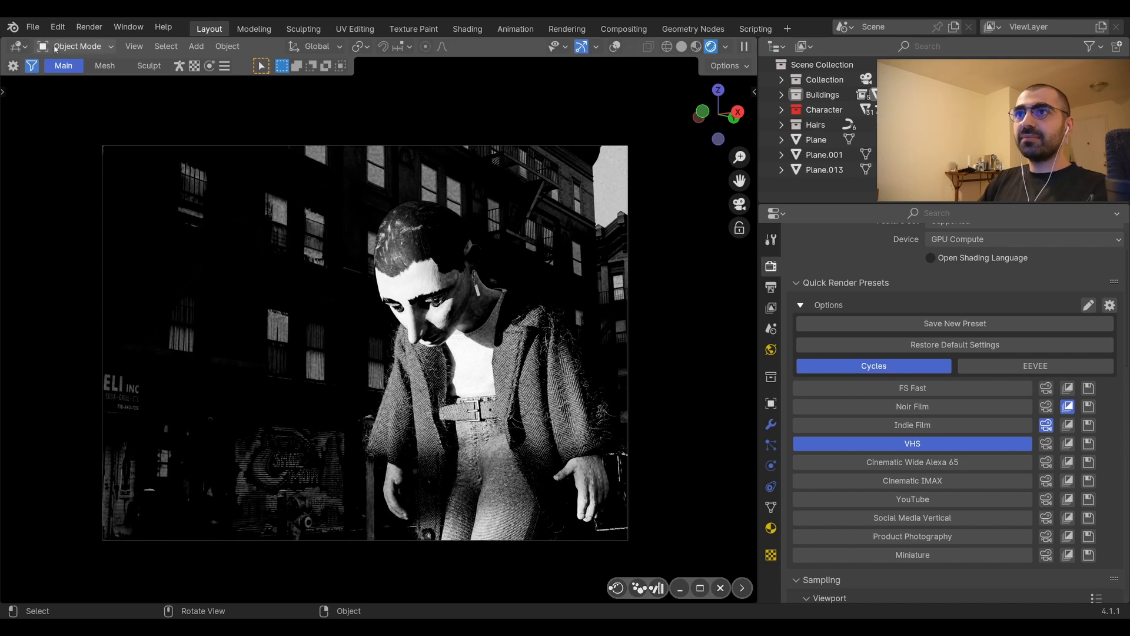
Step: Open the Quick Render Presets preferences from the render properties and collapse the Other Options section
left_click(22, 49)
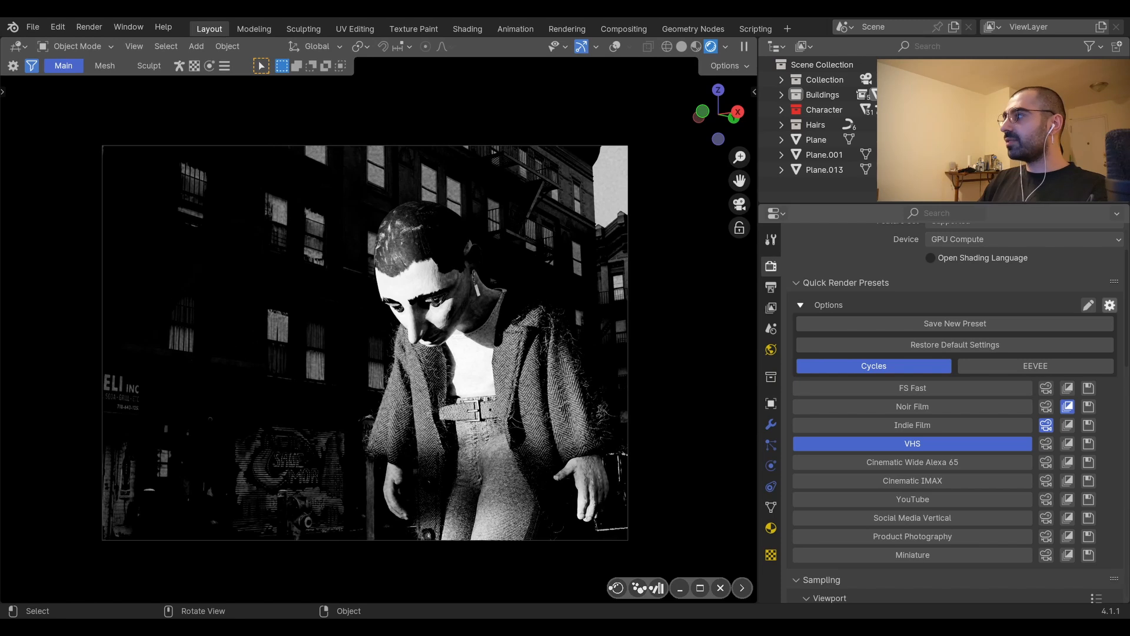
left_click(1110, 305)
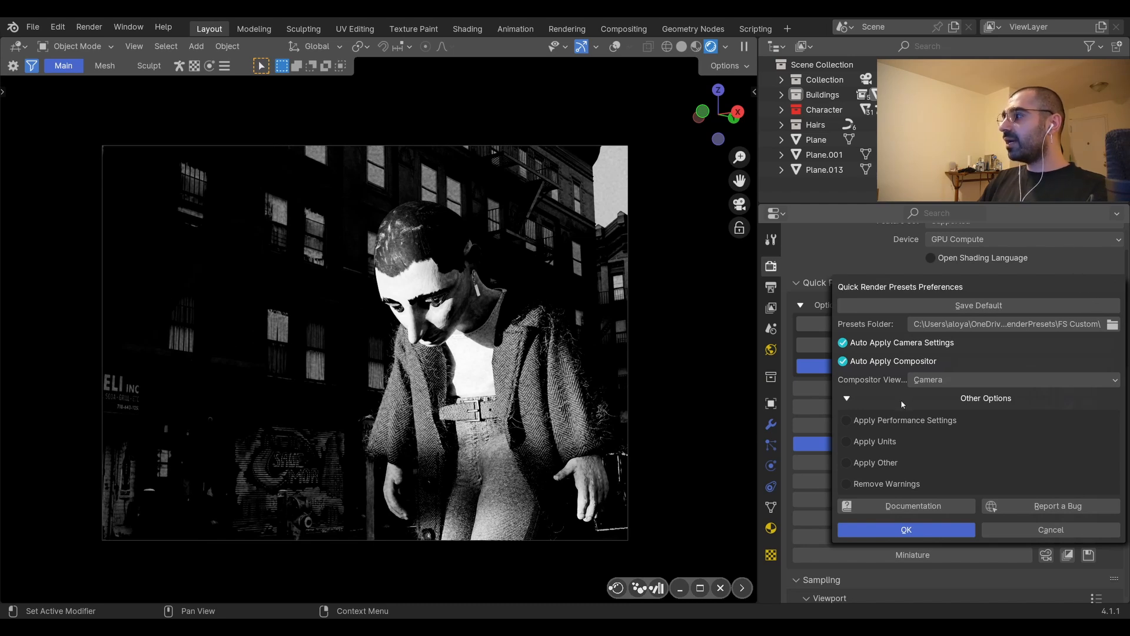
left_click(847, 399)
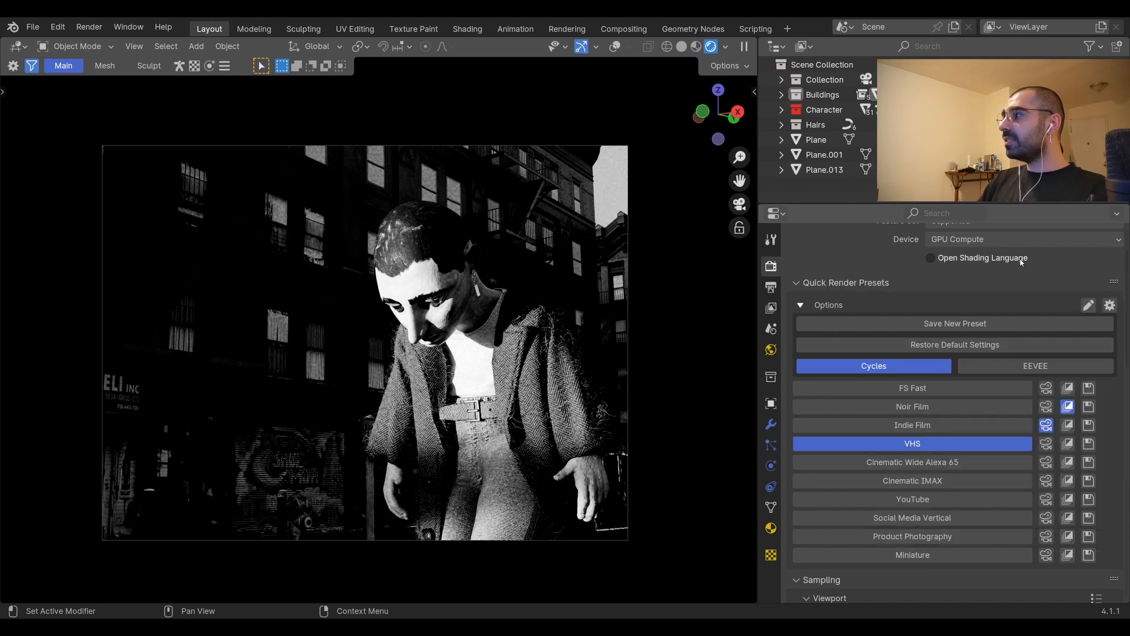